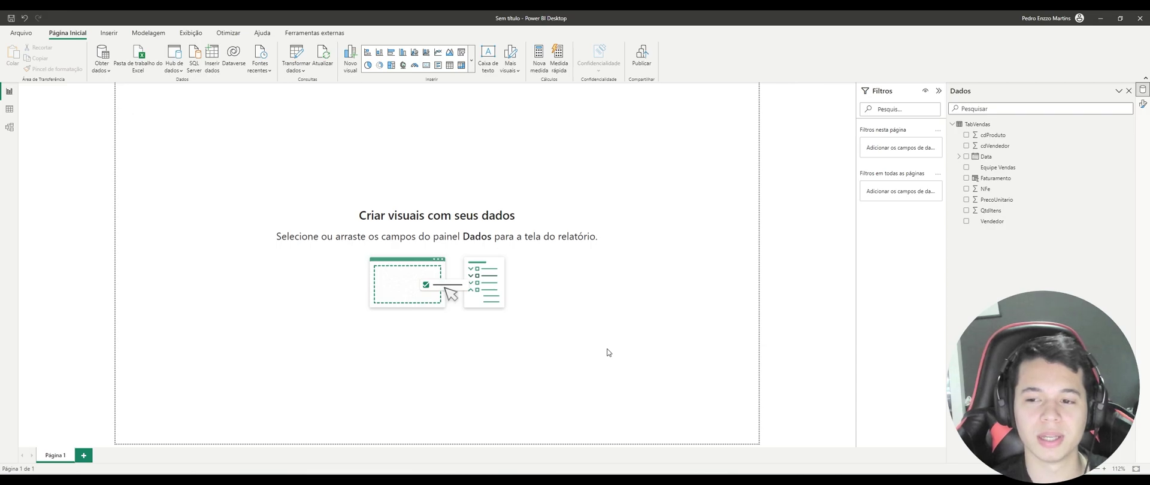
- Examine the TabVendas table data column by column, from Data through QtdItens, finishing with the NFe column
{"action": "left_click", "coordinate": [9, 109]}
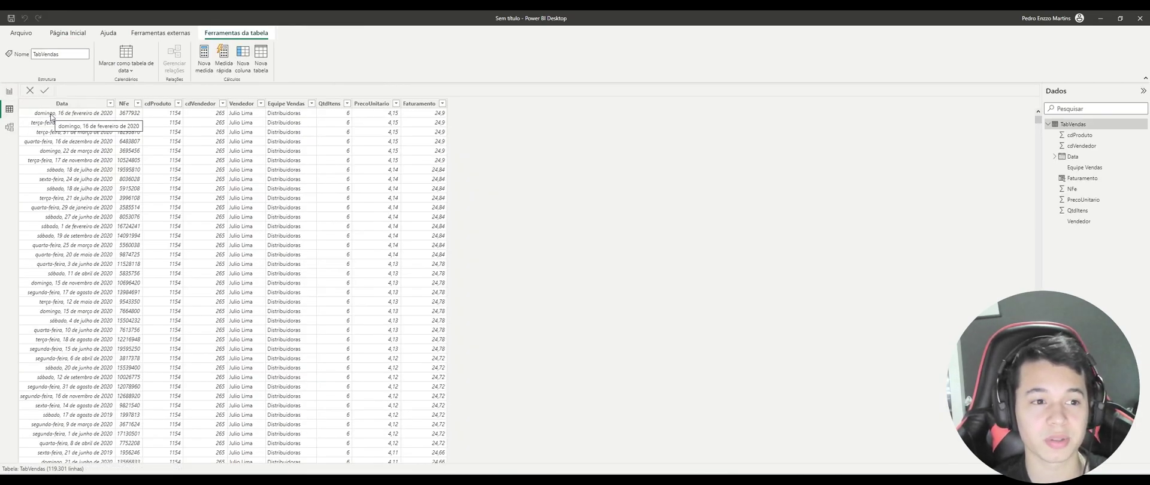
{"action": "left_click", "coordinate": [65, 104]}
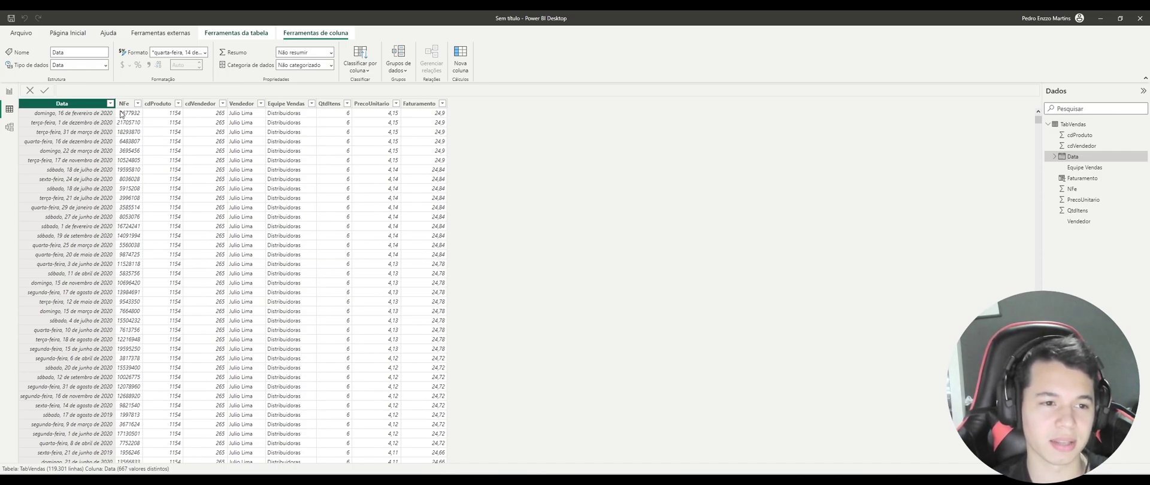
{"action": "left_click", "coordinate": [127, 106]}
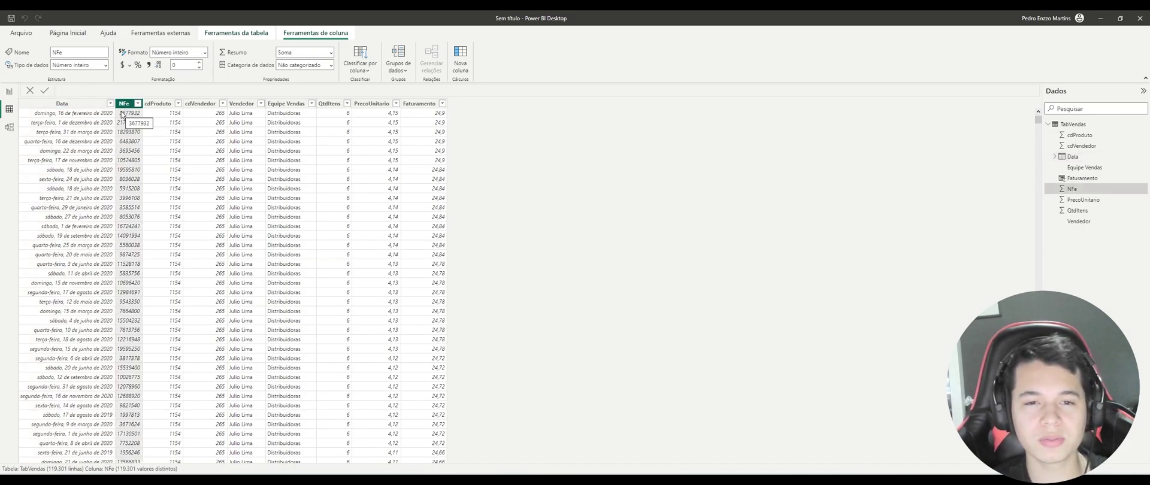
{"action": "left_click", "coordinate": [158, 106]}
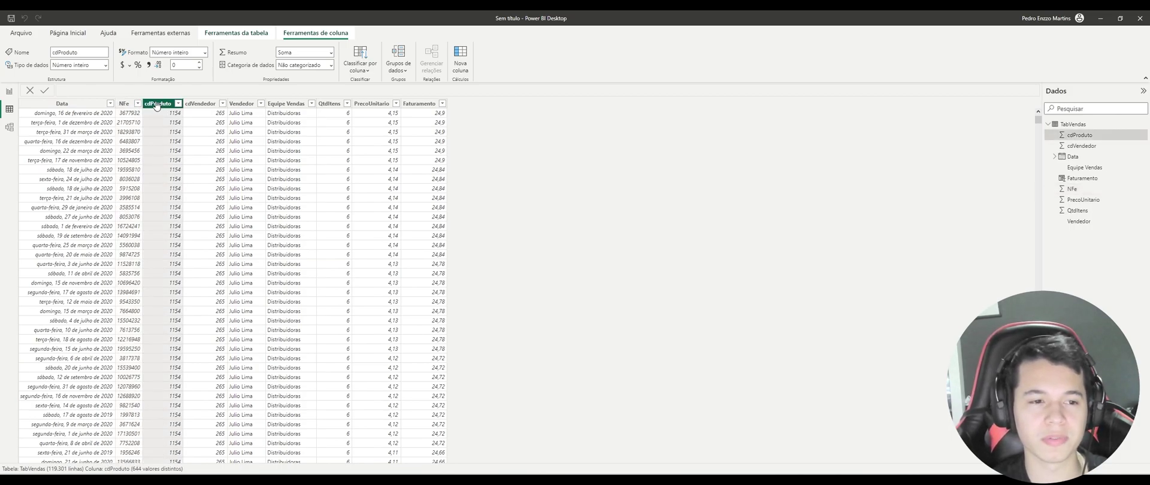
{"action": "left_click", "coordinate": [208, 107]}
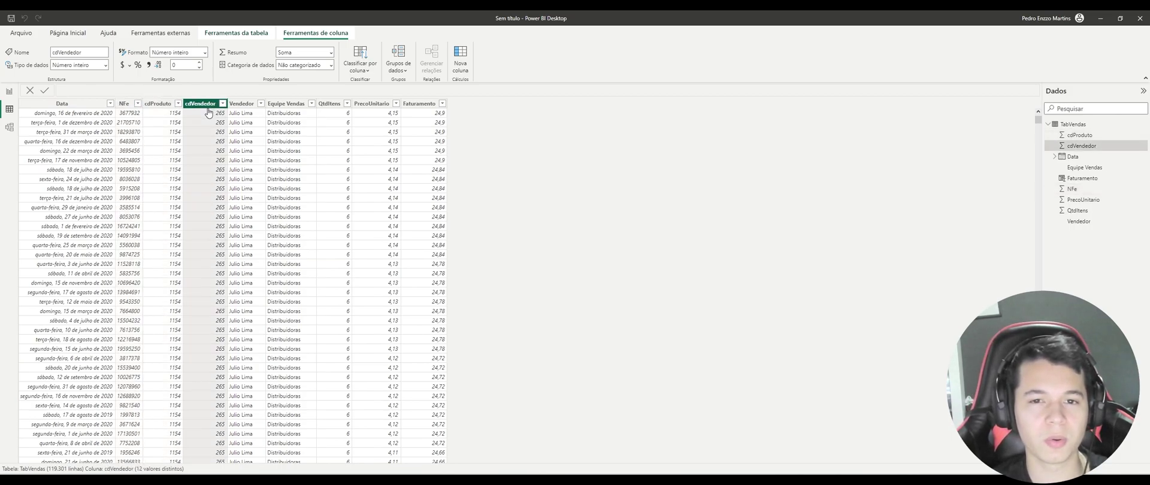
{"action": "left_click", "coordinate": [246, 108]}
{"action": "left_click", "coordinate": [290, 103]}
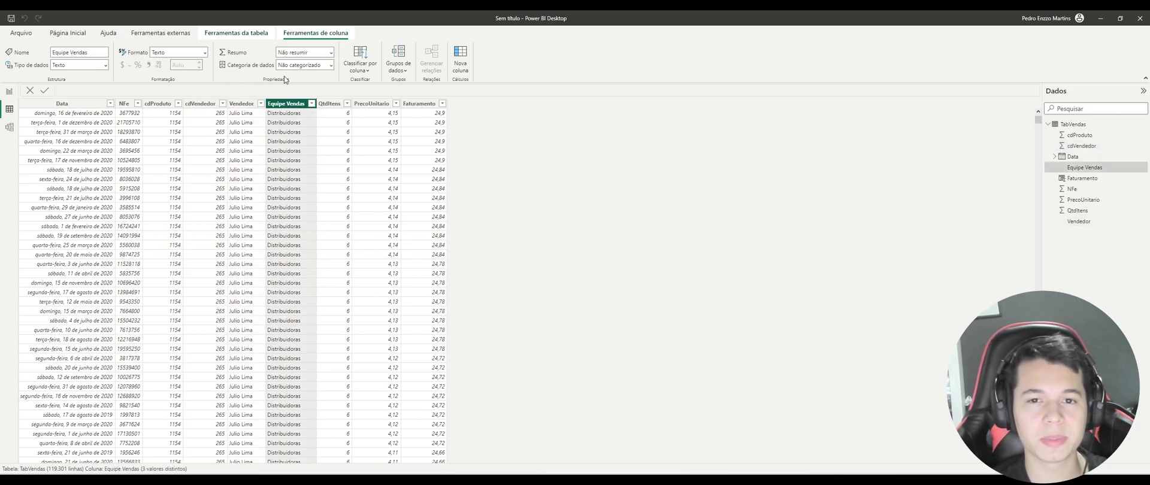
{"action": "left_click", "coordinate": [336, 104]}
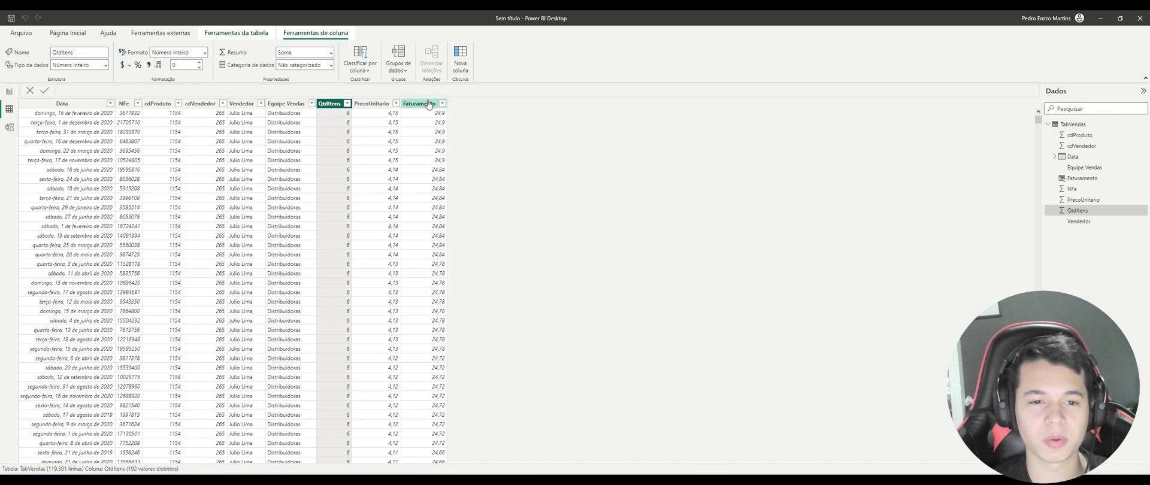
{"action": "left_click", "coordinate": [9, 92]}
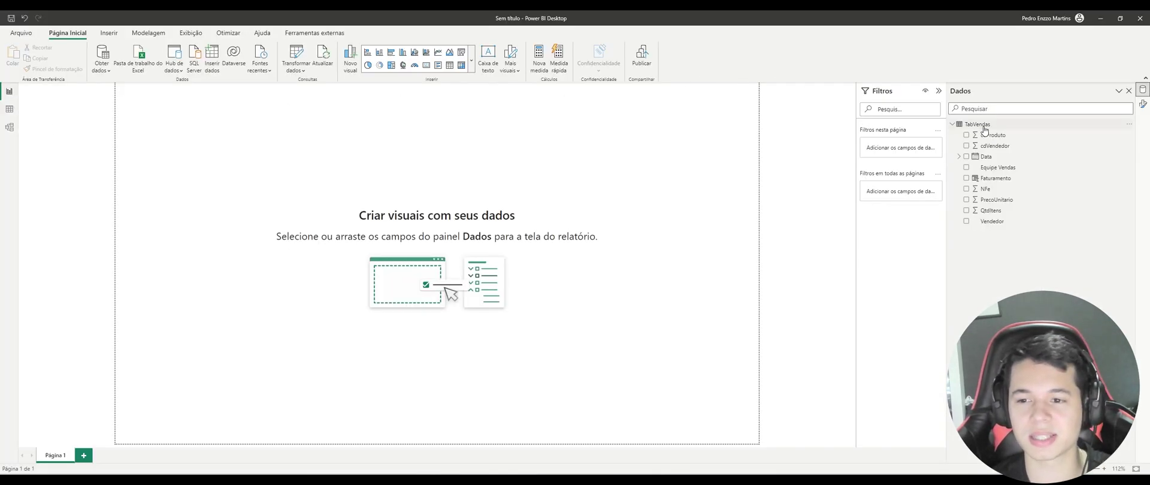
{"action": "left_click", "coordinate": [10, 109]}
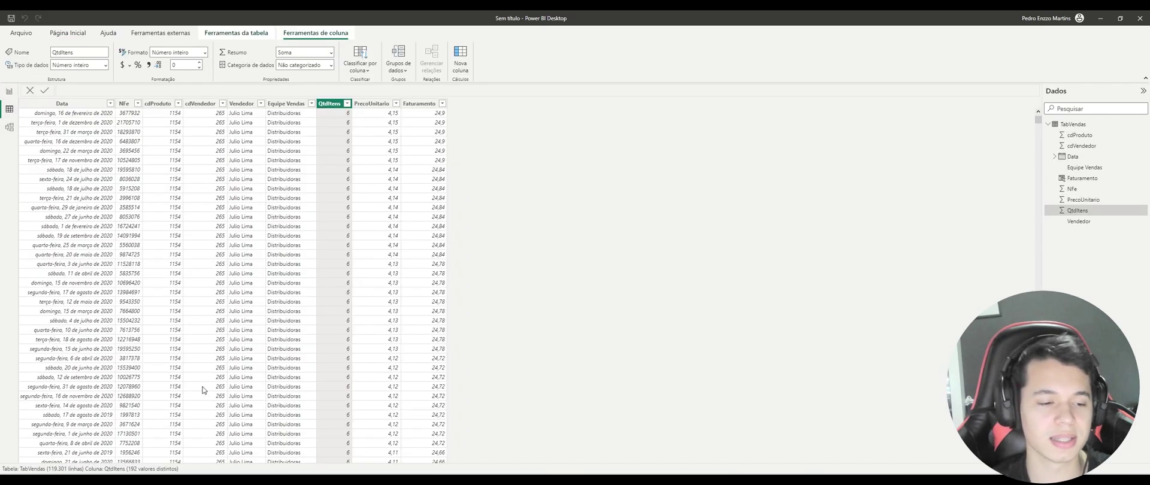
{"action": "left_click", "coordinate": [125, 105]}
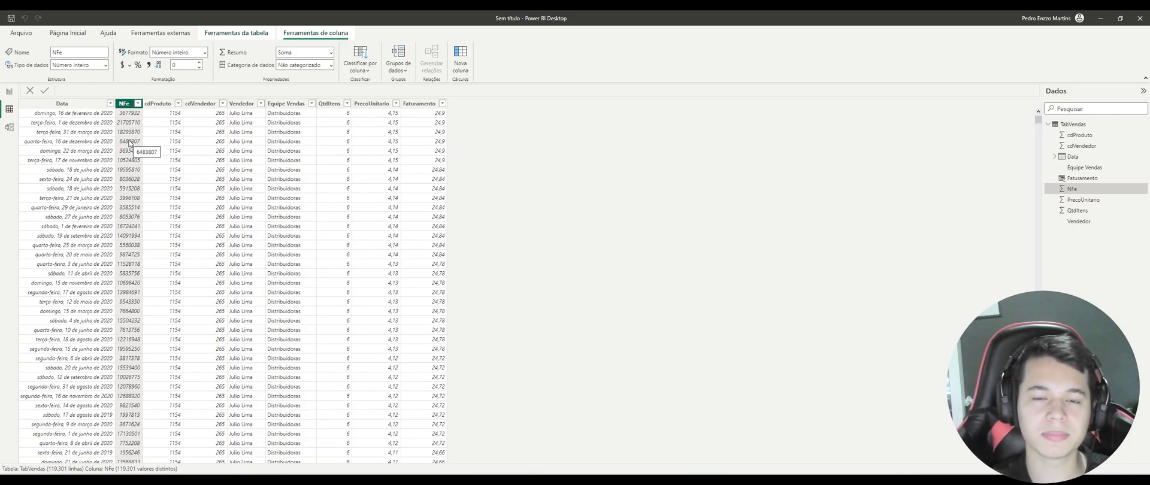
- Create a new measure in TabVendas from the report view and name it Quantidade de Pedidos
{"action": "left_click", "coordinate": [9, 92]}
{"action": "right_click", "coordinate": [1004, 124]}
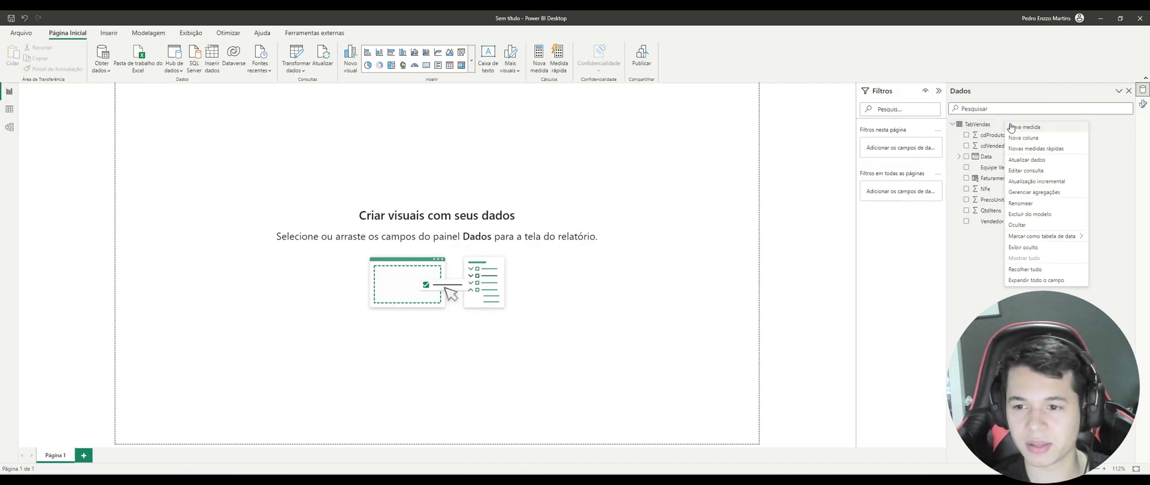
{"action": "left_click", "coordinate": [1025, 129]}
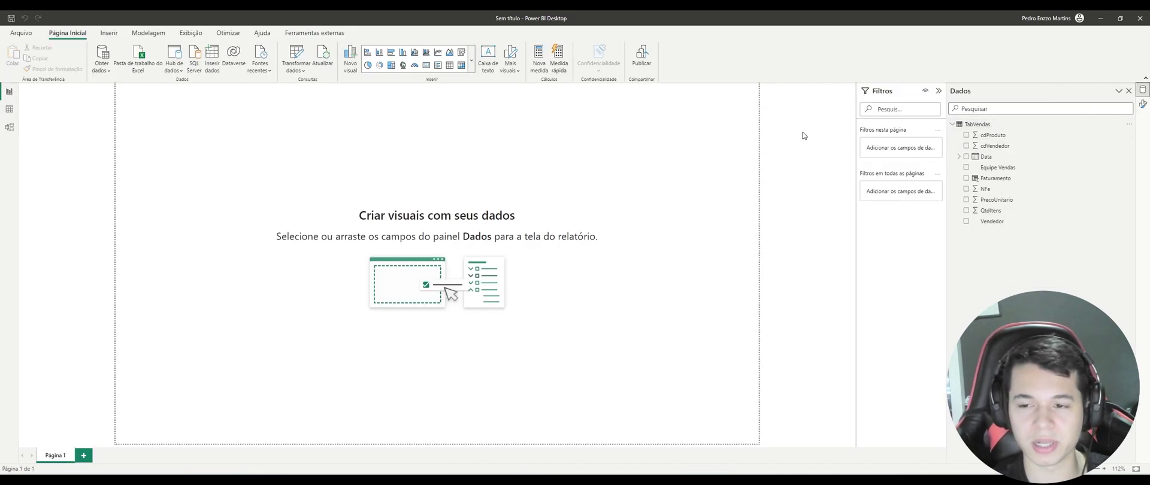
{"action": "type", "text": "Quanti"}
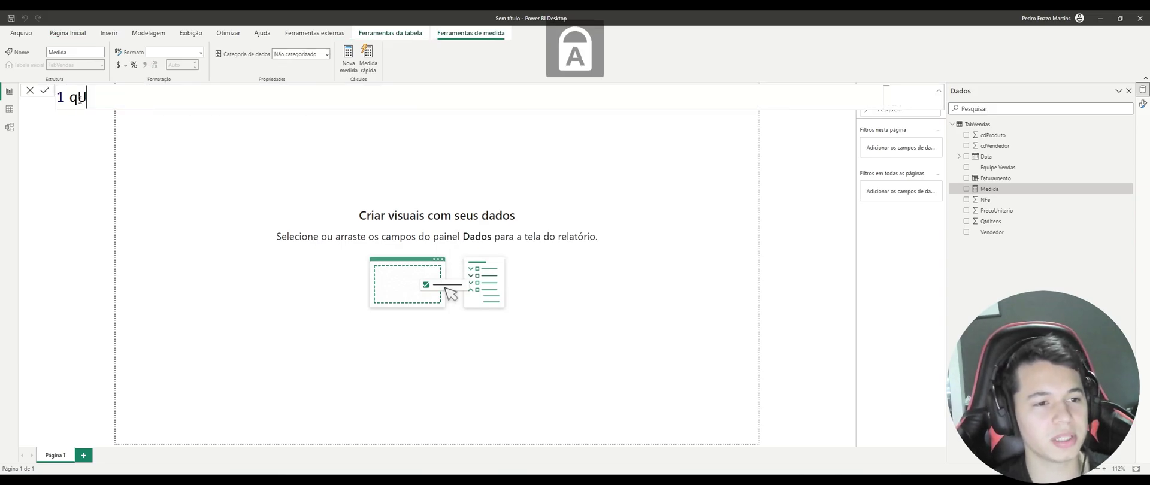
{"action": "type", "text": "dade de P"}
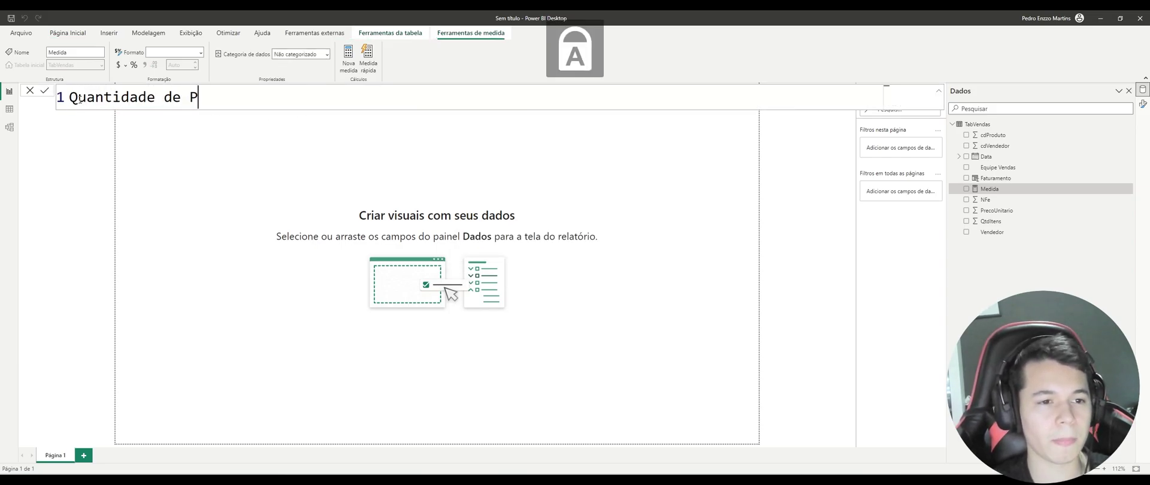
{"action": "type", "text": "edidos ="}
{"action": "key", "text": "shift+Return"}
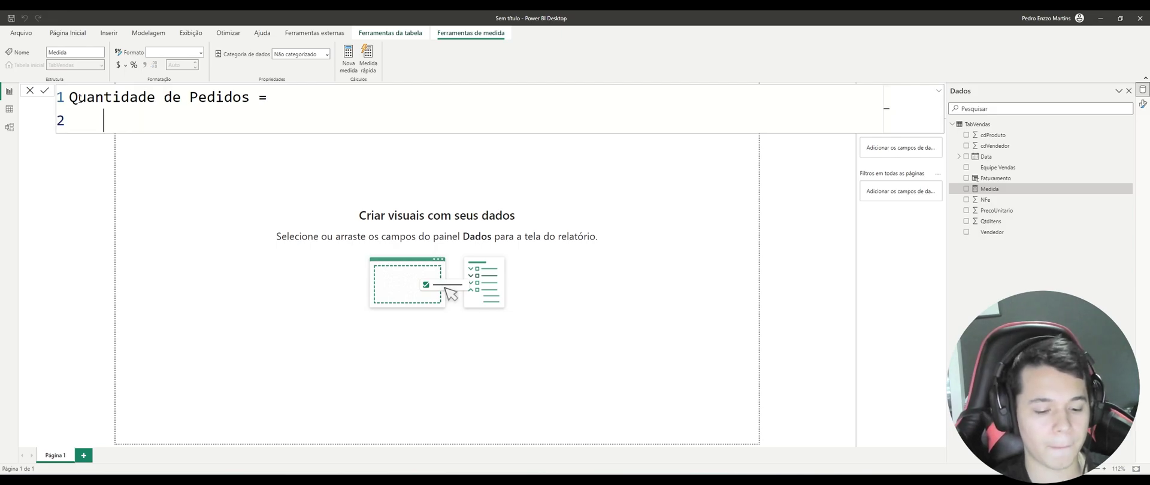
- Define the Quantidade de Pedidos measure as COUNT(TabVendas[NFe]) and commit the formula
{"action": "type", "text": "COUNT("}
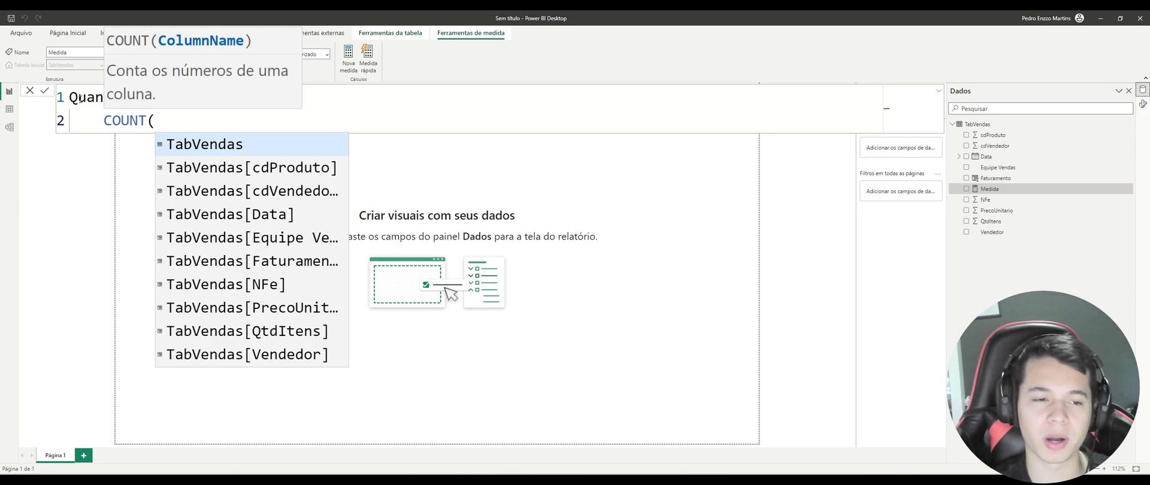
{"action": "key", "text": "Down"}
{"action": "key", "text": "Down"}
{"action": "key", "text": "Down"}
{"action": "key", "text": "Down"}
{"action": "key", "text": "Down"}
{"action": "key", "text": "Down"}
{"action": "key", "text": "Down"}
{"action": "key", "text": "Up"}
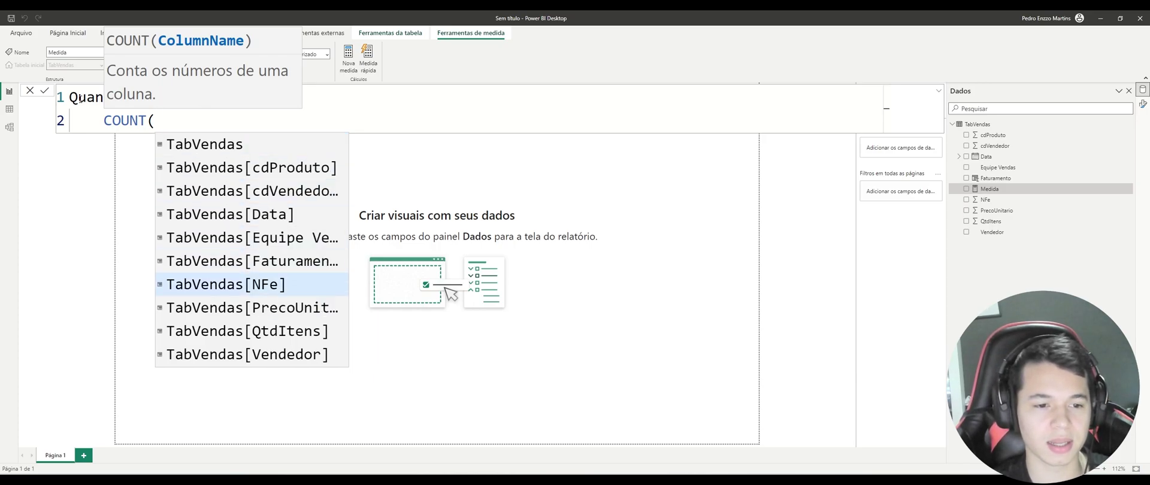
{"action": "key", "text": "Tab"}
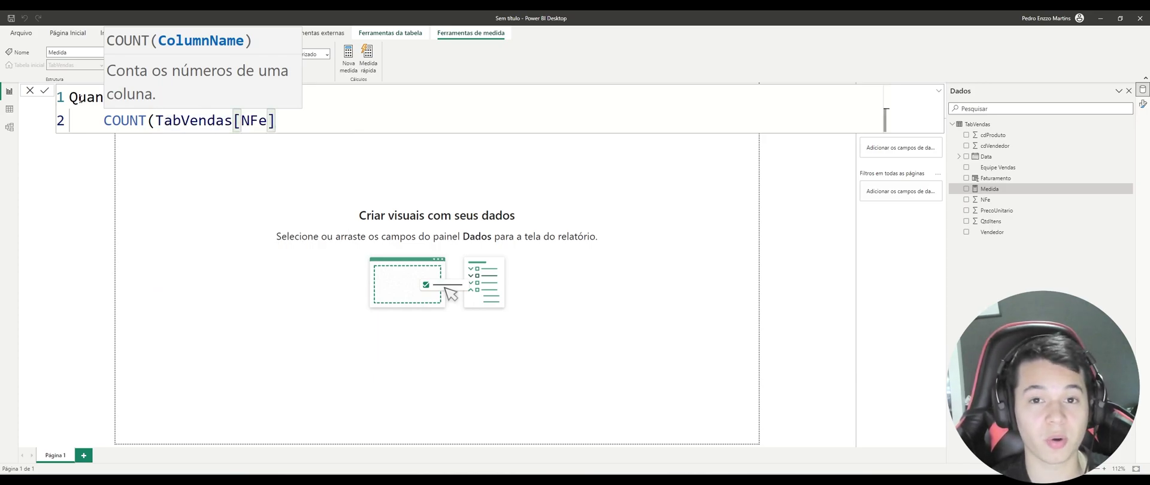
{"action": "type", "text": ")"}
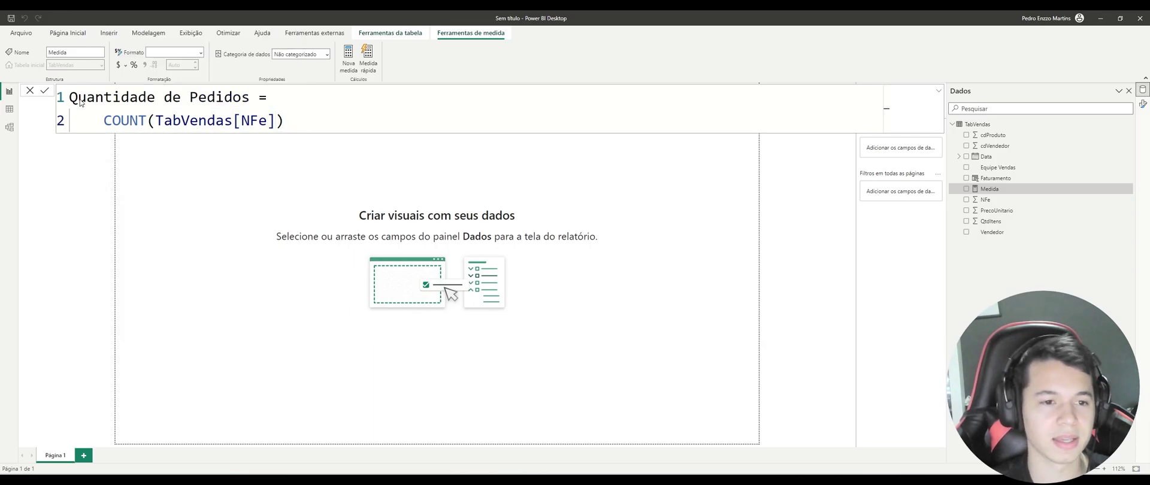
{"action": "key", "text": "Return"}
- Insert a card visual on the empty report page and fill it with the Quantidade de Pedidos measure
{"action": "left_click", "coordinate": [298, 181]}
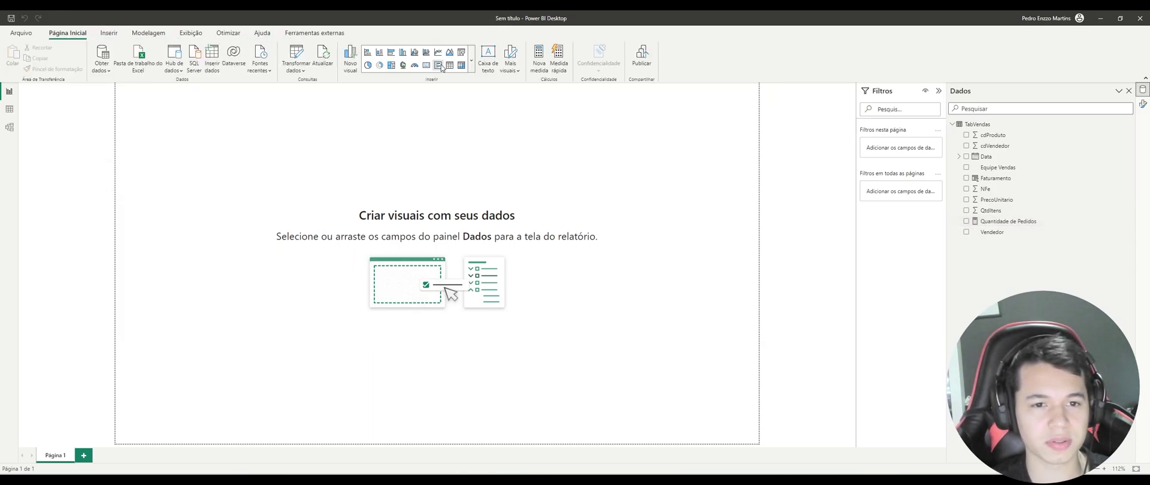
{"action": "left_click", "coordinate": [426, 65]}
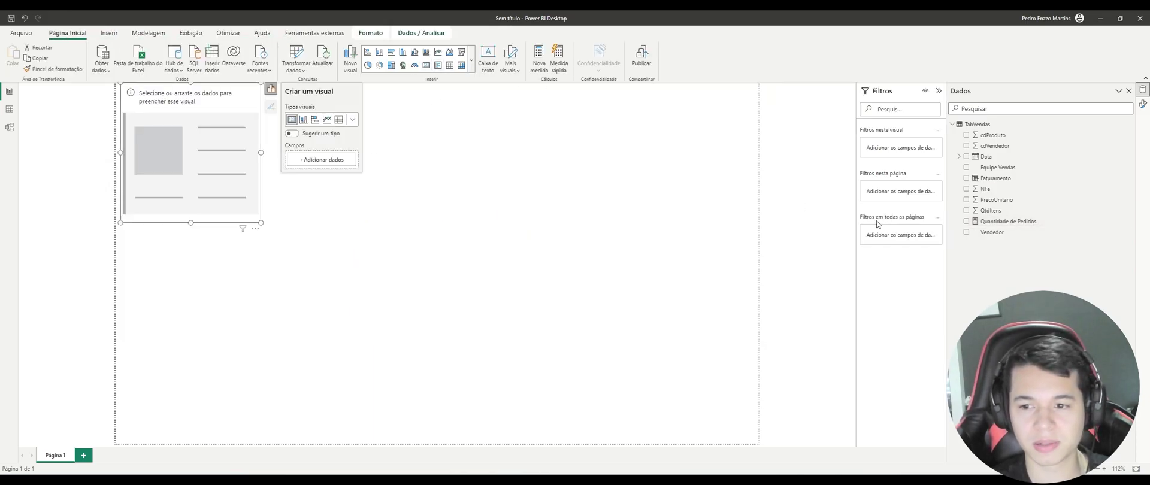
{"action": "left_click", "coordinate": [967, 222]}
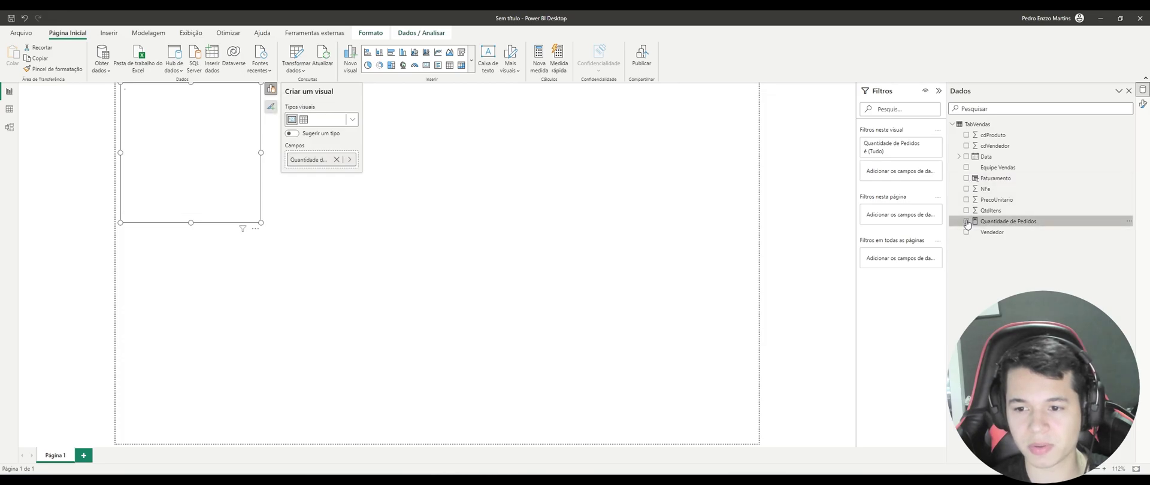
- Set the display units of the card's callout value to Nenhum
{"action": "left_click", "coordinate": [271, 106]}
{"action": "left_click", "coordinate": [310, 148]}
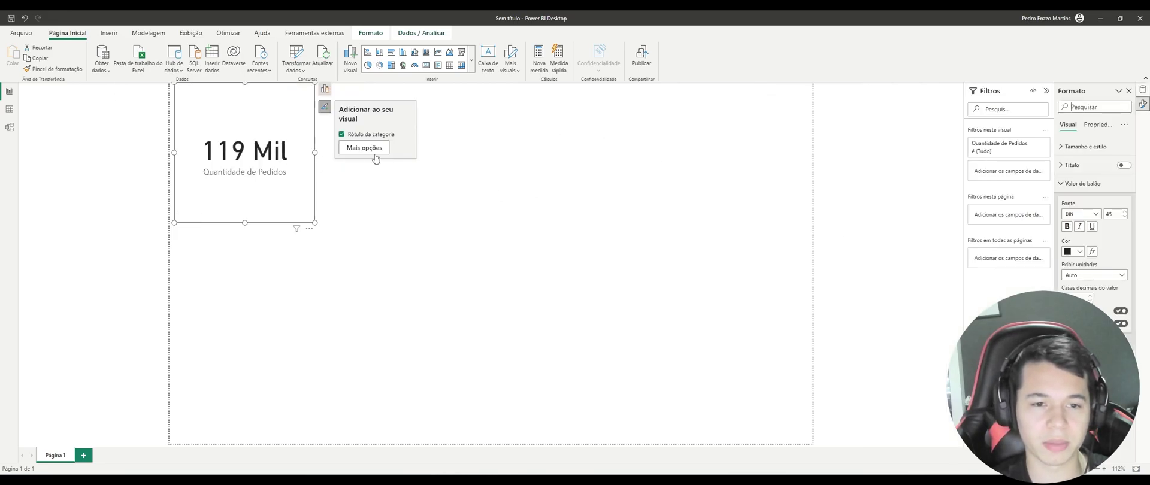
{"action": "left_click", "coordinate": [1104, 275]}
{"action": "left_click", "coordinate": [1087, 294]}
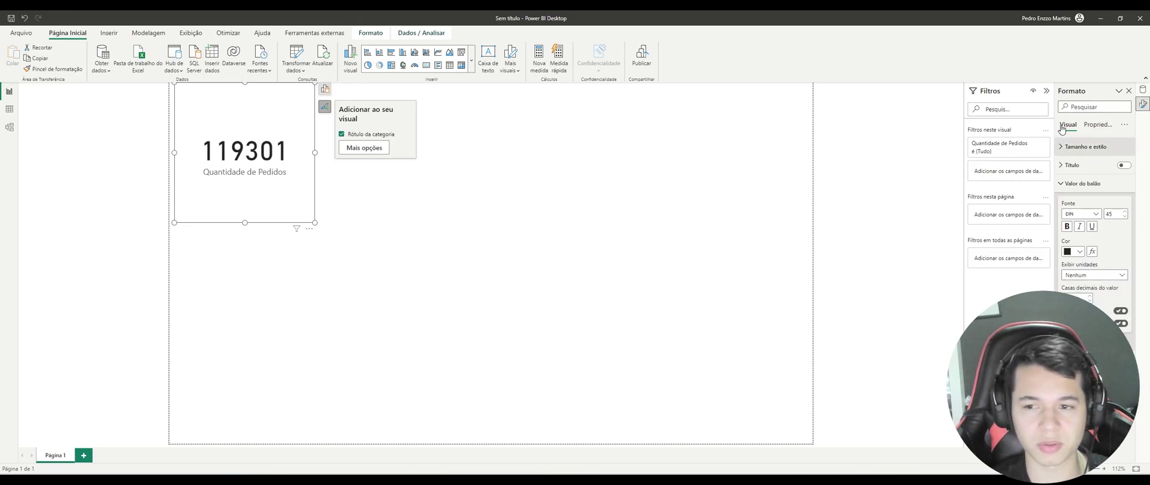
- Apply the thousands separator to the Quantidade de Pedidos measure, then shorten its card and place it in the page's upper-left corner
{"action": "left_click", "coordinate": [1144, 89]}
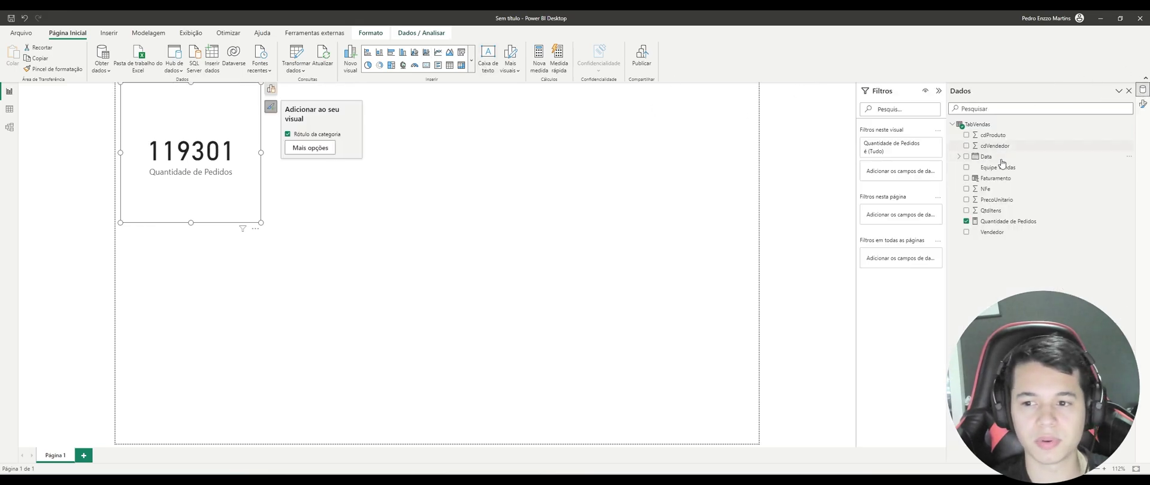
{"action": "left_click", "coordinate": [1008, 220]}
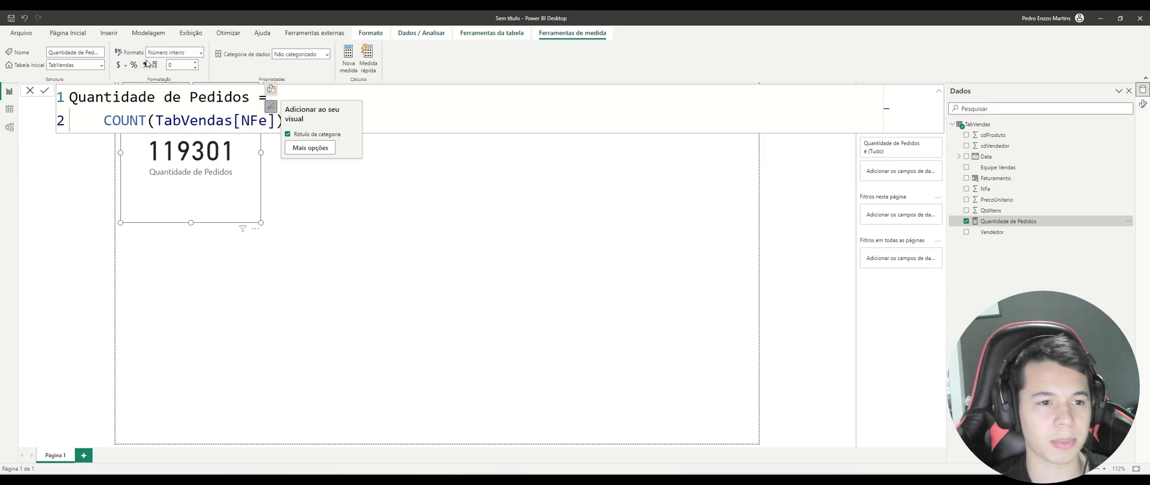
{"action": "left_click", "coordinate": [330, 210]}
{"action": "left_click_drag", "start_coordinate": [233, 175], "coordinate": [244, 222]}
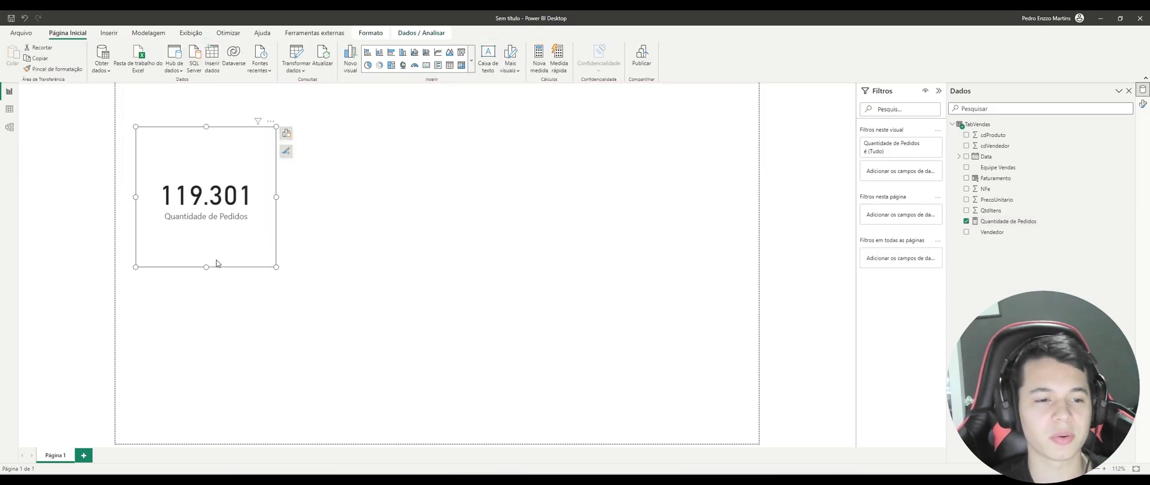
{"action": "left_click_drag", "start_coordinate": [207, 266], "coordinate": [231, 153]}
- Review the order rows in the TabVendas table data, comparing them with the report page
{"action": "left_click", "coordinate": [10, 109]}
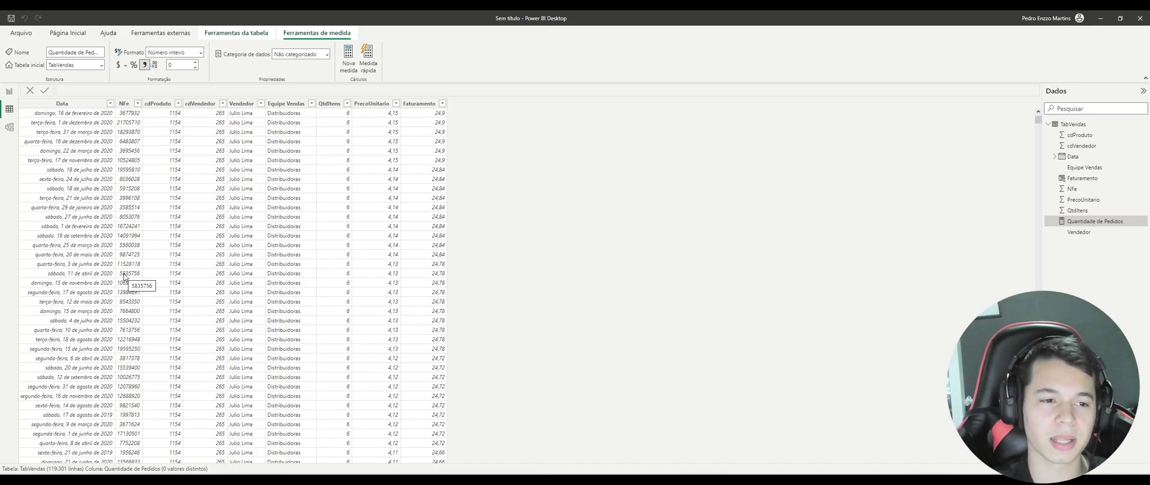
{"action": "left_click", "coordinate": [3, 90]}
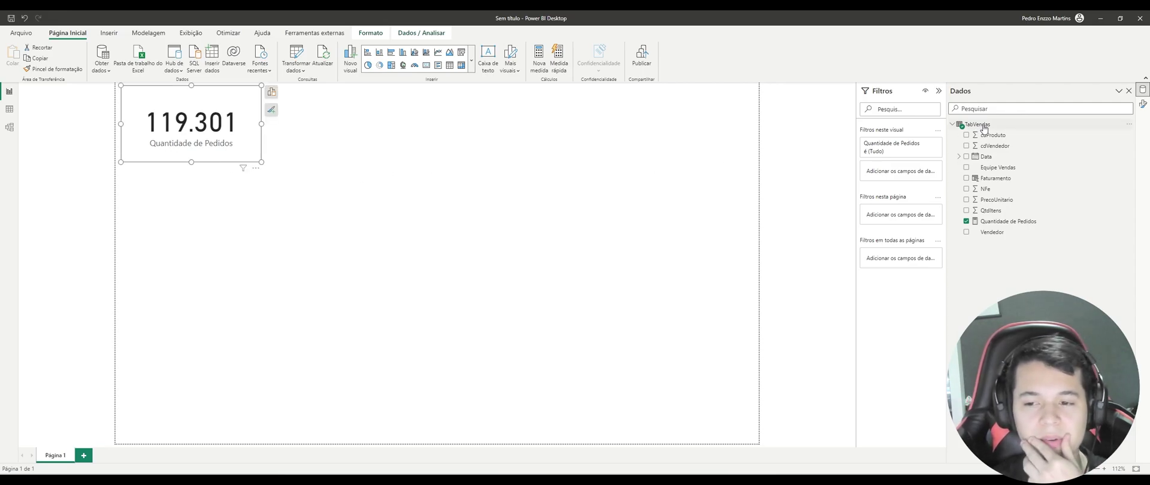
{"action": "left_click", "coordinate": [7, 110]}
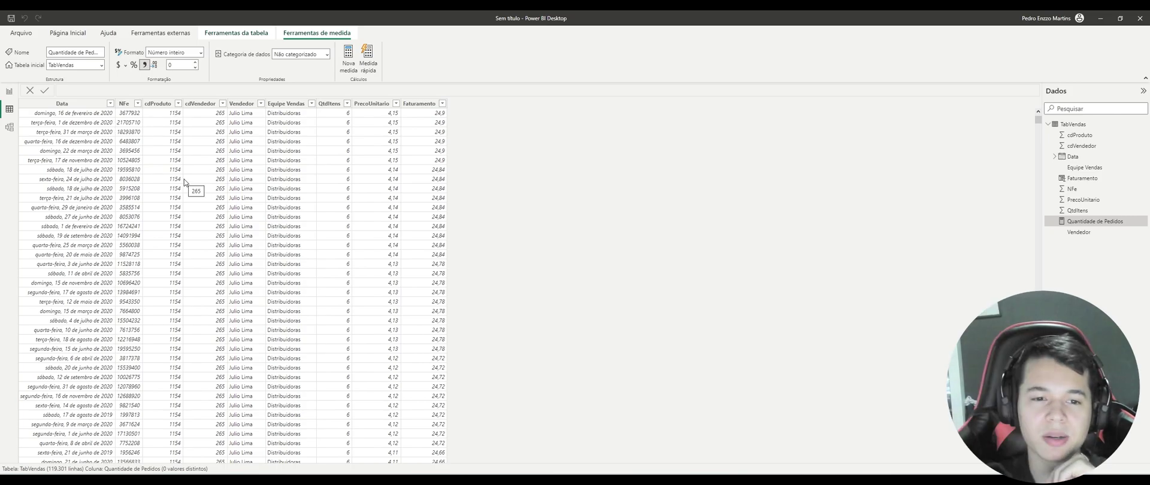
- Create another new measure in TabVendas from the report view and name it Faturamento
{"action": "left_click", "coordinate": [9, 91]}
{"action": "right_click", "coordinate": [1006, 127]}
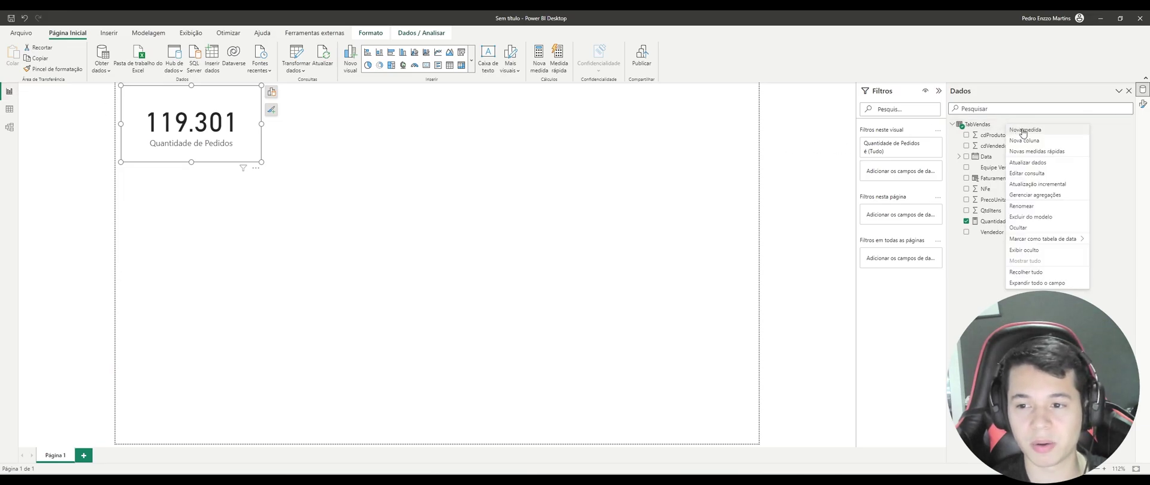
{"action": "left_click", "coordinate": [1022, 132]}
{"action": "key", "text": "Caps_Lock"}
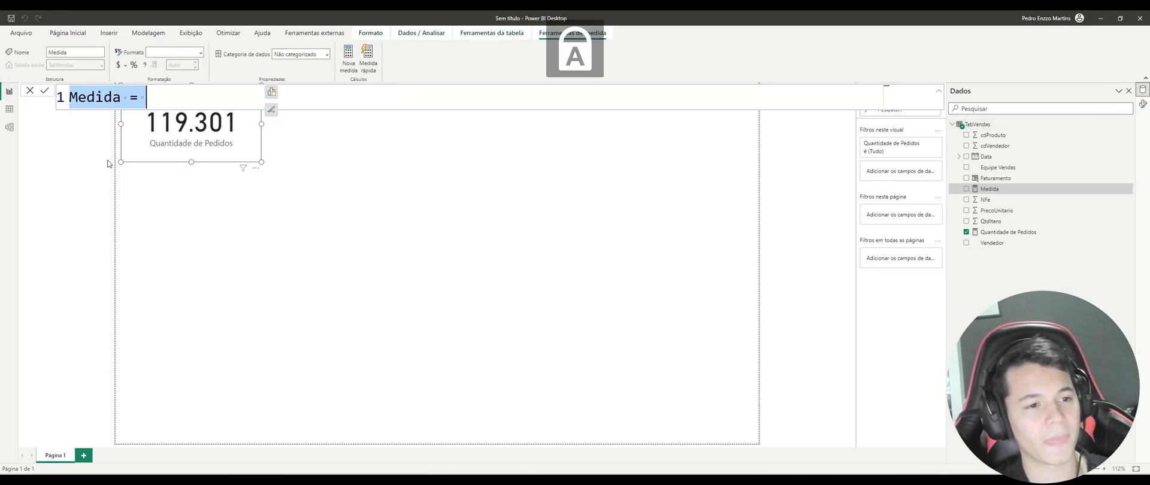
{"action": "type", "text": "F"}
{"action": "key", "text": "Caps_Lock"}
{"action": "type", "text": "aturamen"}
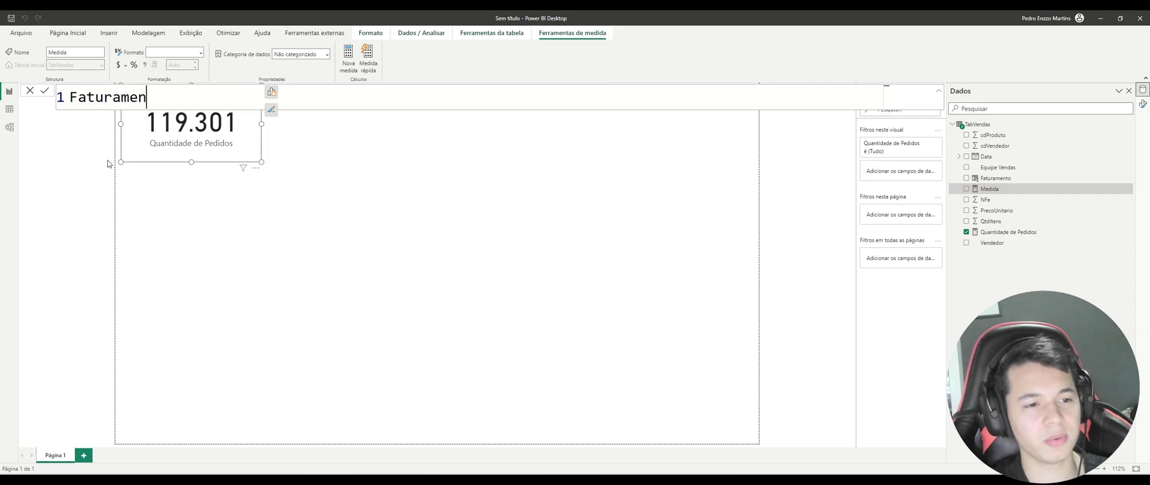
{"action": "type", "text": "to ="}
{"action": "key", "text": "shift+Return"}
- Define the new Faturamento measure as SUM(TabVendas[Faturamento]), with the function on its own indented line
{"action": "key", "text": "Tab"}
{"action": "key", "text": "Caps_Lock"}
{"action": "type", "text": "SUM"}
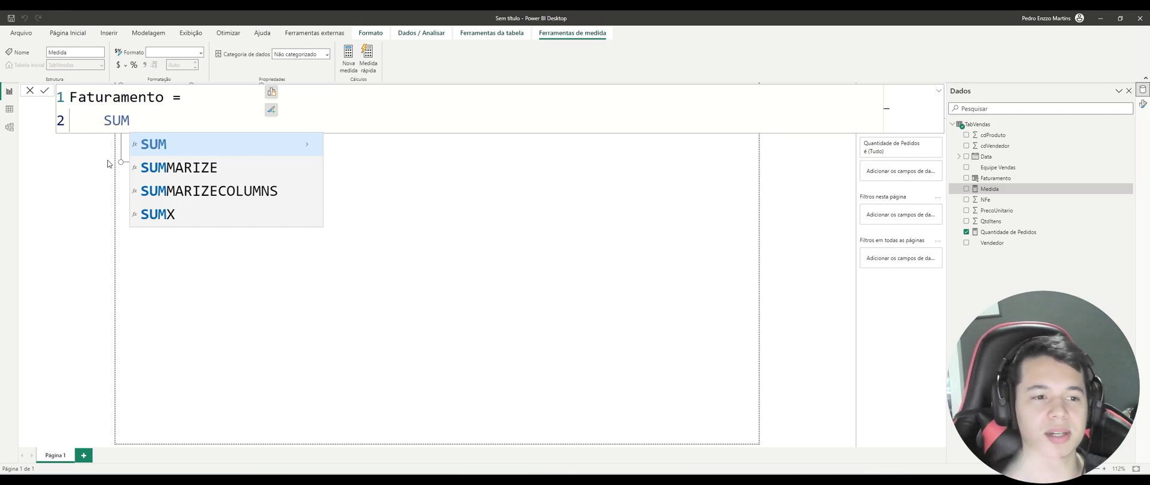
{"action": "type", "text": "("}
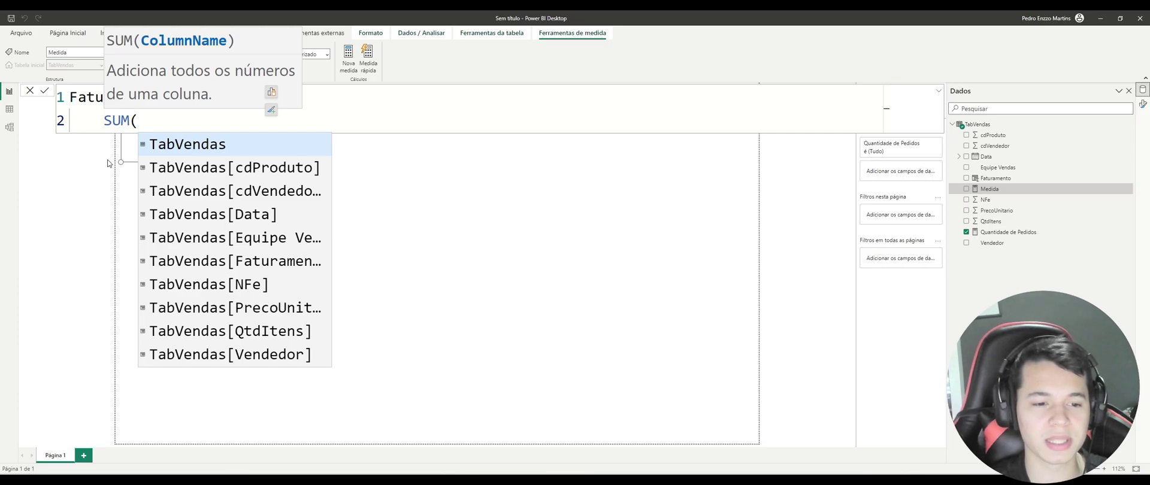
{"action": "key", "text": "Caps_Lock"}
{"action": "type", "text": "Fatu"}
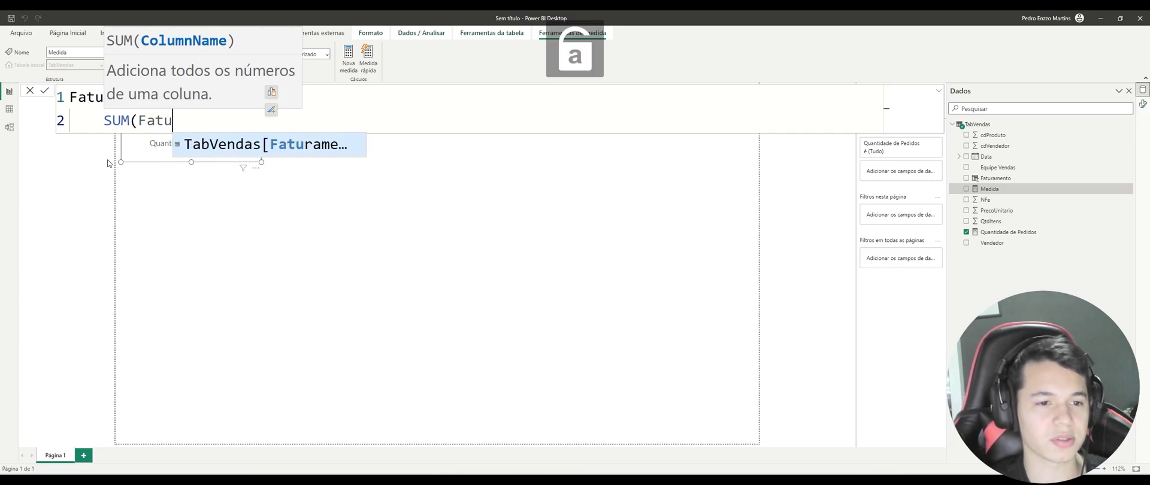
{"action": "key", "text": "Tab"}
{"action": "type", "text": ")"}
{"action": "key", "text": "Return"}
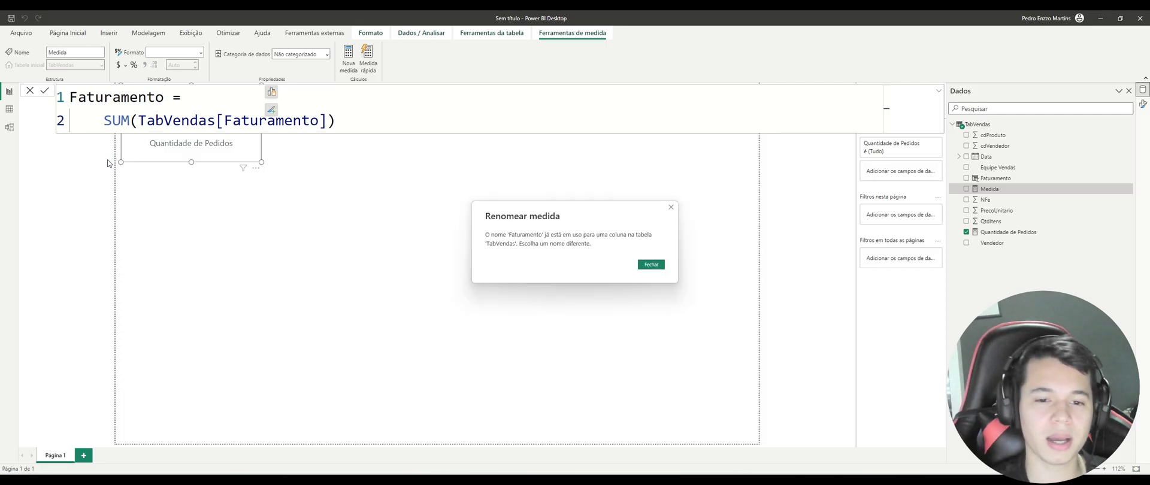
- Close the naming dialog and rename the measure to Faturamento Medida in its formula
{"action": "left_click", "coordinate": [651, 264]}
{"action": "left_click", "coordinate": [174, 99]}
{"action": "key", "text": "Caps_Lock"}
{"action": "type", "text": "Meid"}
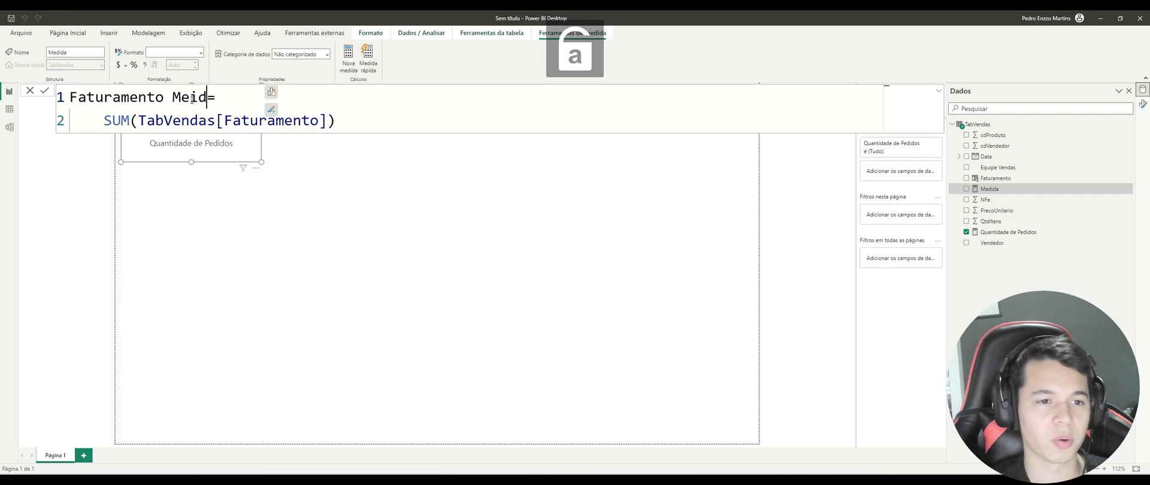
{"action": "key", "text": "BackSpace"}
{"action": "key", "text": "BackSpace"}
{"action": "type", "text": "dida"}
{"action": "key", "text": "Return"}
{"action": "key", "text": "Caps_Lock"}
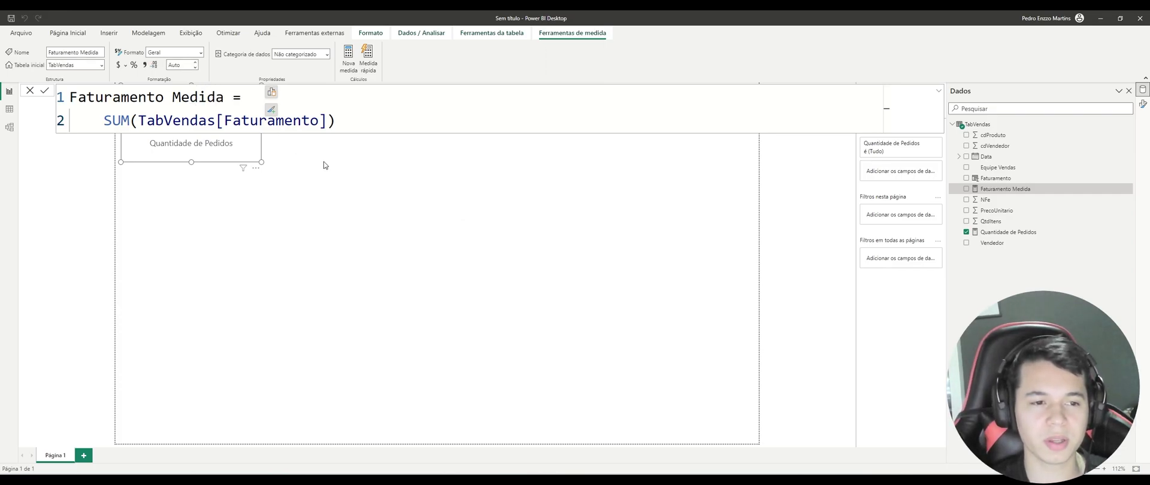
- Insert a new card below the Quantidade de Pedidos card and fill it with the Faturamento Medida measure
{"action": "left_click", "coordinate": [324, 165]}
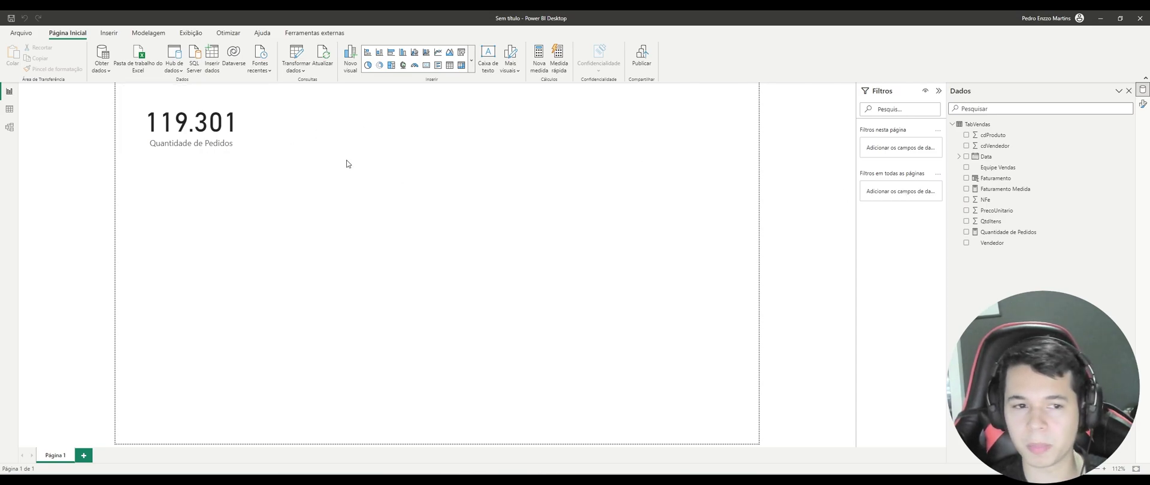
{"action": "left_click", "coordinate": [426, 65]}
{"action": "mouse_move", "coordinate": [221, 204]}
{"action": "left_mouse_down"}
{"action": "mouse_move", "coordinate": [242, 196]}
{"action": "mouse_move", "coordinate": [221, 189]}
{"action": "left_mouse_up"}
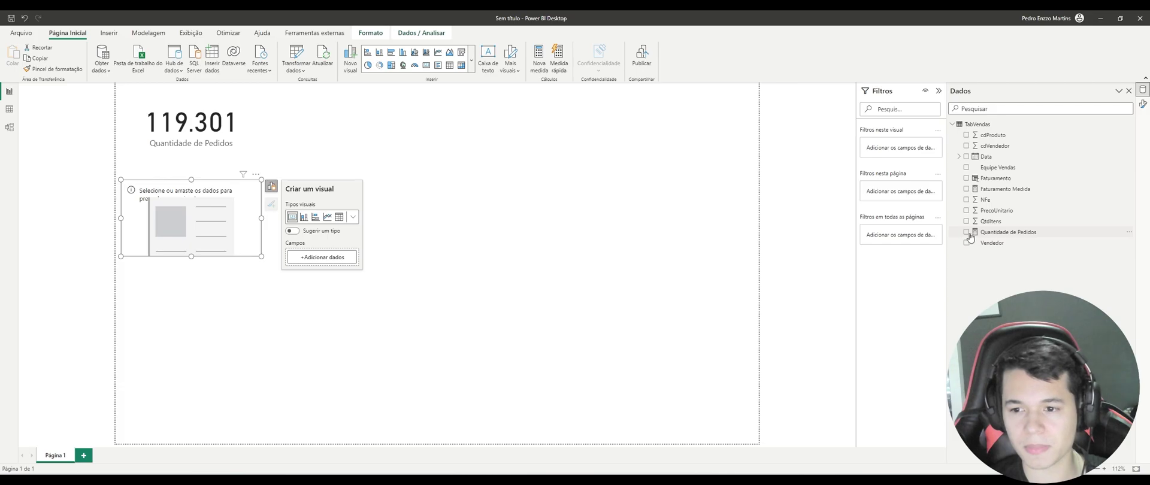
{"action": "left_click", "coordinate": [967, 190]}
- Format the Faturamento Medida measure as currency with the R$ Português (Brasil) symbol
{"action": "left_click", "coordinate": [1004, 189]}
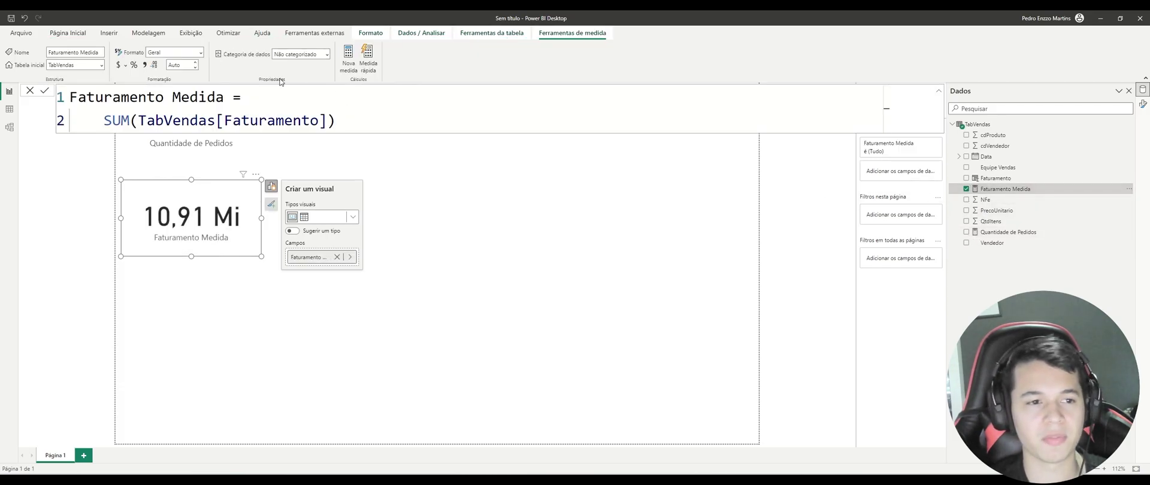
{"action": "left_click", "coordinate": [126, 65]}
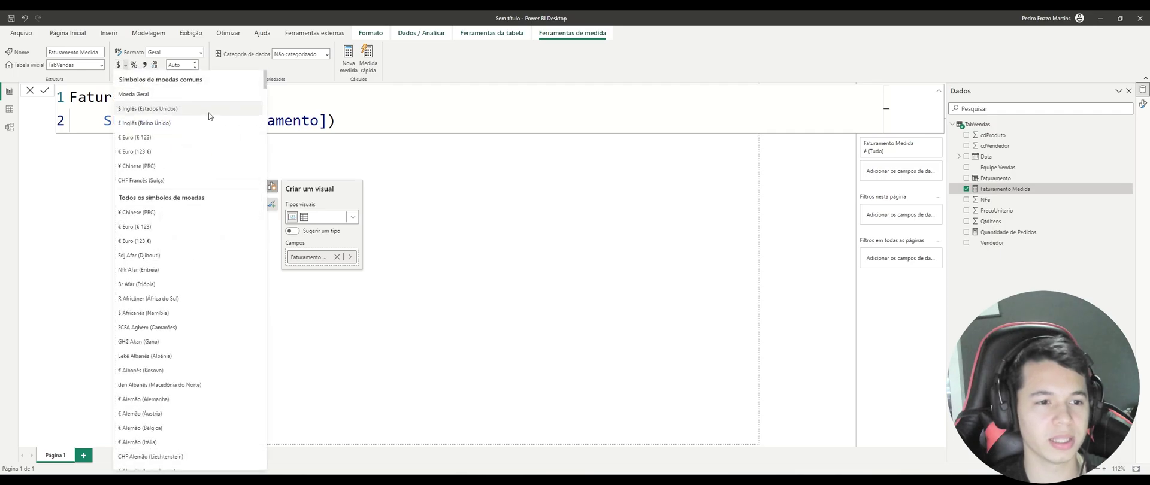
{"action": "left_click_drag", "start_coordinate": [265, 83], "coordinate": [268, 375]}
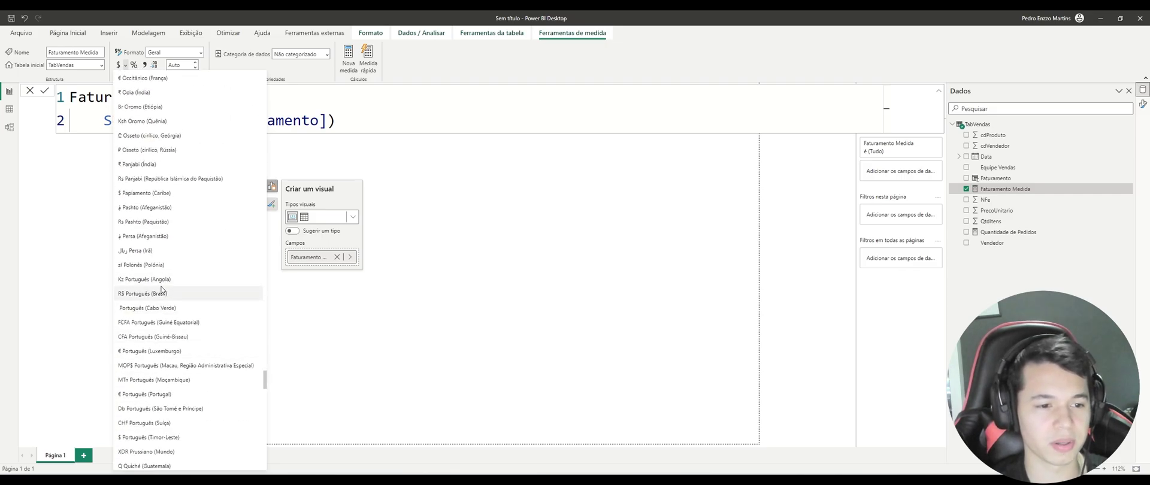
{"action": "left_click", "coordinate": [133, 292]}
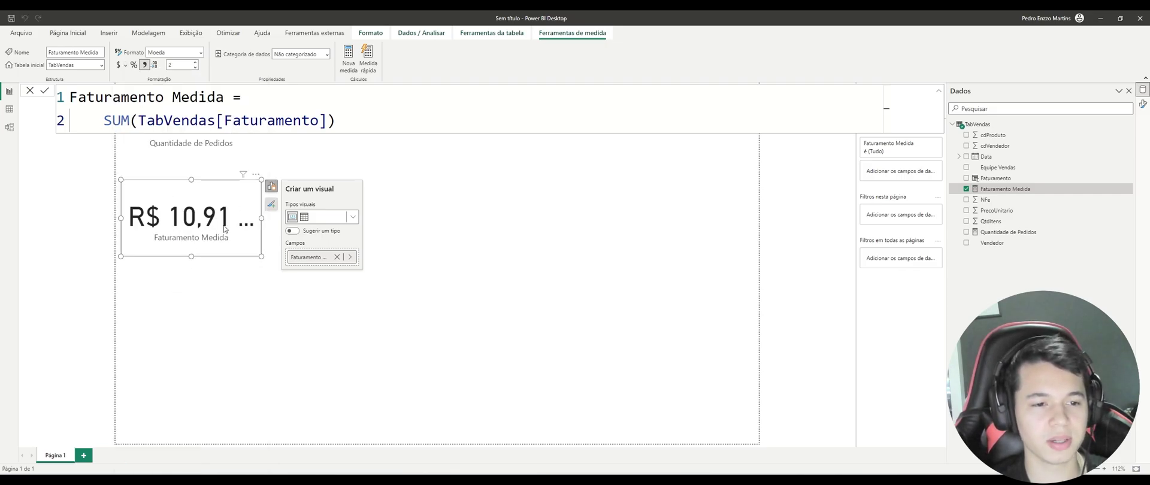
- Set the display units of the Faturamento Medida card's callout value to Nenhum
{"action": "left_click", "coordinate": [270, 205]}
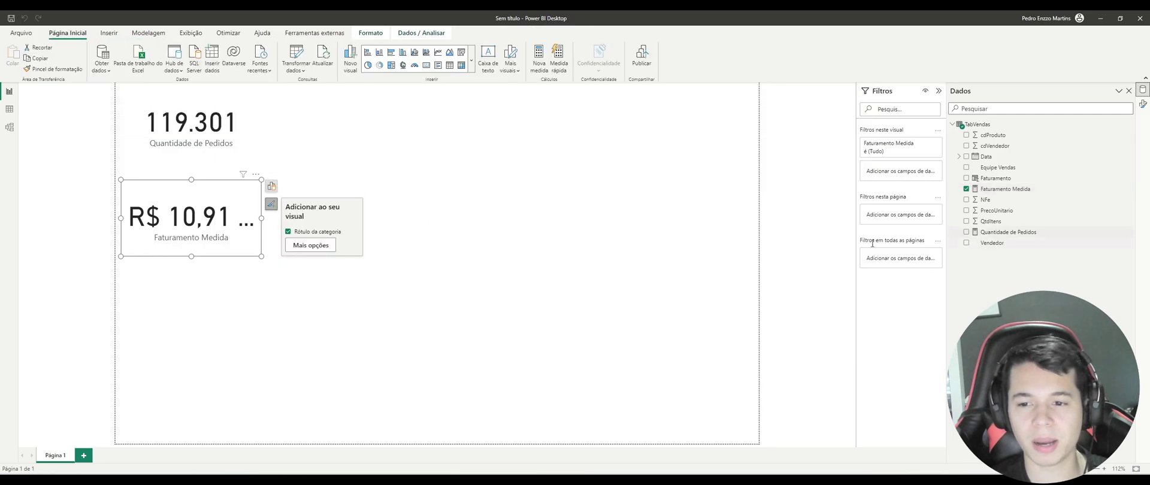
{"action": "left_click", "coordinate": [311, 245]}
{"action": "left_click", "coordinate": [1087, 277]}
{"action": "left_click", "coordinate": [1089, 298]}
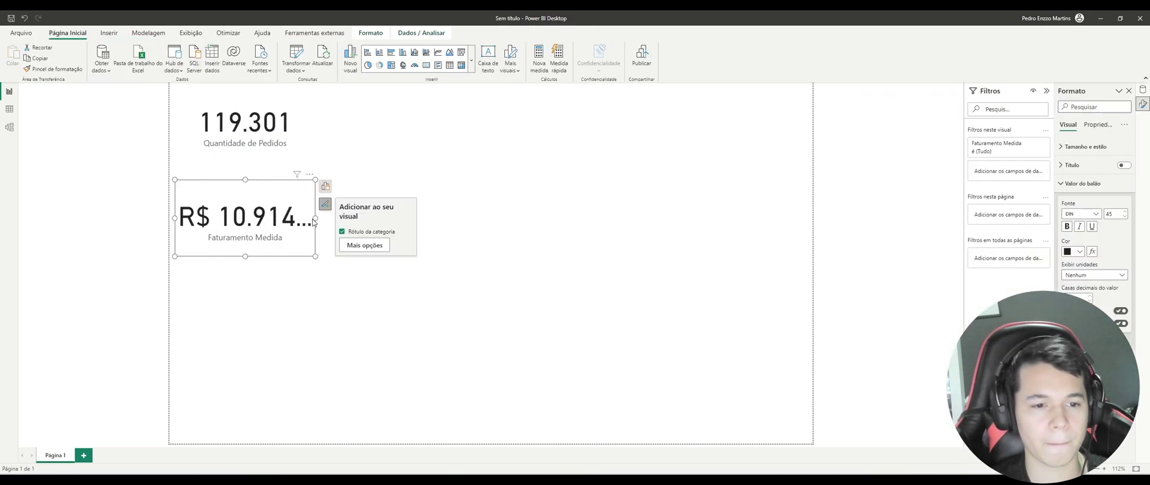
- Widen the Faturamento Medida card to fit its full value and arrange it above the Quantidade de Pedidos card
{"action": "left_click_drag", "start_coordinate": [321, 218], "coordinate": [417, 219]}
{"action": "left_click", "coordinate": [252, 131]}
{"action": "left_click_drag", "start_coordinate": [252, 132], "coordinate": [306, 140]}
{"action": "left_click_drag", "start_coordinate": [297, 273], "coordinate": [291, 222]}
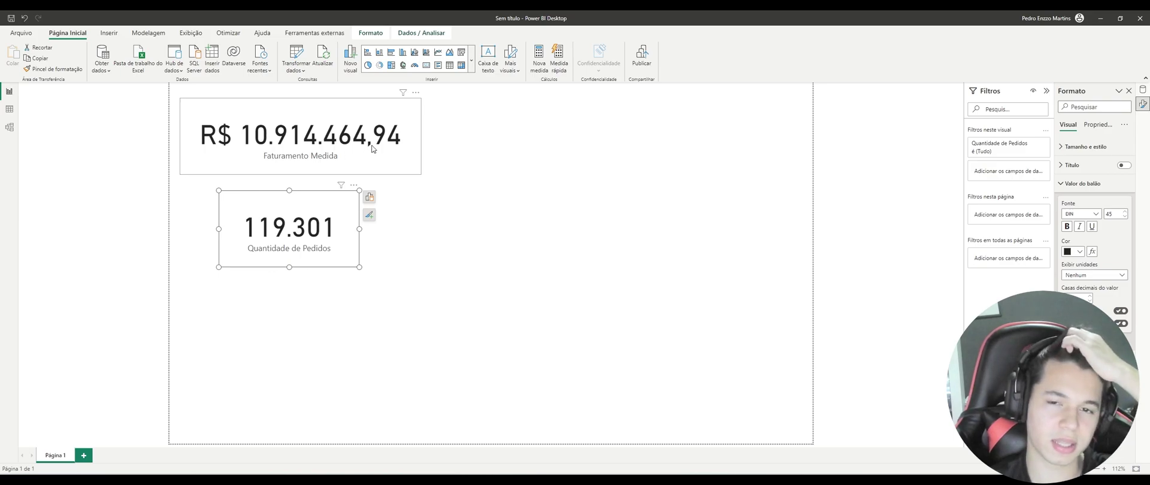
{"action": "left_click", "coordinate": [320, 223]}
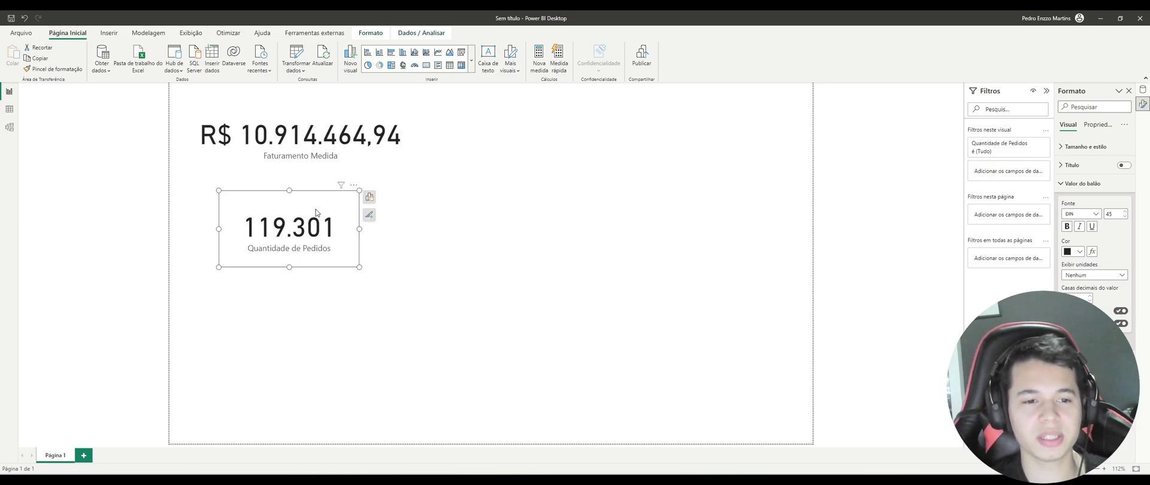
{"action": "left_click", "coordinate": [312, 161]}
{"action": "left_click", "coordinate": [314, 216]}
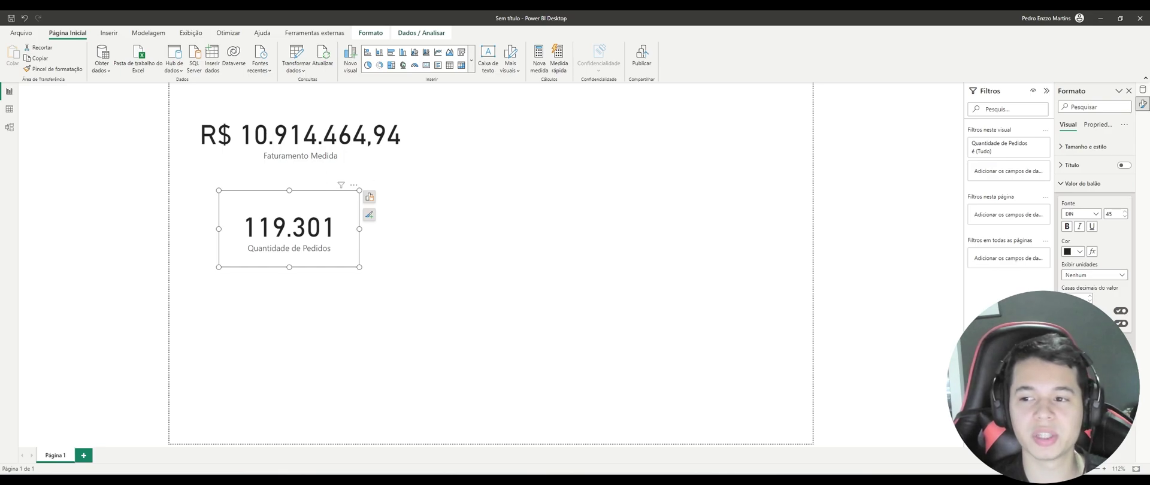
- Create another new measure in the TabVendas table, name it Ticket Medio and start a second formula line
{"action": "left_click", "coordinate": [1143, 89]}
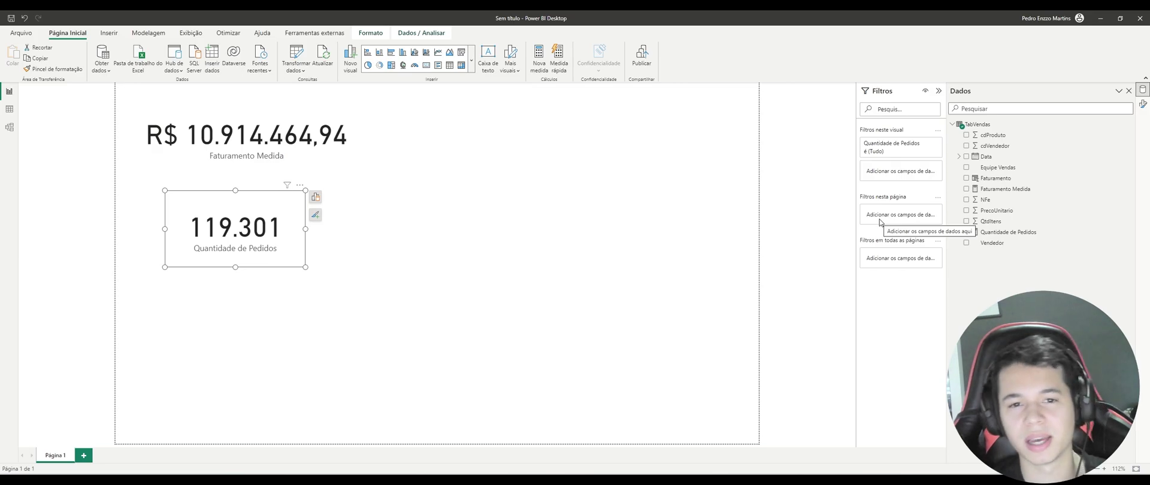
{"action": "right_click", "coordinate": [987, 126]}
{"action": "left_click", "coordinate": [1003, 133]}
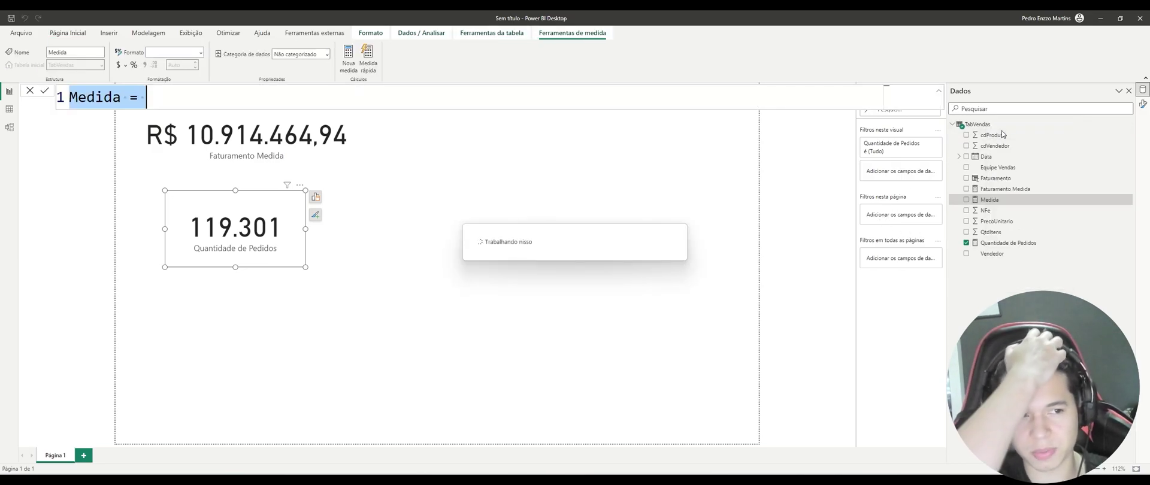
{"action": "key", "text": "Caps_Lock"}
{"action": "type", "text": "T"}
{"action": "key", "text": "Caps_Lock"}
{"action": "type", "text": "icket"}
{"action": "key", "text": "Caps_Lock"}
{"action": "type", "text": "M"}
{"action": "key", "text": "Caps_Lock"}
{"action": "type", "text": "edio ="}
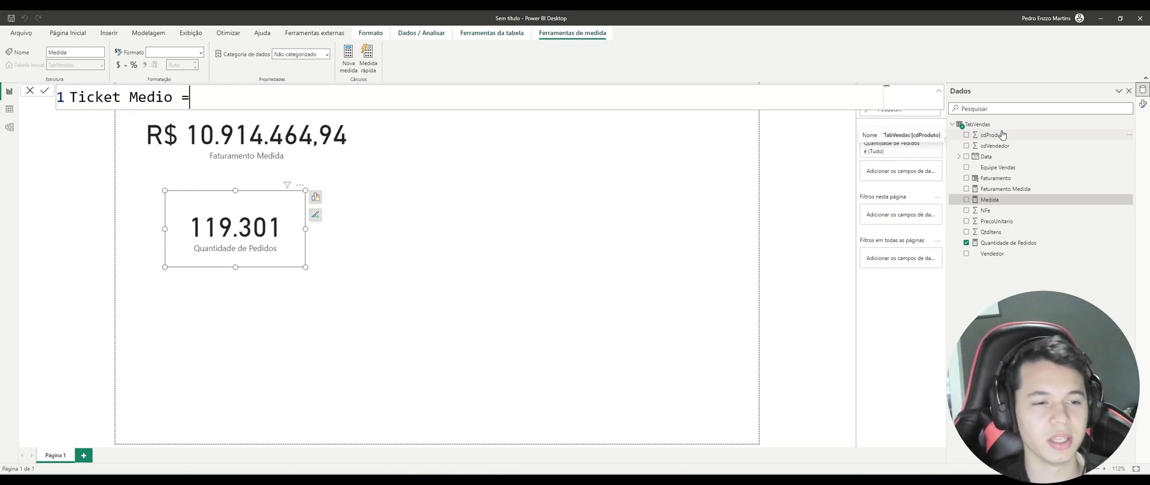
{"action": "key", "text": "shift+Return"}
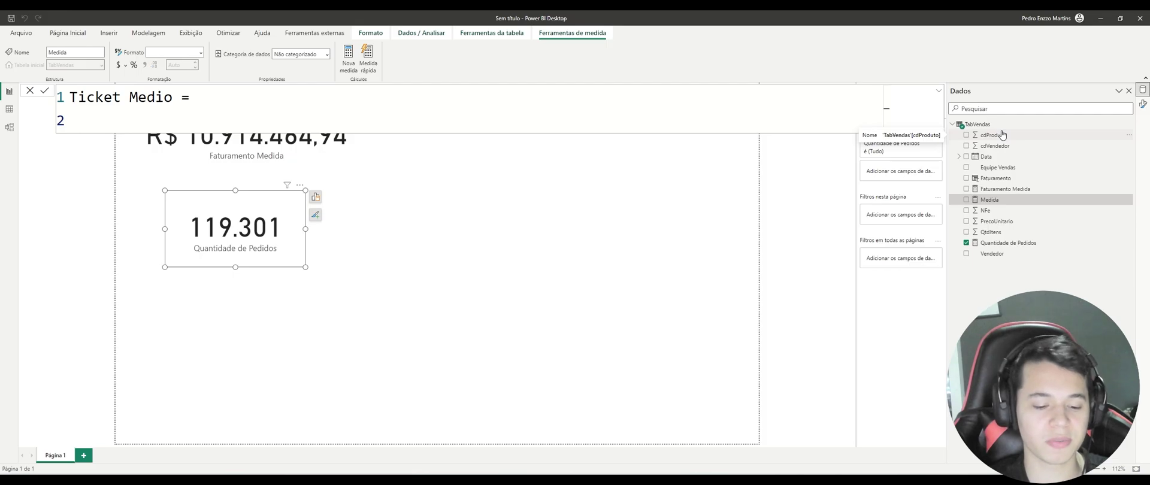
- Begin the Ticket Medio formula with an indented DIVIDE function that takes [Faturamento Medida] as its numerator
{"action": "key", "text": "Tab"}
{"action": "key", "text": "Caps_Lock"}
{"action": "type", "text": "DV"}
{"action": "key", "text": "BackSpace"}
{"action": "type", "text": "IVI"}
{"action": "key", "text": "Tab"}
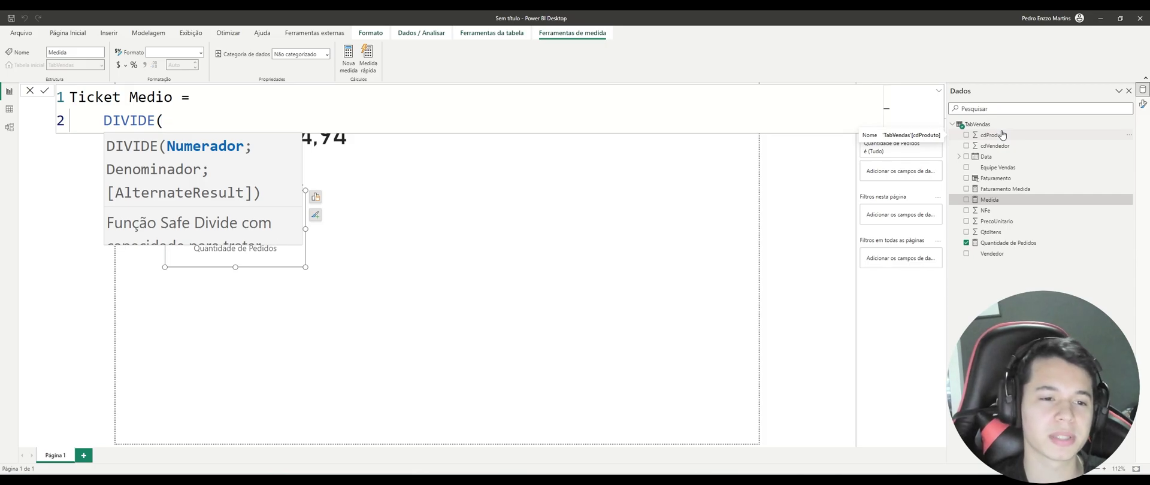
{"action": "key", "text": "shift+Return"}
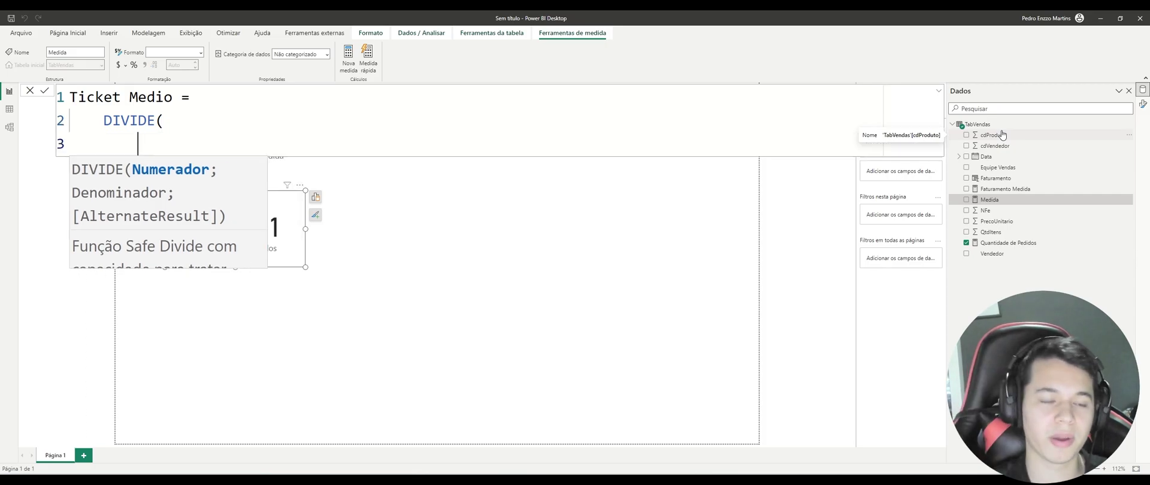
{"action": "type", "text": "Fatu"}
{"action": "key", "text": "Tab"}
{"action": "type", "text": ";"}
{"action": "key", "text": "shift+Return"}
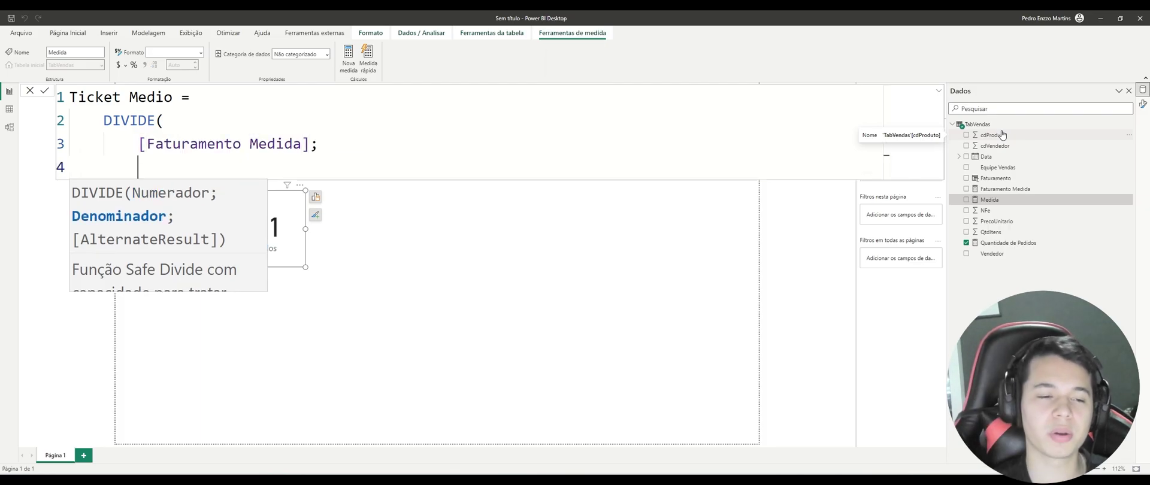
- Complete the DIVIDE formula with [Quantidade de Pedidos] as denominator and 0 as alternate result, and commit the measure
{"action": "type", "text": "Quan"}
{"action": "key", "text": "Tab"}
{"action": "type", "text": ";"}
{"action": "key", "text": "shift+Return"}
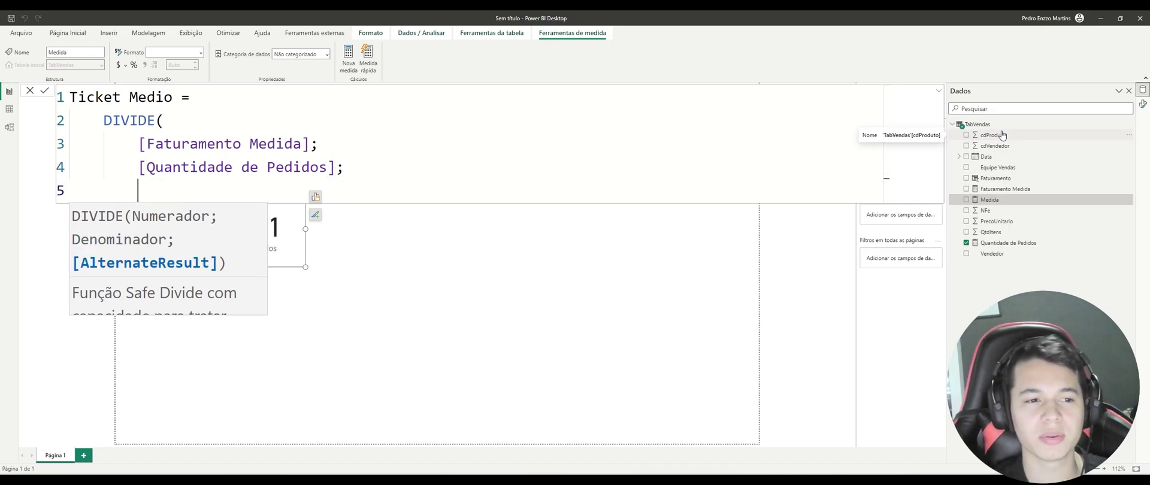
{"action": "type", "text": "\"0"}
{"action": "key", "text": "BackSpace"}
{"action": "key", "text": "BackSpace"}
{"action": "type", "text": "0"}
{"action": "key", "text": "shift+Return"}
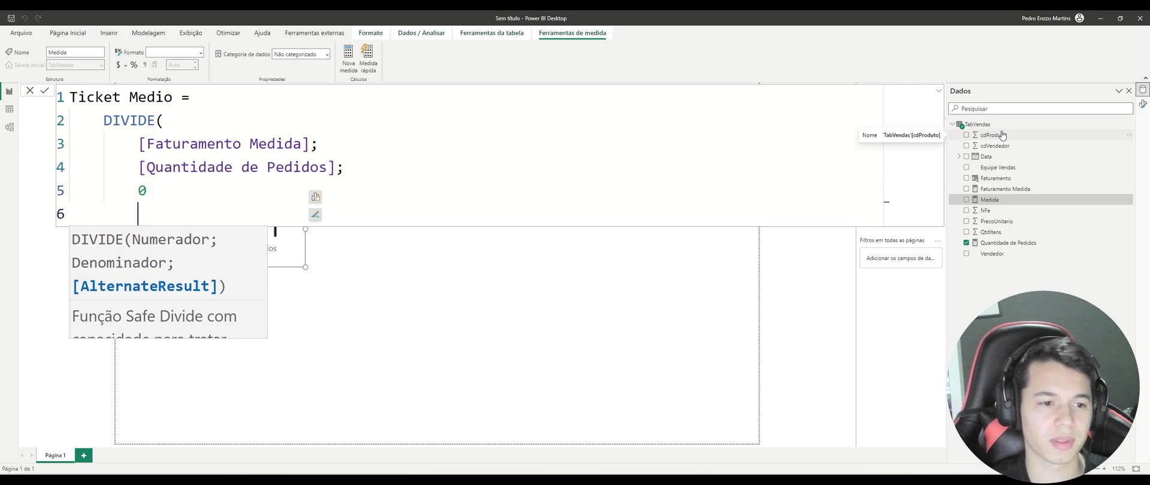
{"action": "key", "text": "BackSpace"}
{"action": "type", "text": ")"}
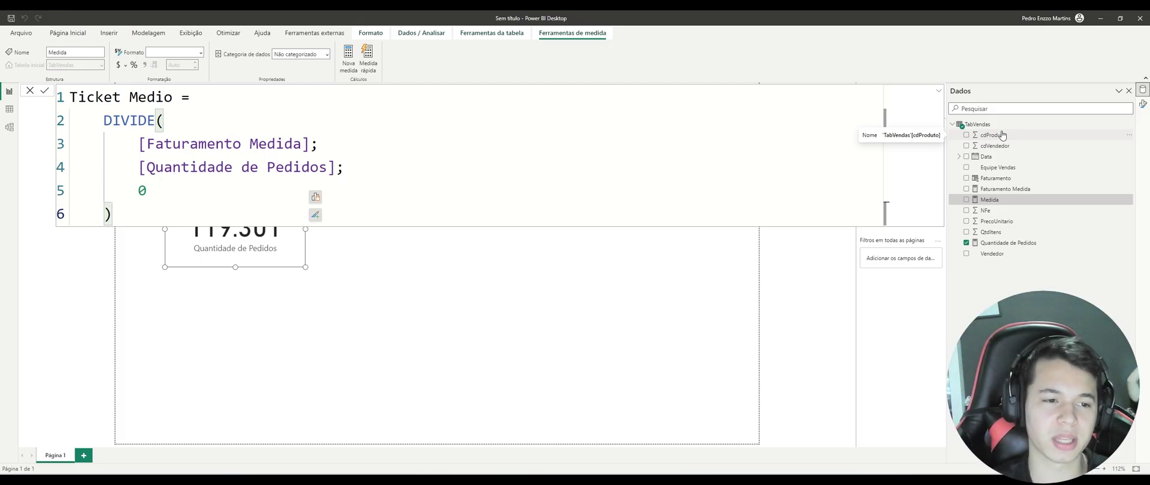
{"action": "key", "text": "Return"}
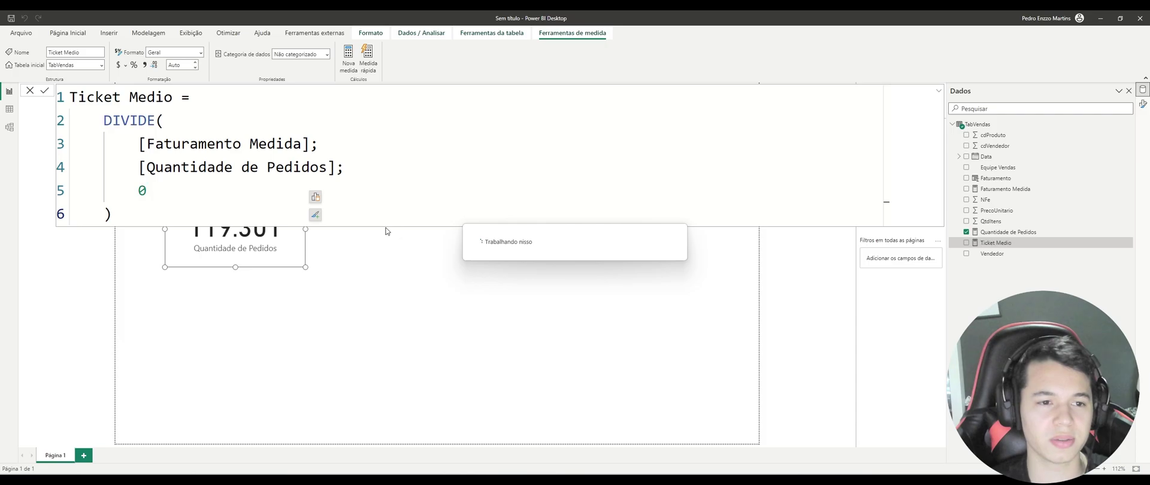
- Format the Ticket Medio measure as currency with the R$ Português (Brasil) symbol
{"action": "left_click", "coordinate": [125, 64]}
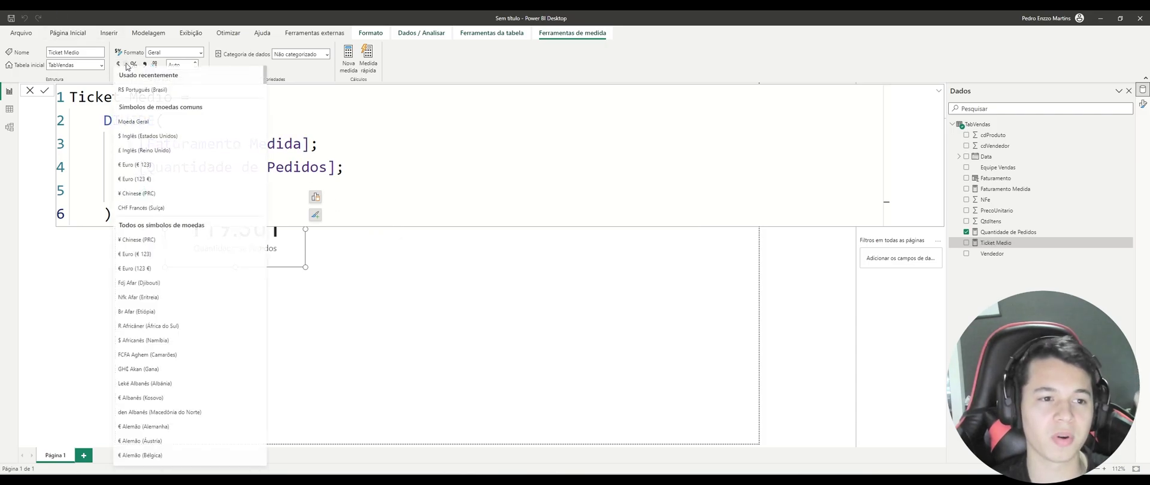
{"action": "left_click", "coordinate": [149, 95]}
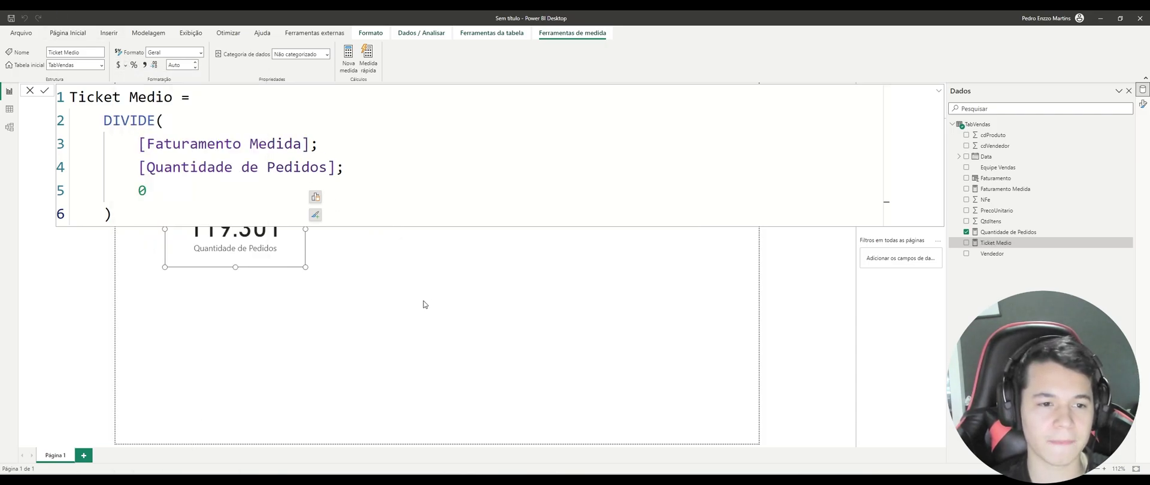
{"action": "left_click", "coordinate": [399, 290]}
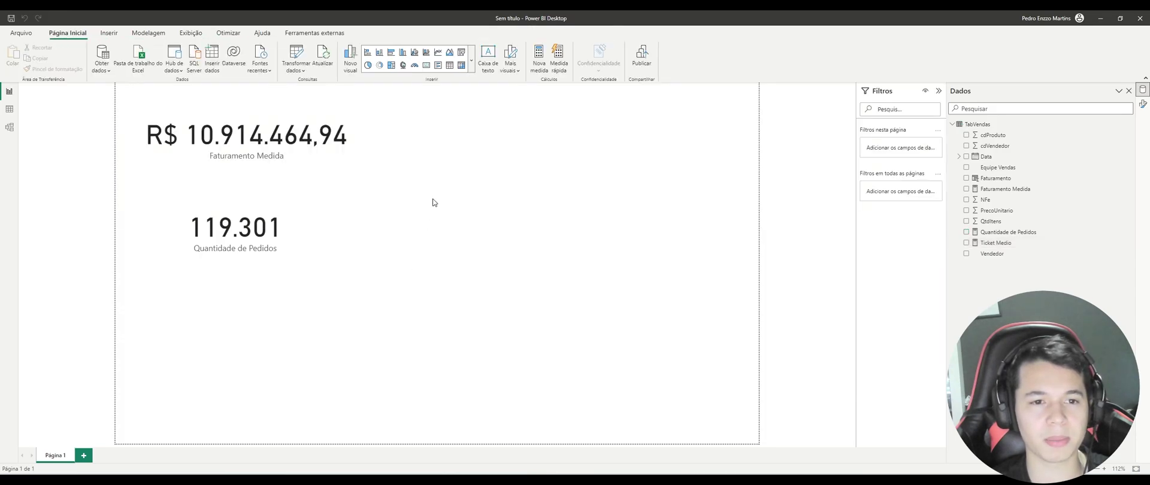
- Insert a card showing the Ticket Medio measure and place it beside the Faturamento Medida card
{"action": "left_click", "coordinate": [426, 64]}
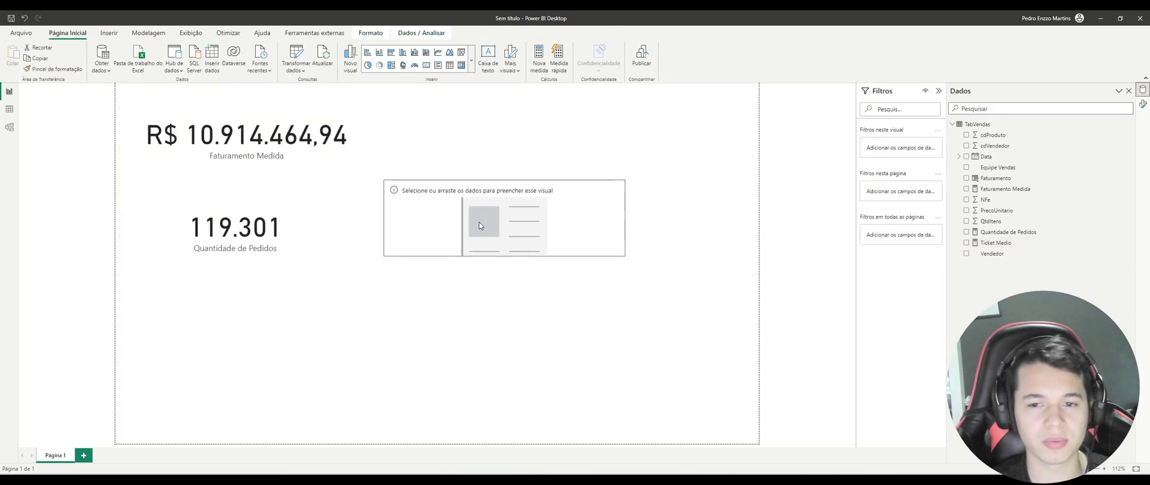
{"action": "left_click", "coordinate": [968, 243]}
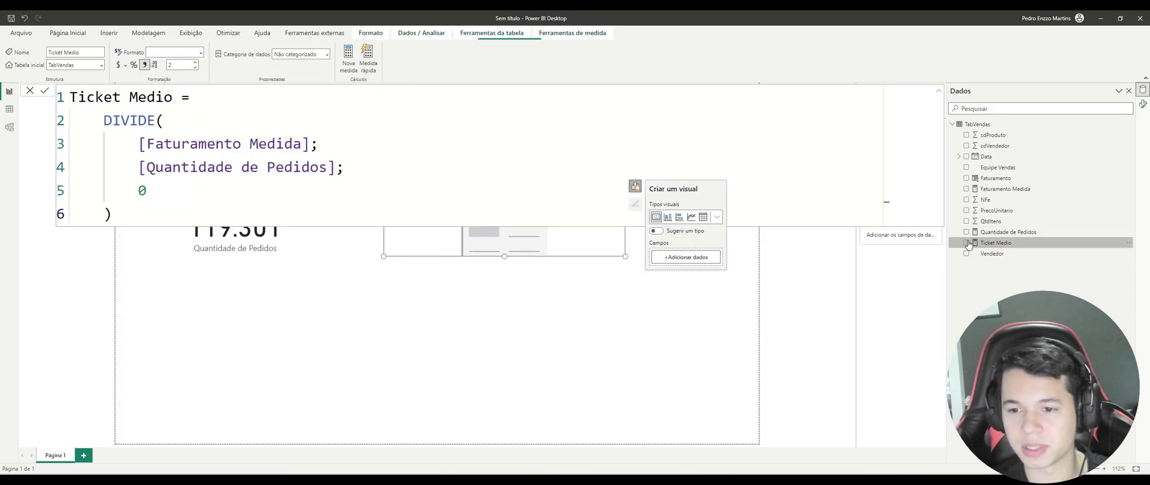
{"action": "left_click", "coordinate": [967, 243]}
{"action": "left_click", "coordinate": [553, 235]}
{"action": "left_click_drag", "start_coordinate": [553, 235], "coordinate": [568, 149]}
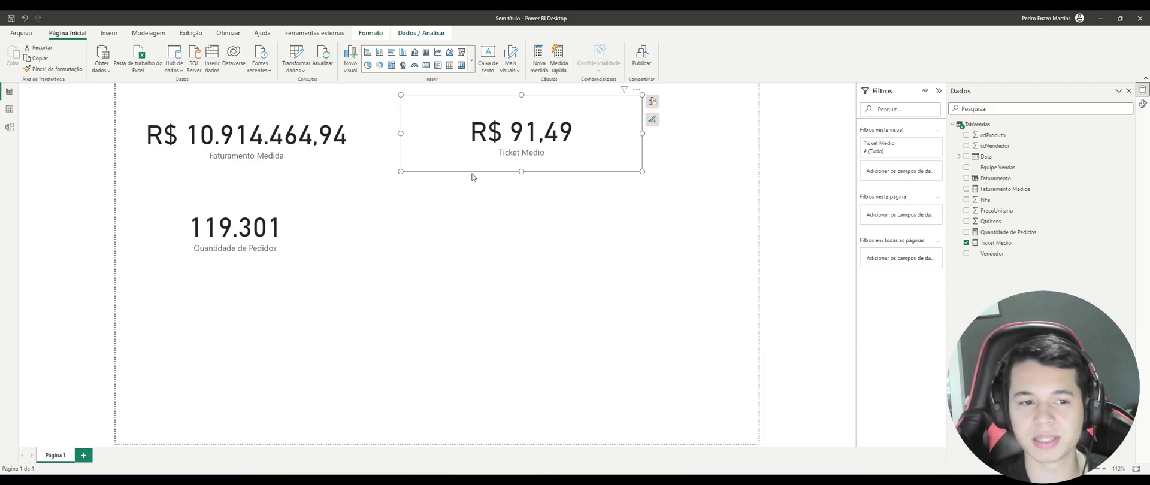
{"action": "left_click", "coordinate": [299, 147]}
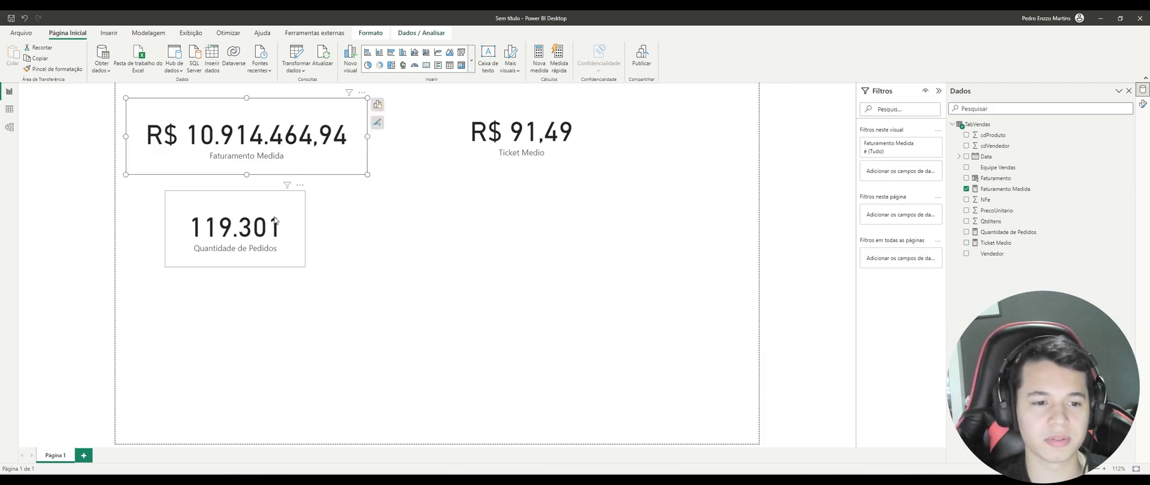
{"action": "left_click", "coordinate": [282, 216]}
{"action": "left_click", "coordinate": [521, 142]}
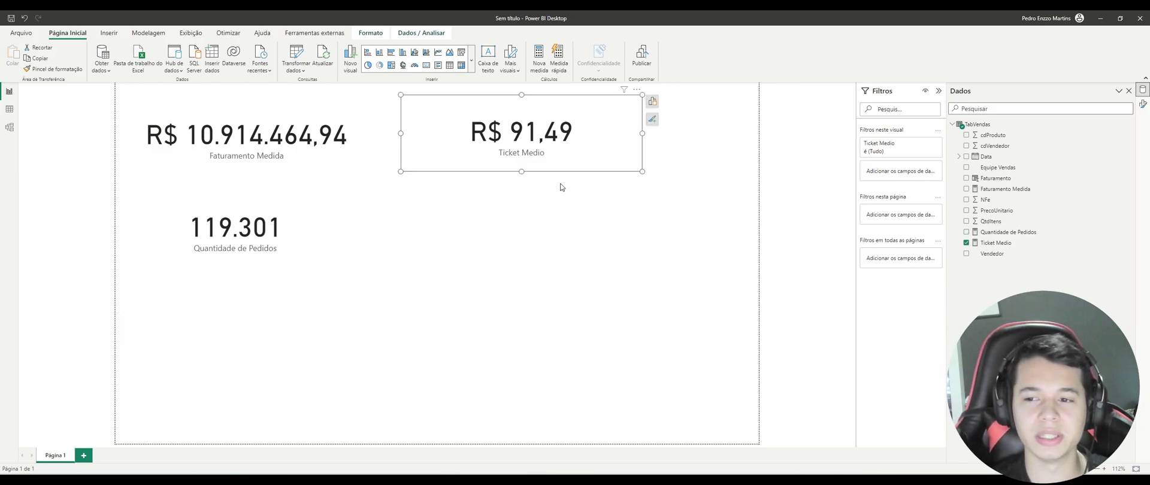
{"action": "left_click", "coordinate": [258, 145]}
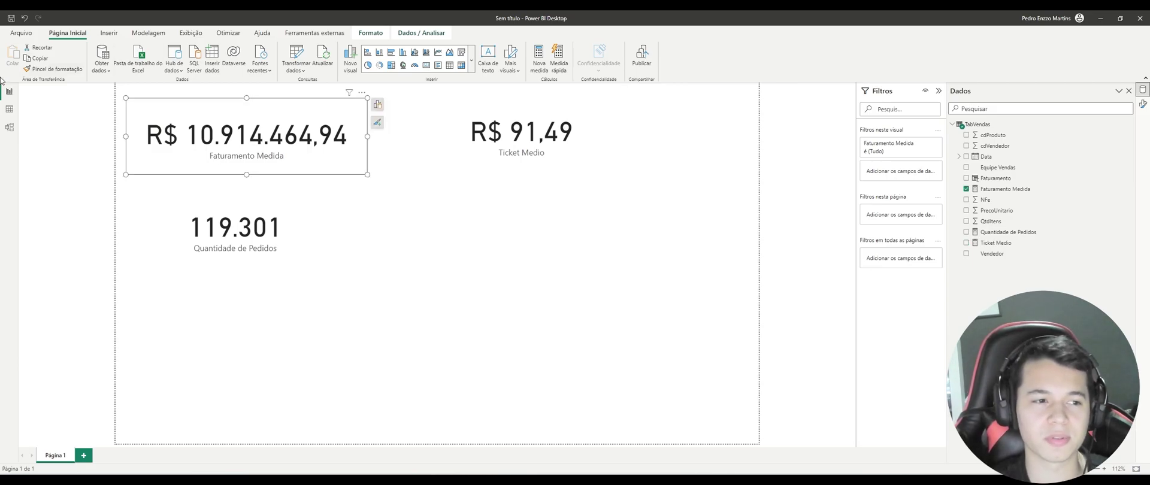
- Check the distinct values of the Equipe Vendas column in the TabVendas data view and return to the report
{"action": "left_click", "coordinate": [9, 109]}
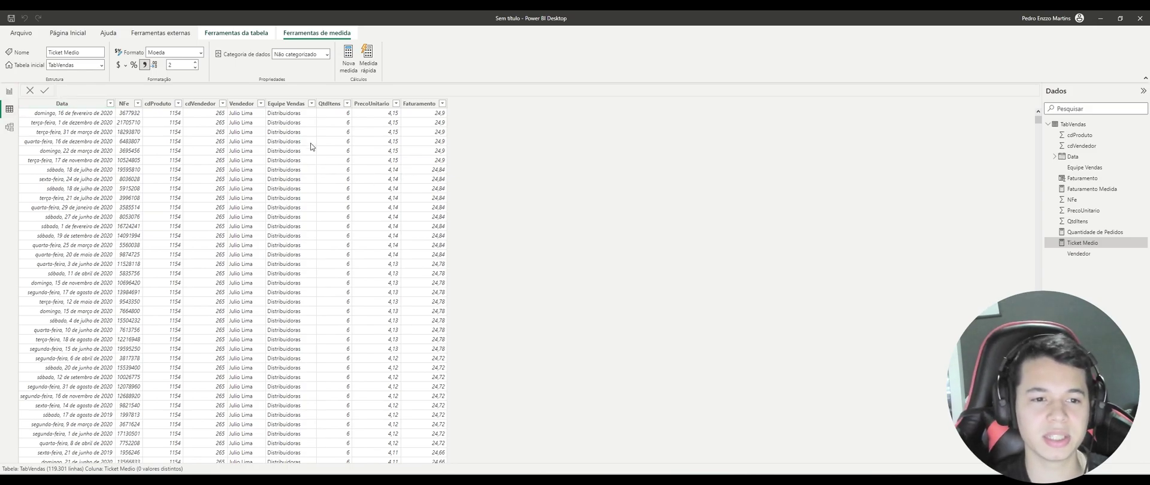
{"action": "left_click", "coordinate": [304, 106]}
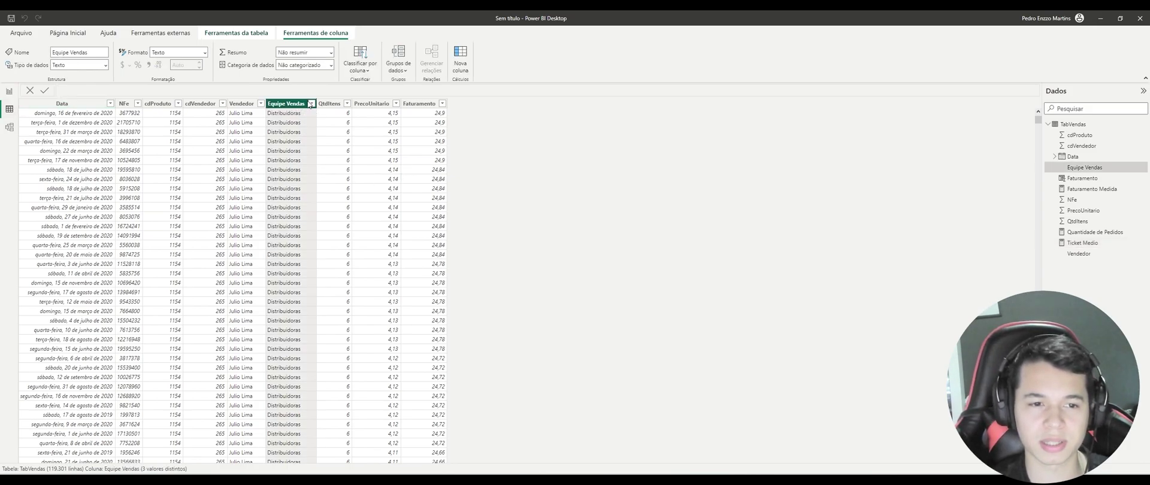
{"action": "left_click", "coordinate": [311, 104]}
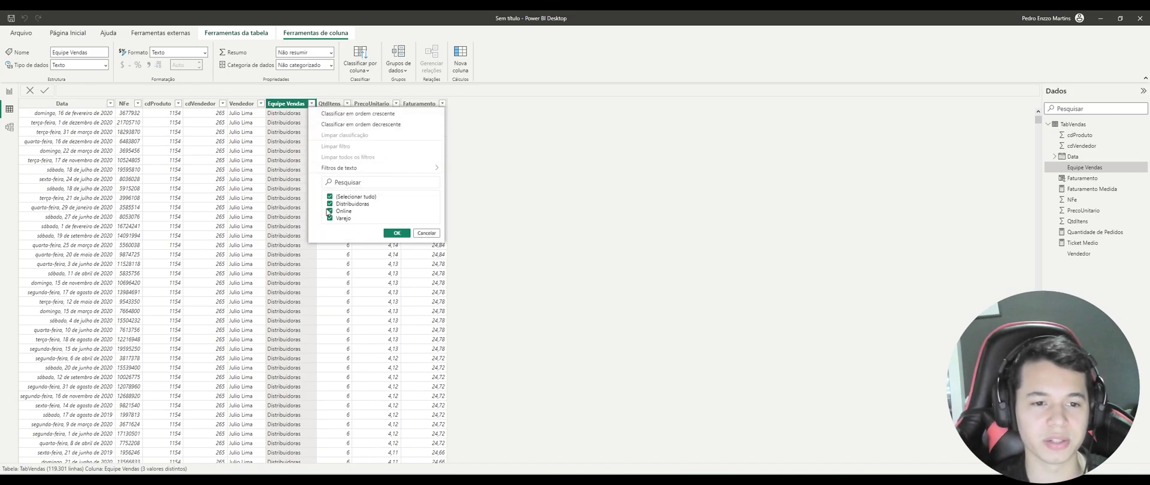
{"action": "left_click", "coordinate": [9, 93]}
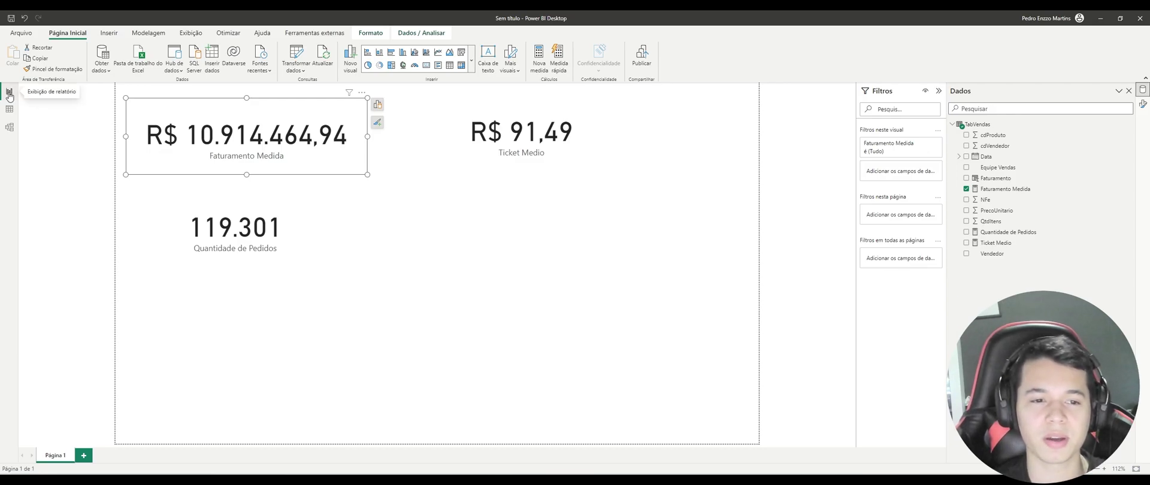
- Create a new measure in TabVendas named Faturamento Distribuidoras and start a new line for its formula
{"action": "left_click", "coordinate": [460, 265]}
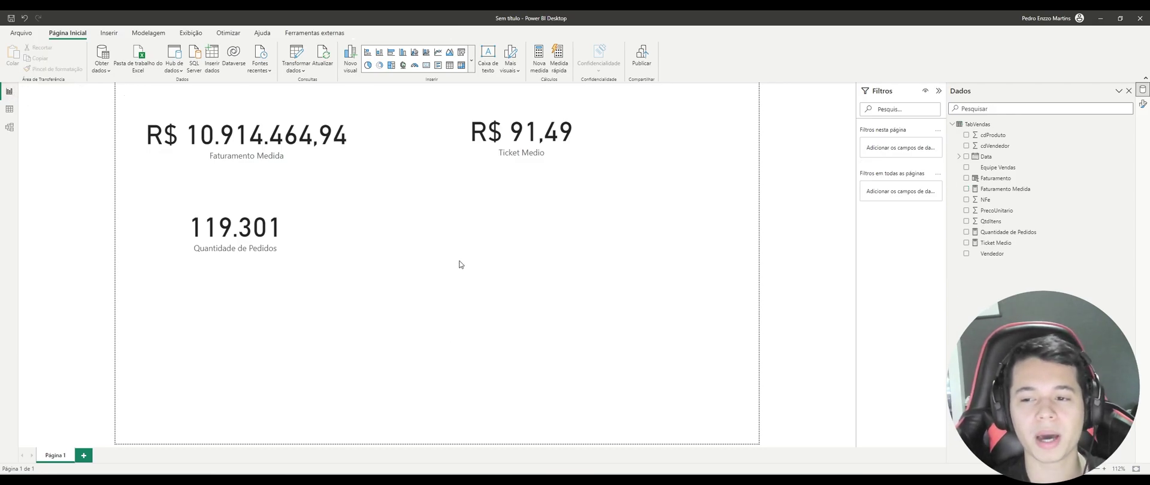
{"action": "right_click", "coordinate": [996, 125]}
{"action": "left_click", "coordinate": [1024, 131]}
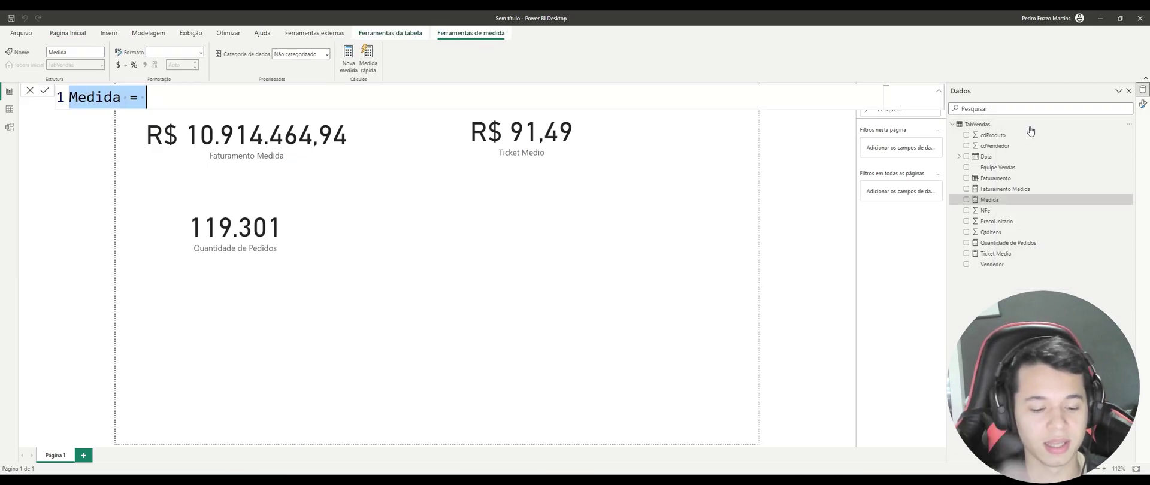
{"action": "type", "text": "Faturamento Distribuidoras ="}
{"action": "key", "text": "shift+Return"}
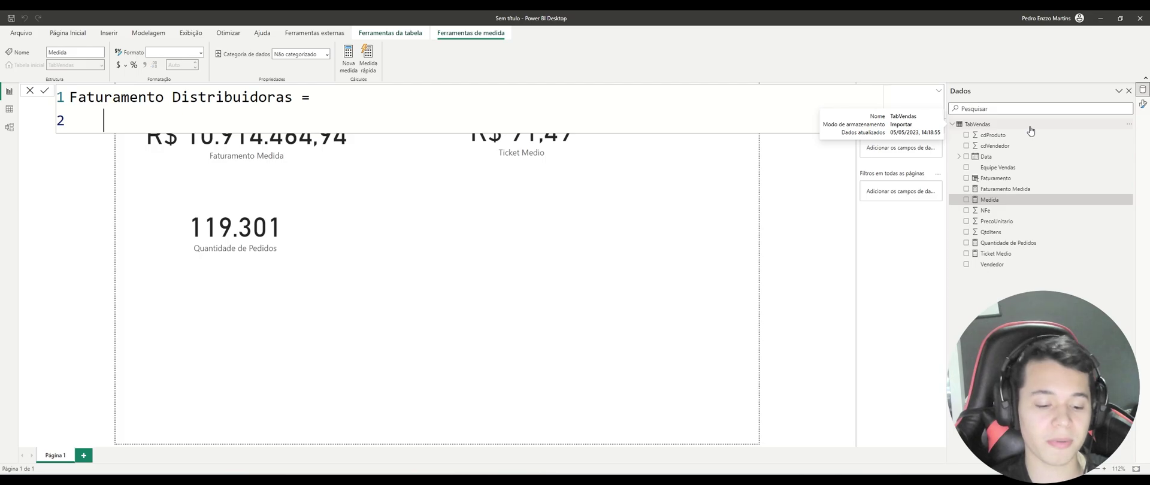
- Begin the formula with a CALCULATE function that takes [Faturamento Medida] as its expression on an indented line
{"action": "type", "text": "CALCULATE("}
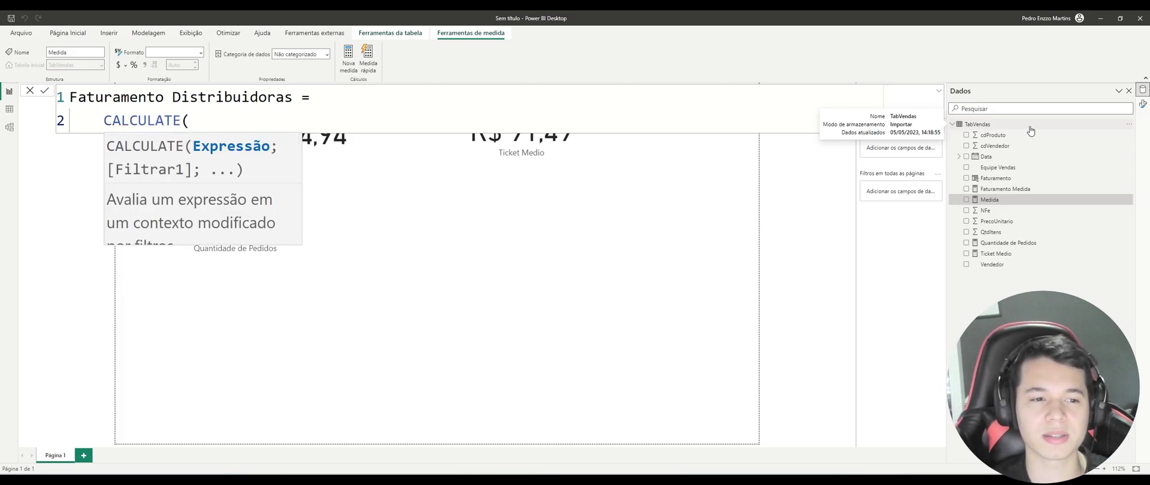
{"action": "key", "text": "shift+Return"}
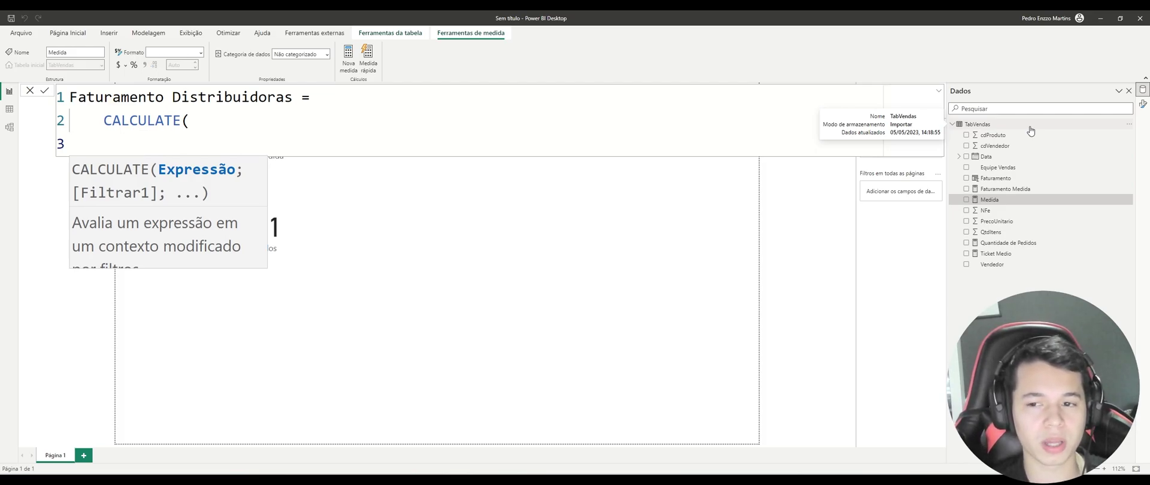
{"action": "type", "text": "Fatu"}
{"action": "key", "text": "Tab"}
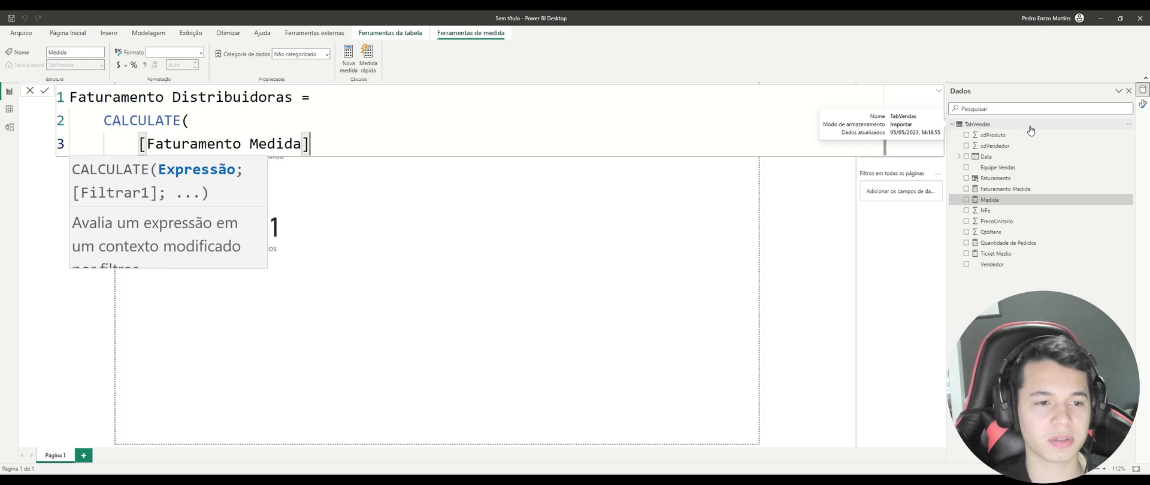
{"action": "type", "text": ";"}
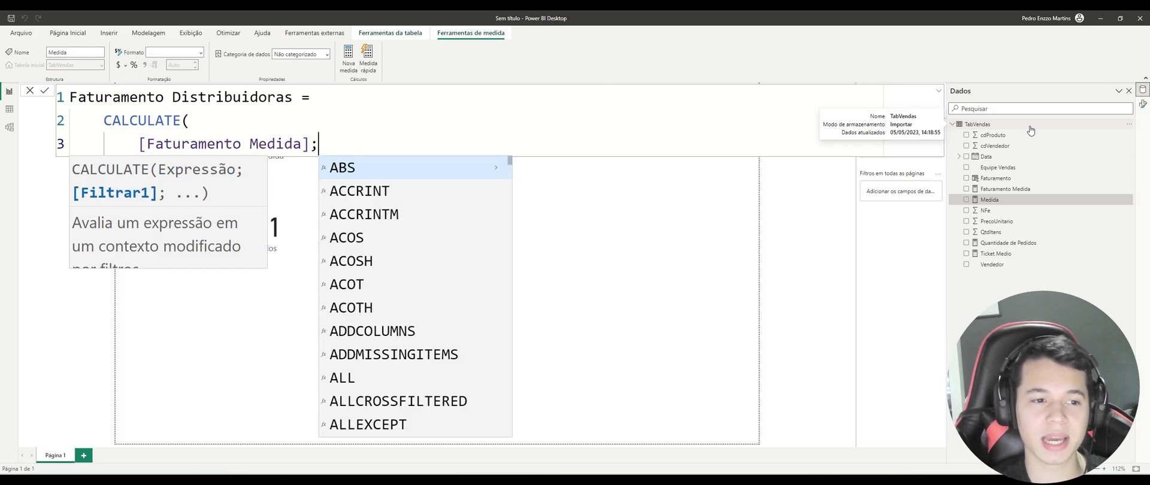
{"action": "key", "text": "shift+Return"}
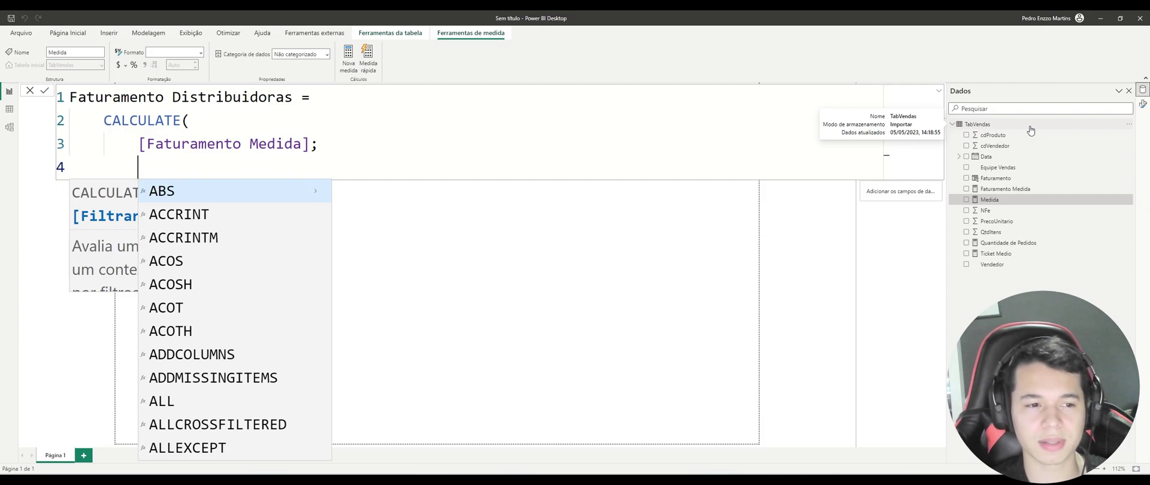
- Add the filter condition TabVendas[Equipe Vendas] = "Distribuidoras" as the second argument of CALCULATE
{"action": "type", "text": "tab"}
{"action": "key", "text": "Down"}
{"action": "key", "text": "Down"}
{"action": "key", "text": "Down"}
{"action": "key", "text": "Down"}
{"action": "key", "text": "Tab"}
{"action": "type", "text": "= \"d"}
{"action": "key", "text": "BackSpace"}
{"action": "type", "text": "D"}
{"action": "key", "text": "Caps_Lock"}
{"action": "type", "text": "istri"}
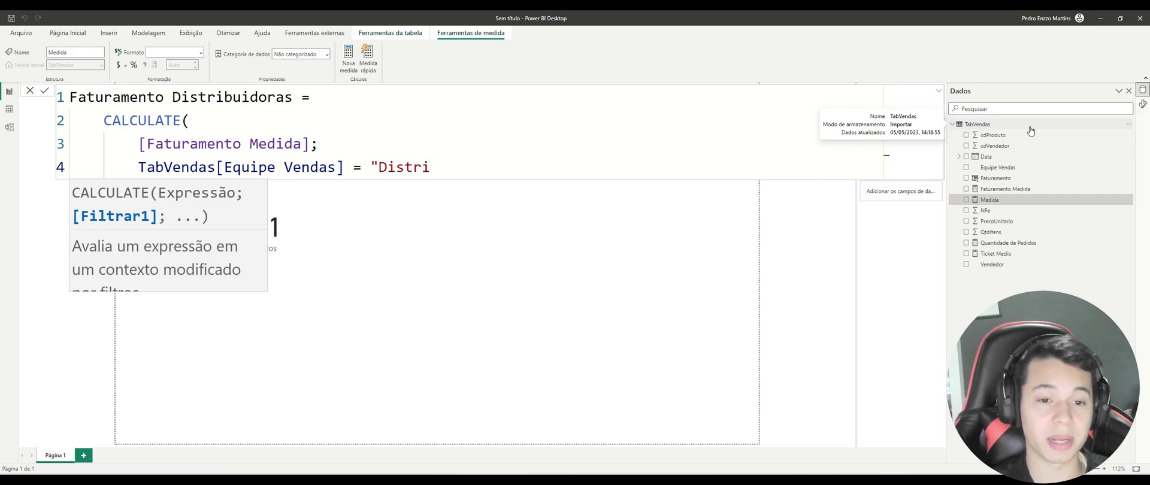
{"action": "type", "text": "buidoras\""}
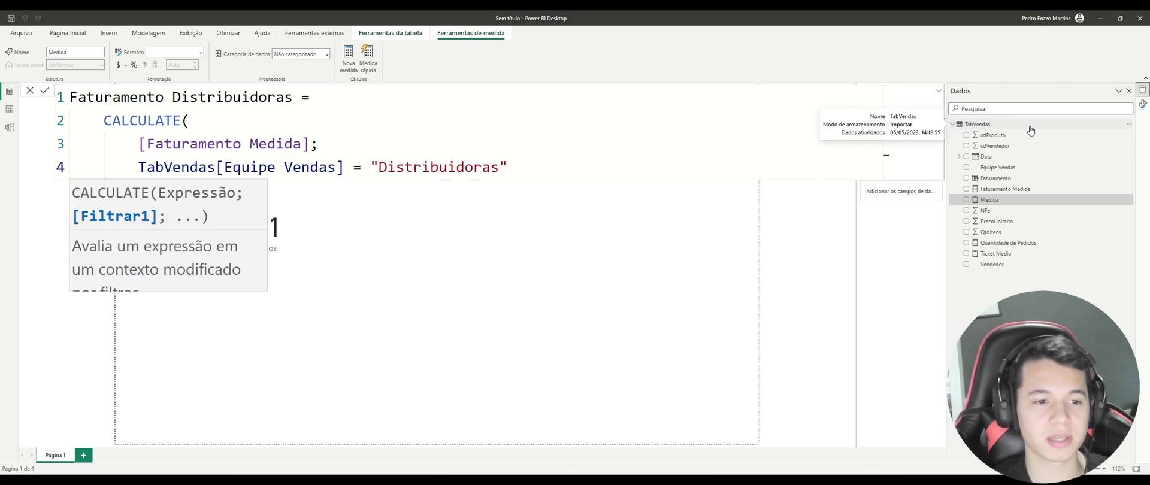
- Close the CALCULATE function on its own line, commit the Faturamento Distribuidoras measure and leave the formula
{"action": "key", "text": "shift+Return"}
{"action": "type", "text": ")"}
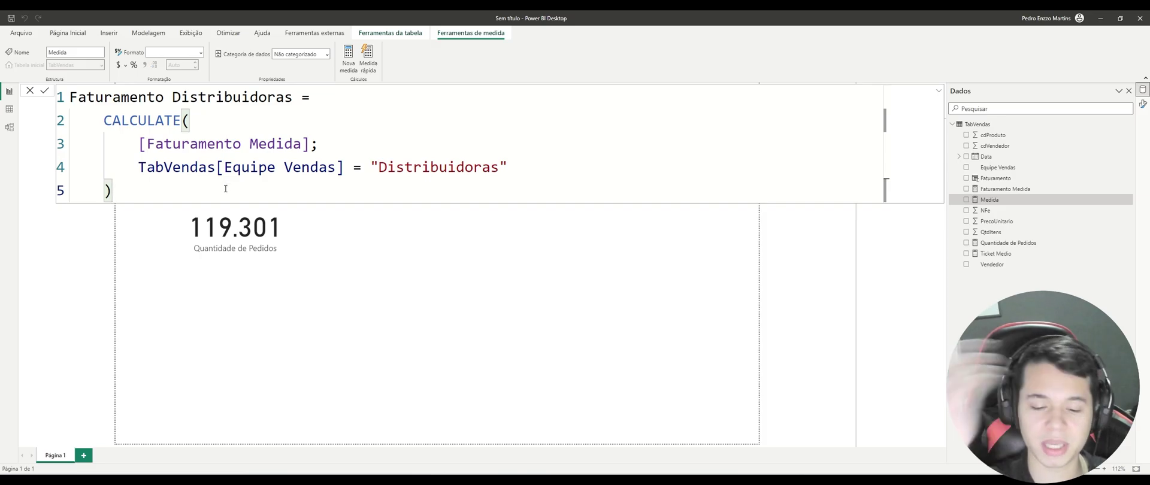
{"action": "key", "text": "Return"}
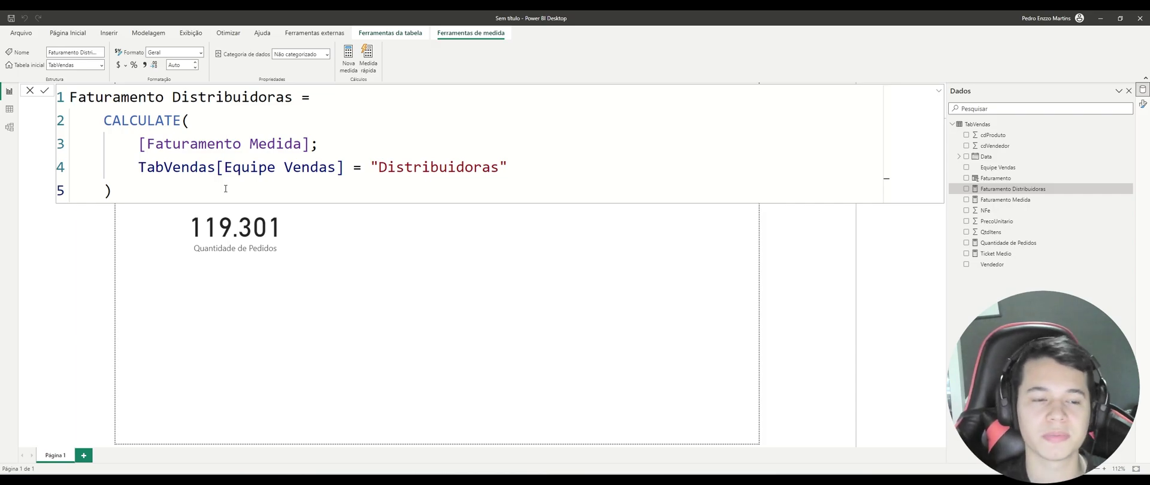
{"action": "left_click", "coordinate": [225, 189]}
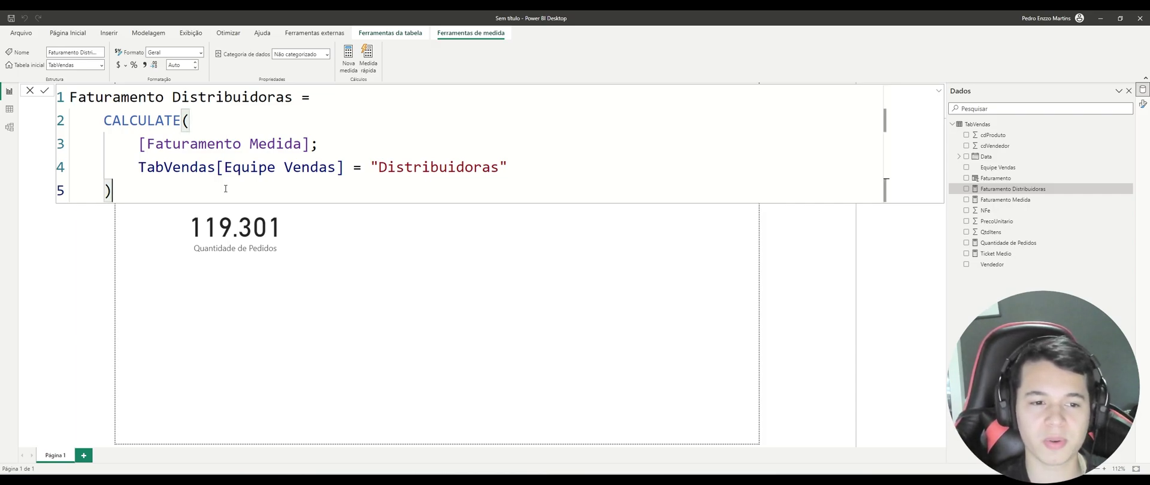
{"action": "left_click", "coordinate": [537, 358]}
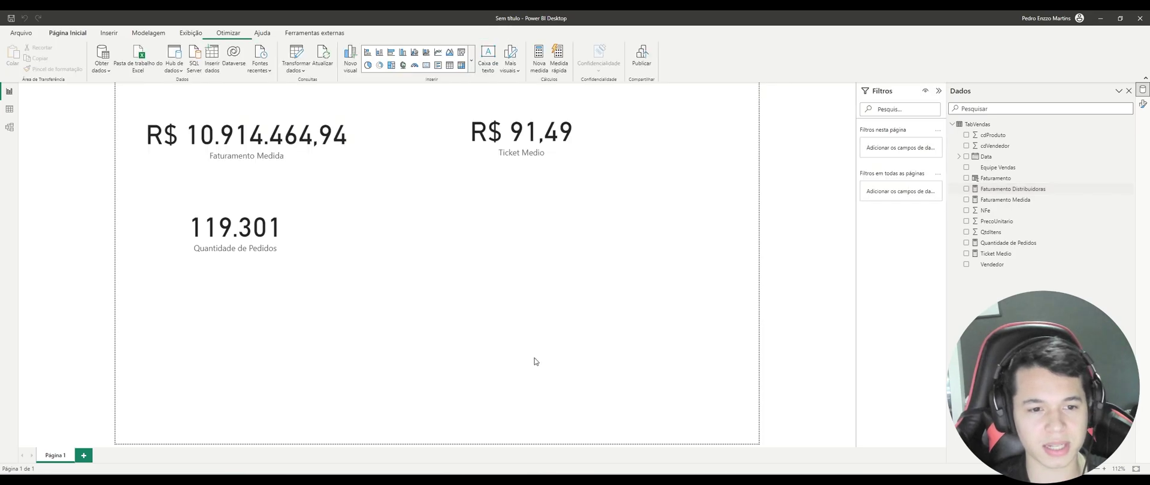
- Duplicate the Faturamento Medida card and place the copy below the Quantidade de Pedidos card
{"action": "left_click", "coordinate": [285, 152]}
{"action": "key", "text": "ctrl+c"}
{"action": "key", "text": "ctrl+v"}
{"action": "left_click_drag", "start_coordinate": [295, 144], "coordinate": [295, 338]}
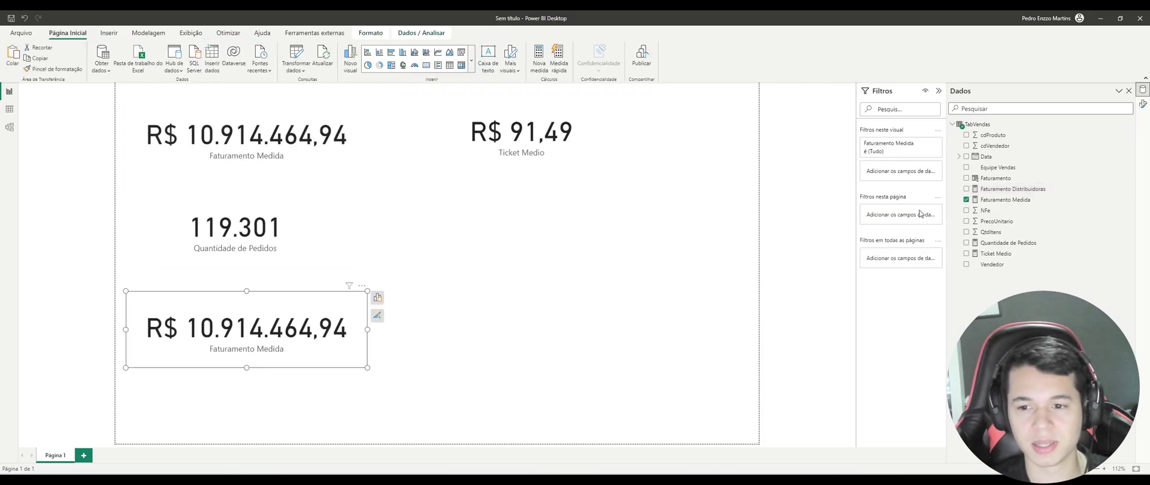
- Replace the copied card's Faturamento Medida field with the Faturamento Distribuidoras measure
{"action": "left_click", "coordinate": [378, 297]}
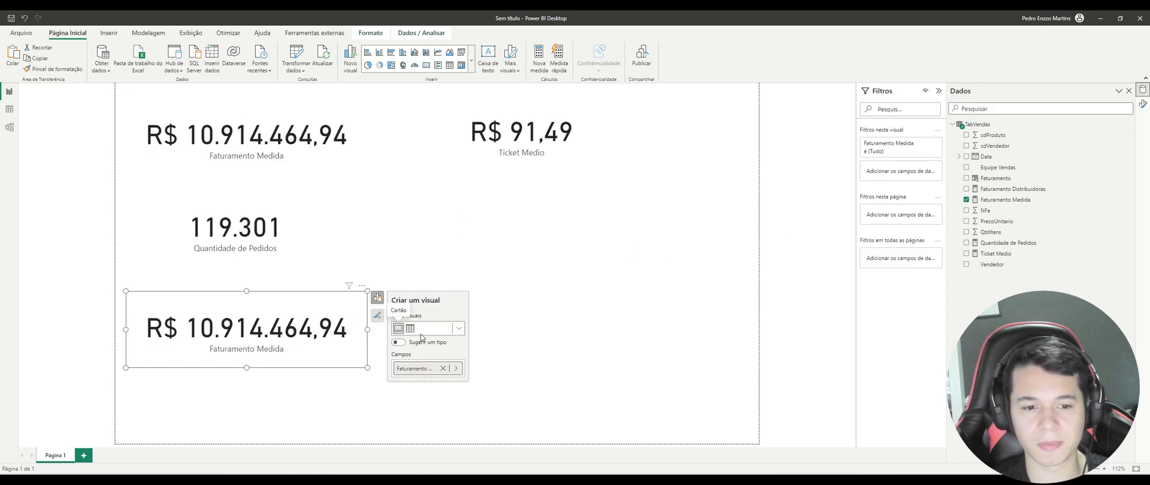
{"action": "left_click", "coordinate": [447, 369]}
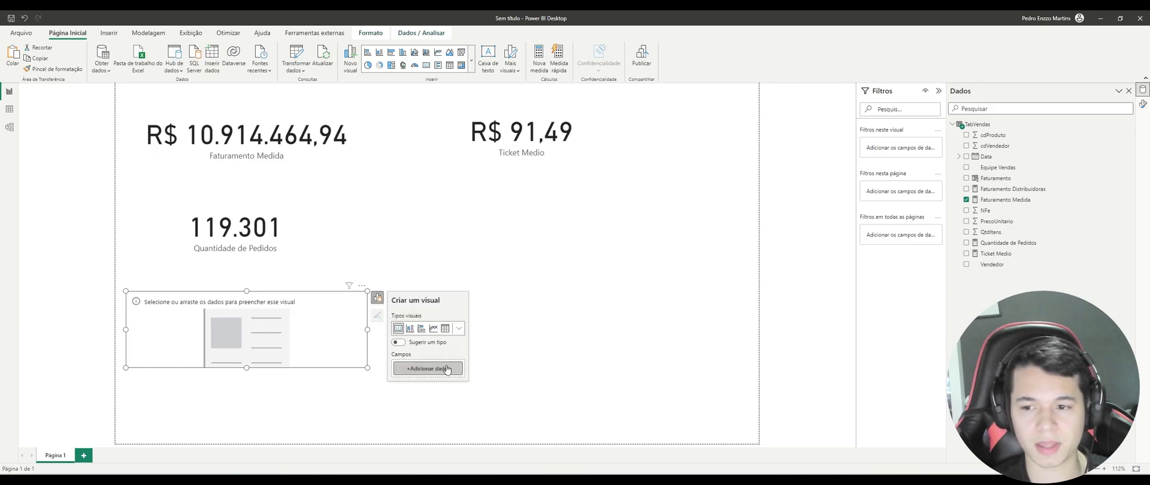
{"action": "left_click", "coordinate": [967, 189]}
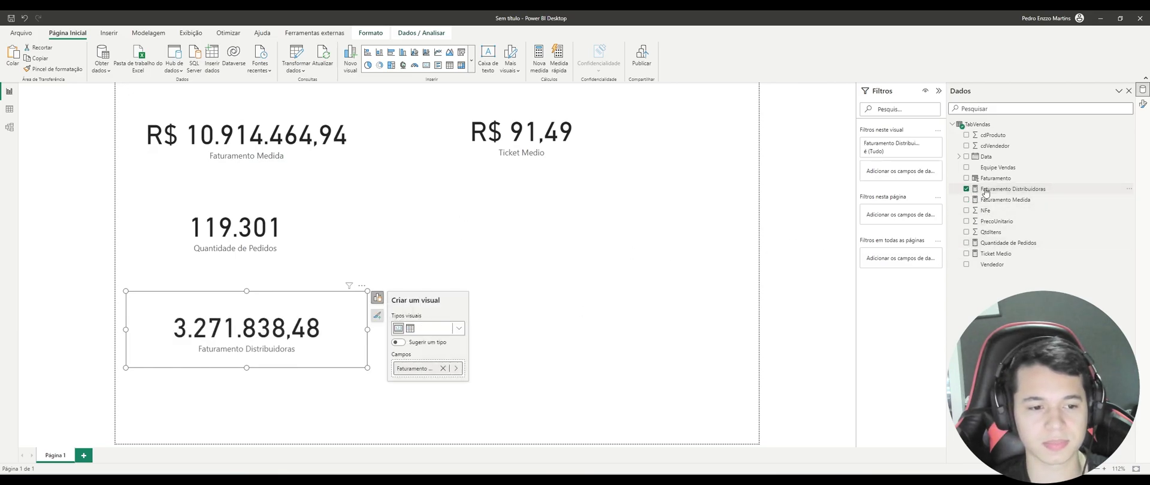
- Format the Faturamento Distribuidoras measure as currency with the R$ Português (Brasil) symbol
{"action": "left_click", "coordinate": [995, 189]}
{"action": "left_click", "coordinate": [126, 65]}
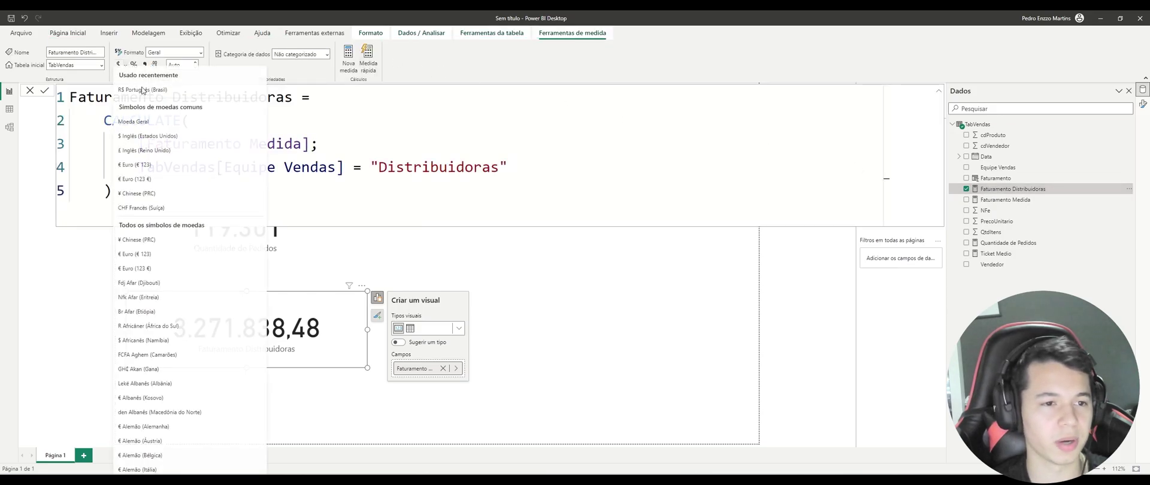
{"action": "left_click", "coordinate": [143, 95]}
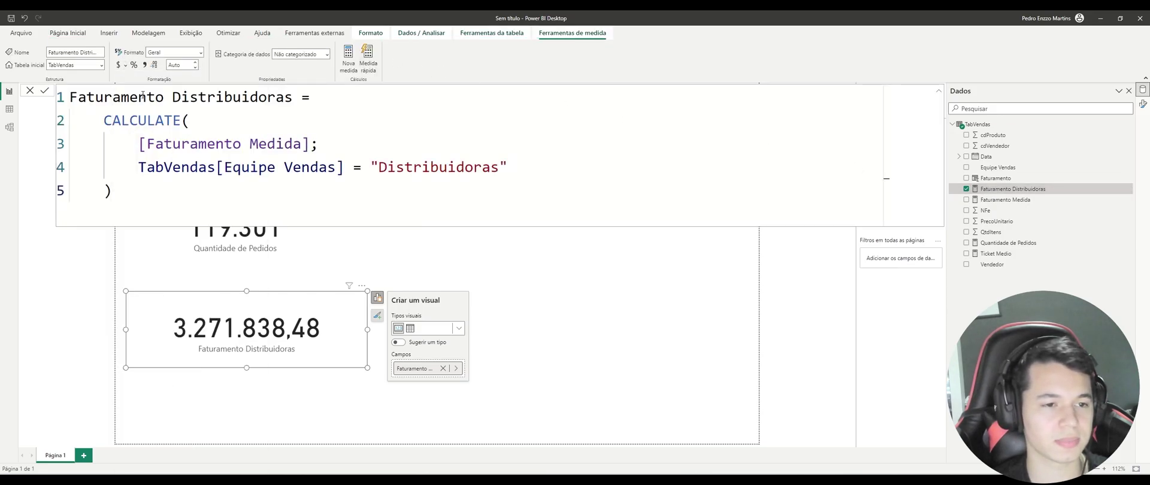
{"action": "left_click", "coordinate": [599, 310]}
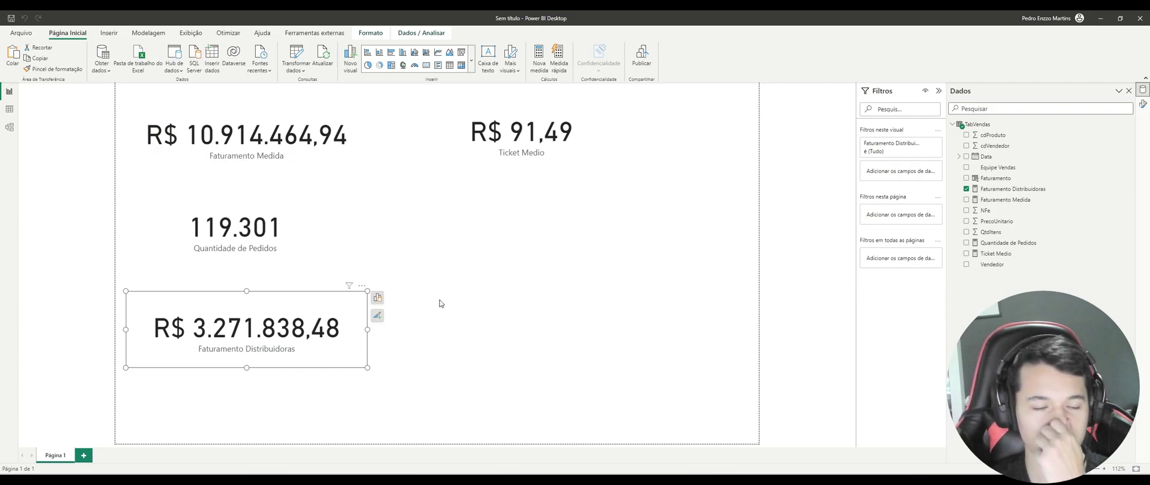
{"action": "left_click", "coordinate": [463, 273]}
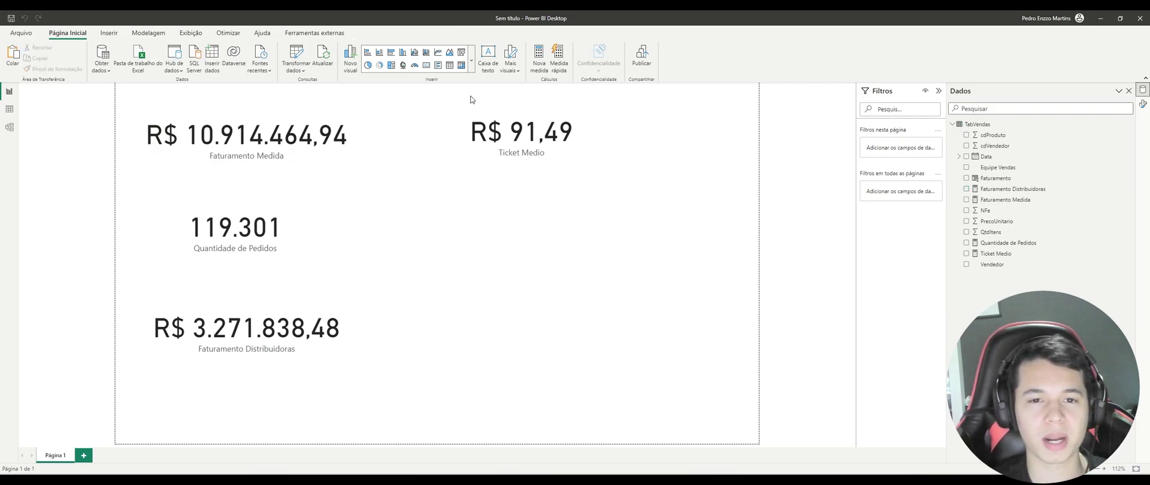
- Insert a widened table visual showing Faturamento Medida by Equipe Vendas and place it below the Ticket Medio card
{"action": "left_click", "coordinate": [449, 65]}
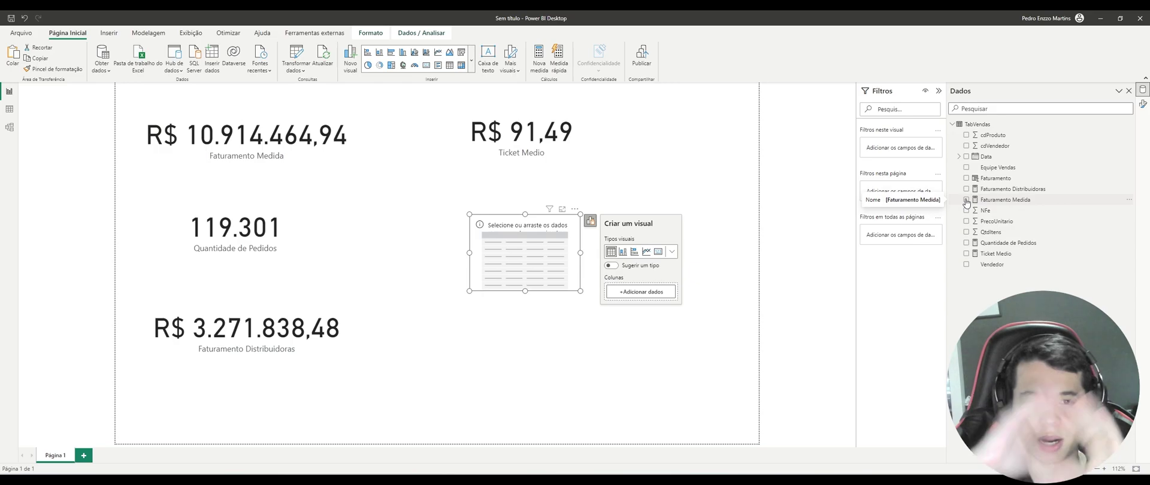
{"action": "left_click", "coordinate": [966, 200]}
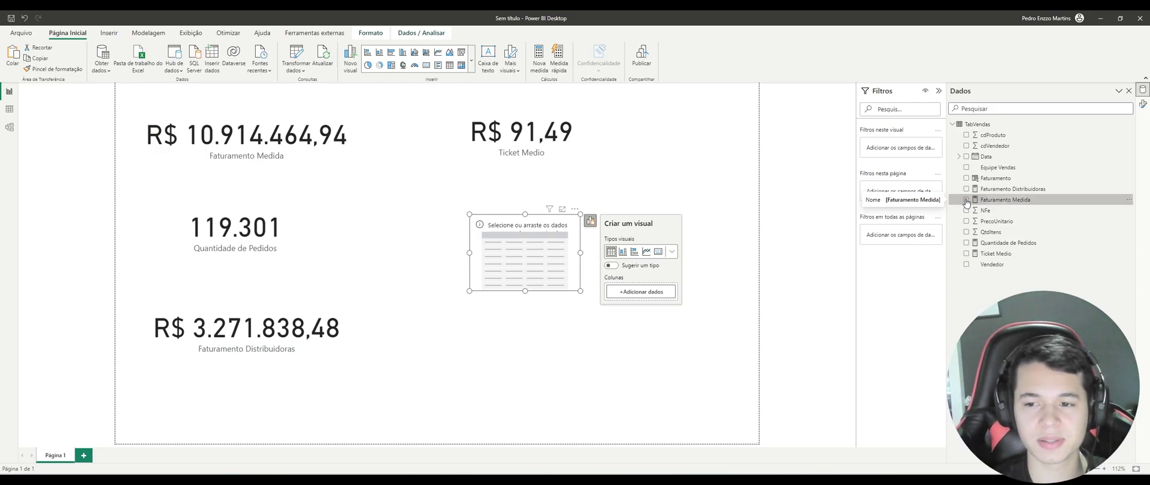
{"action": "left_click_drag", "start_coordinate": [581, 253], "coordinate": [664, 252]}
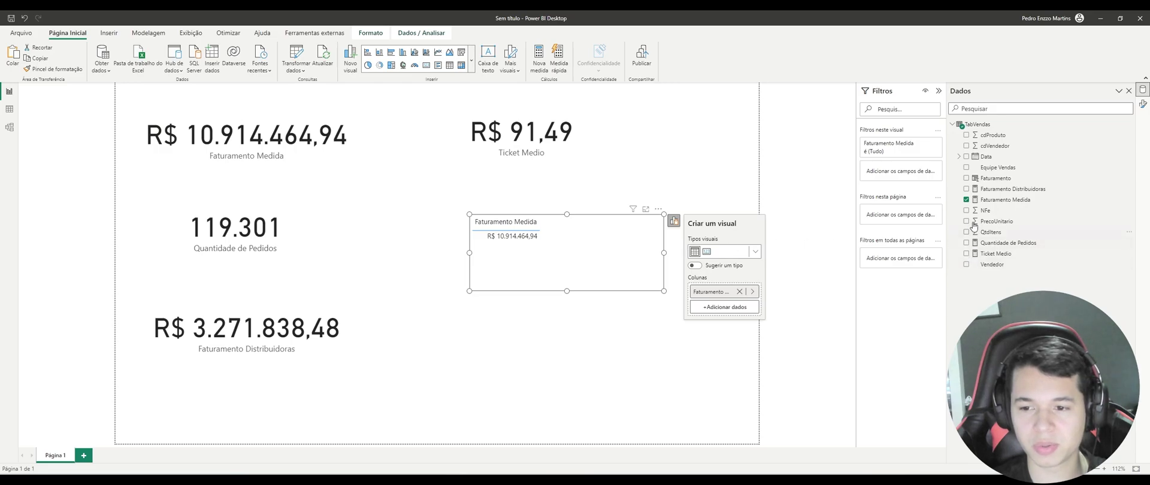
{"action": "left_click", "coordinate": [966, 168]}
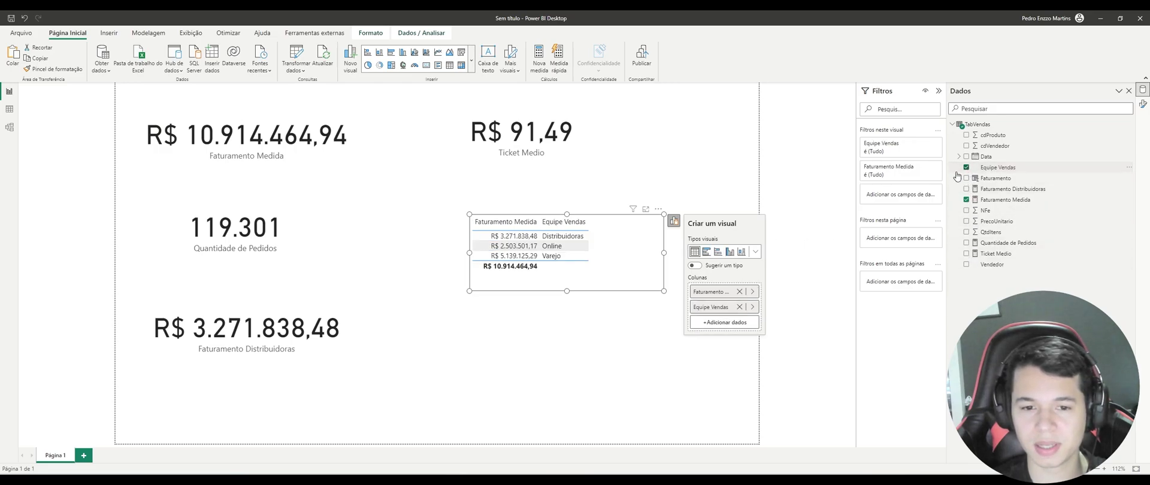
{"action": "left_click_drag", "start_coordinate": [603, 250], "coordinate": [640, 268]}
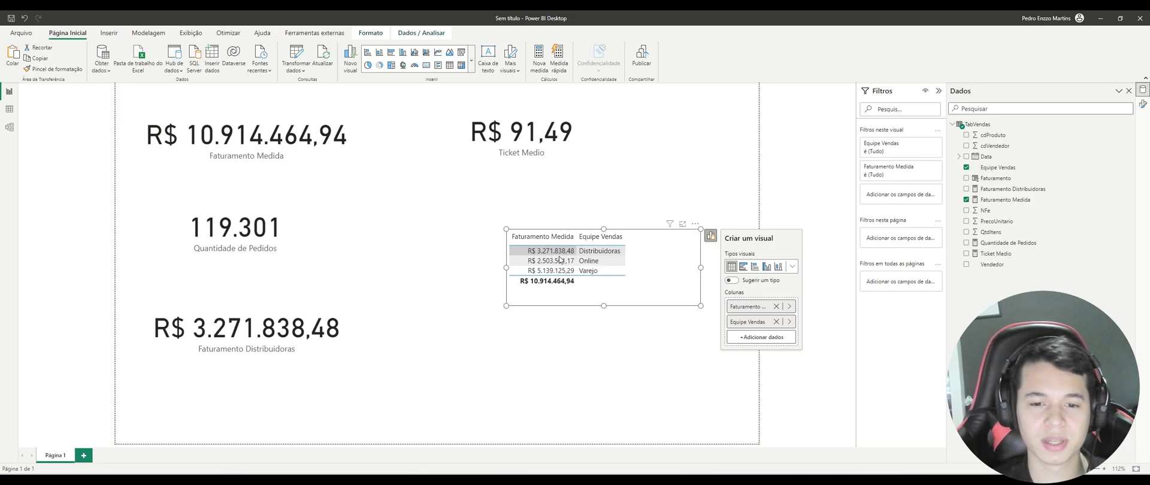
- Select the Faturamento Distribuidoras card and open its measure's formula to review the filter
{"action": "mouse_move", "coordinate": [195, 370]}
{"action": "left_mouse_down"}
{"action": "mouse_move", "coordinate": [226, 351]}
{"action": "mouse_move", "coordinate": [191, 369]}
{"action": "left_mouse_up"}
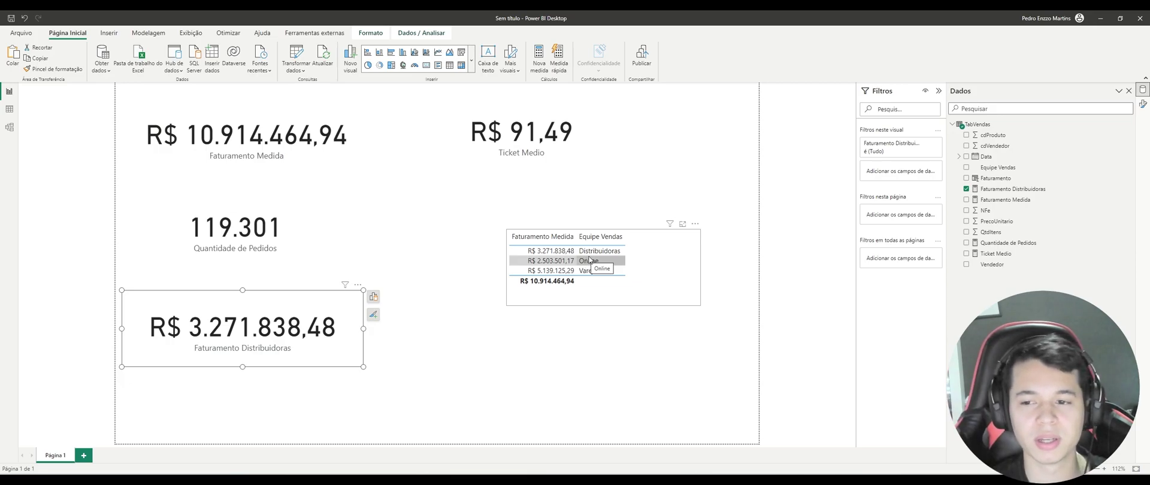
{"action": "left_click", "coordinate": [1012, 189]}
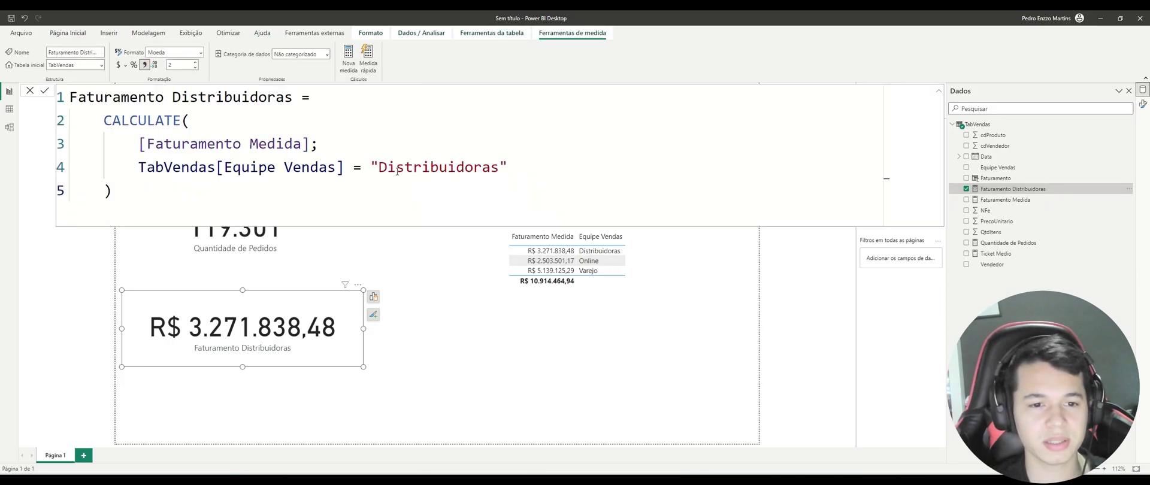
- Change the Equipe Vendas filter in the Faturamento Distribuidoras measure to "Online"
{"action": "left_click_drag", "start_coordinate": [380, 168], "coordinate": [500, 168]}
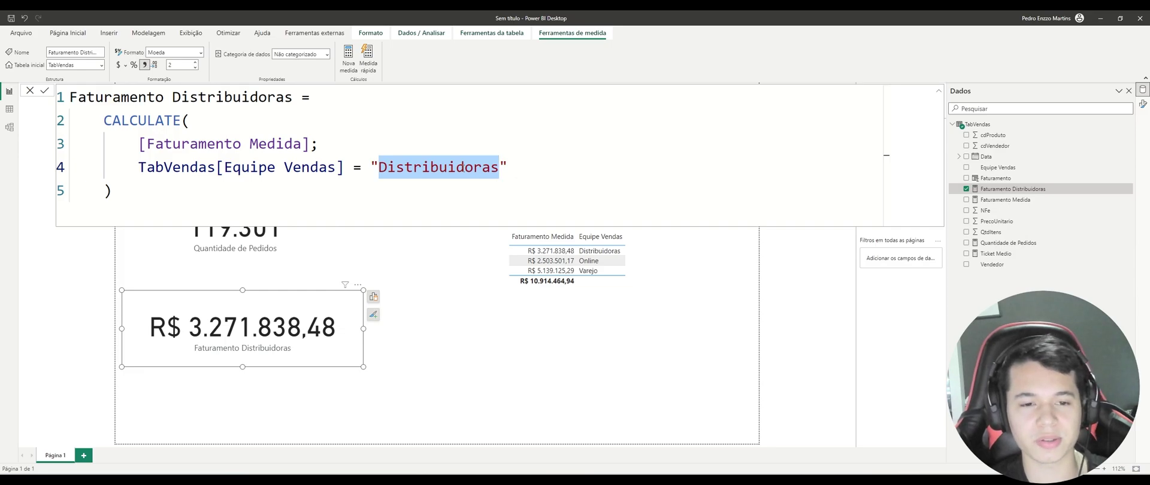
{"action": "type", "text": "Online"}
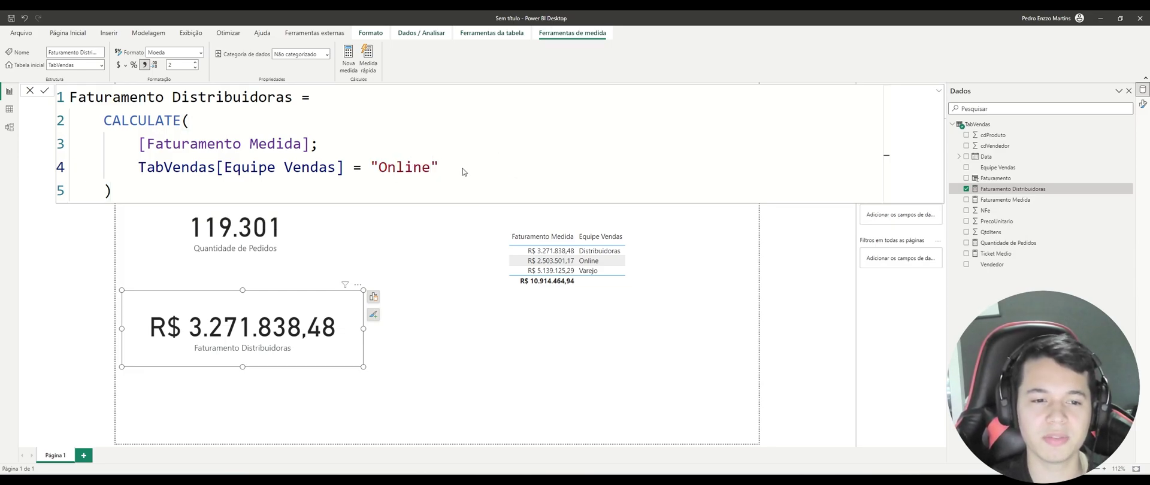
{"action": "key", "text": "Return"}
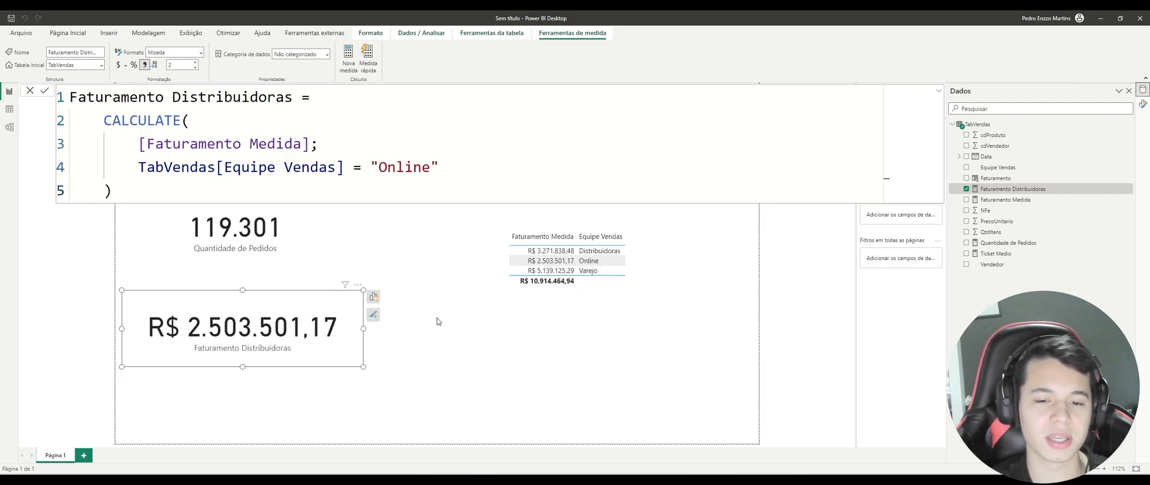
- Realign the Equipe Vendas table beneath the Ticket Medio card and nudge the Ticket Medio and Faturamento Distribuidoras cards slightly
{"action": "left_click_drag", "start_coordinate": [563, 299], "coordinate": [504, 252]}
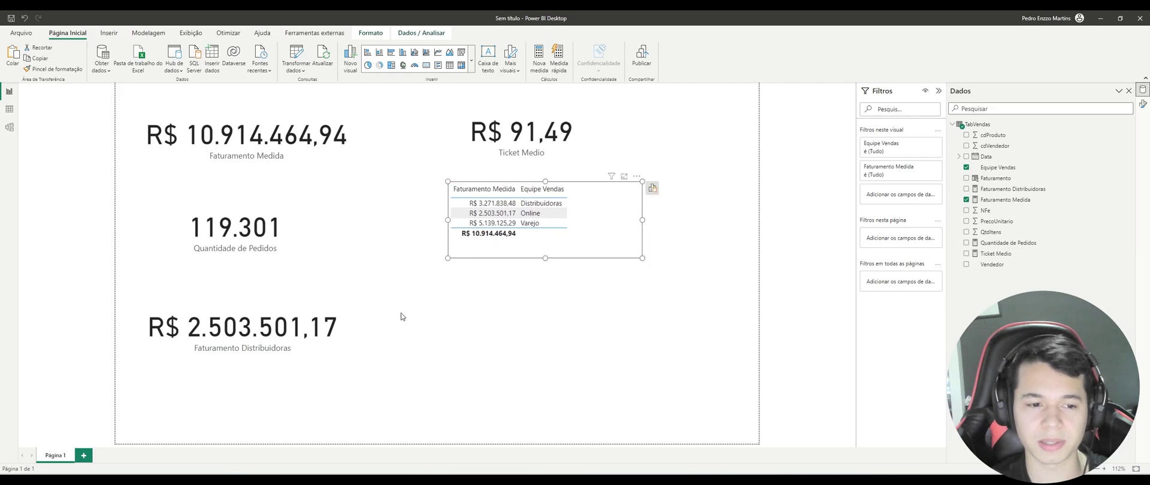
{"action": "left_click", "coordinate": [327, 339]}
{"action": "left_click", "coordinate": [395, 337]}
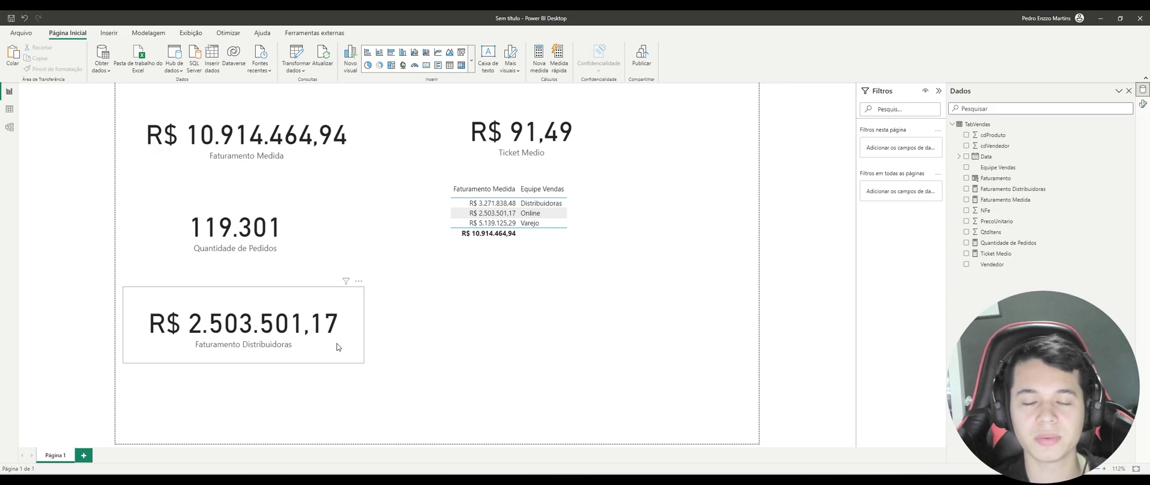
{"action": "left_click_drag", "start_coordinate": [533, 146], "coordinate": [546, 146]}
{"action": "left_click_drag", "start_coordinate": [596, 254], "coordinate": [615, 246]}
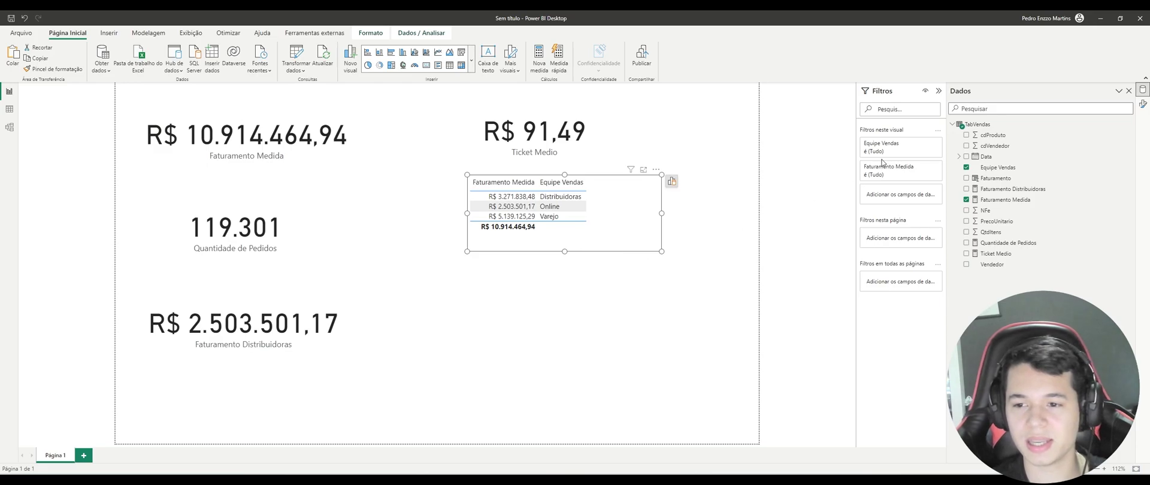
- Create a new measure in TabVendas named Quantidade de Pedidos Acima do Ticket Medio
{"action": "right_click", "coordinate": [980, 127]}
{"action": "left_click", "coordinate": [1006, 133]}
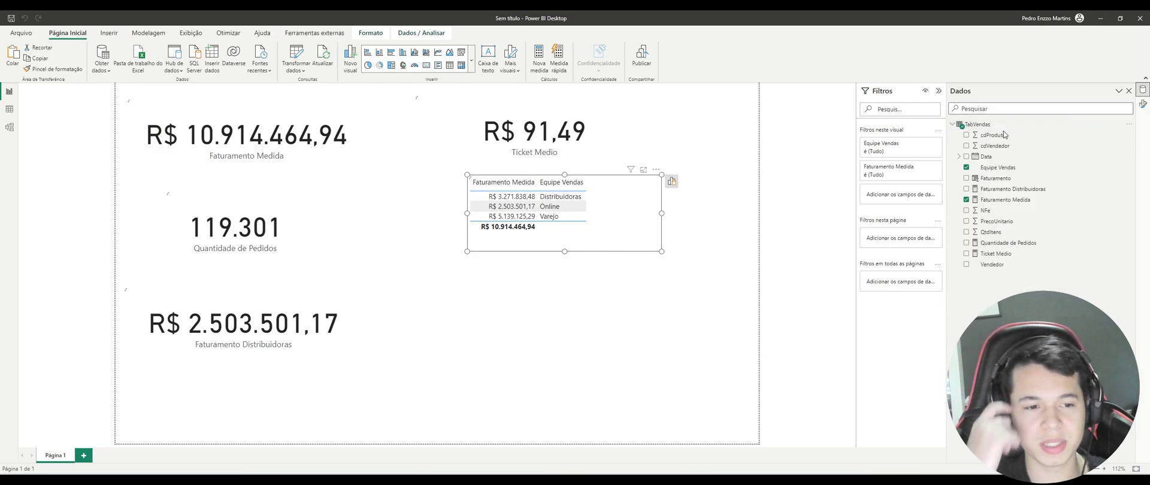
{"action": "key", "text": "Caps_Lock"}
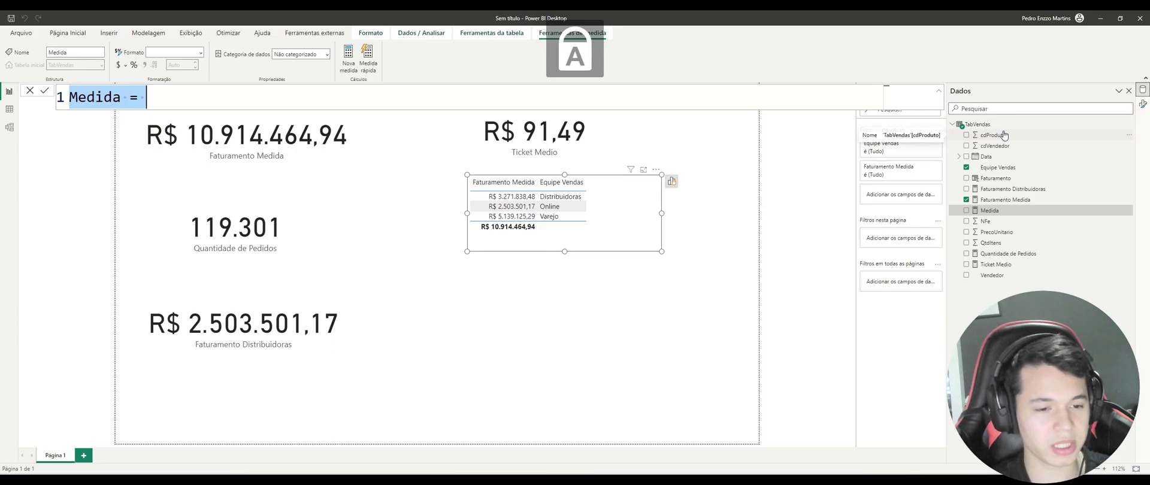
{"action": "type", "text": "Quantidade de "}
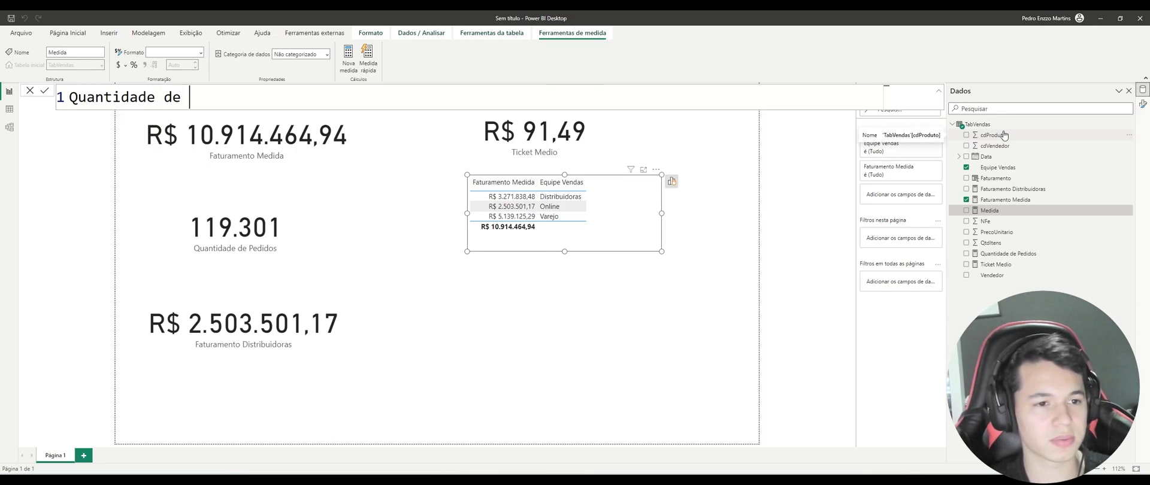
{"action": "type", "text": "PS"}
{"action": "key", "text": "Caps_Lock"}
{"action": "key", "text": "BackSpace"}
{"action": "type", "text": "ediso"}
{"action": "key", "text": "BackSpace"}
{"action": "key", "text": "BackSpace"}
{"action": "type", "text": "dos Acima d"}
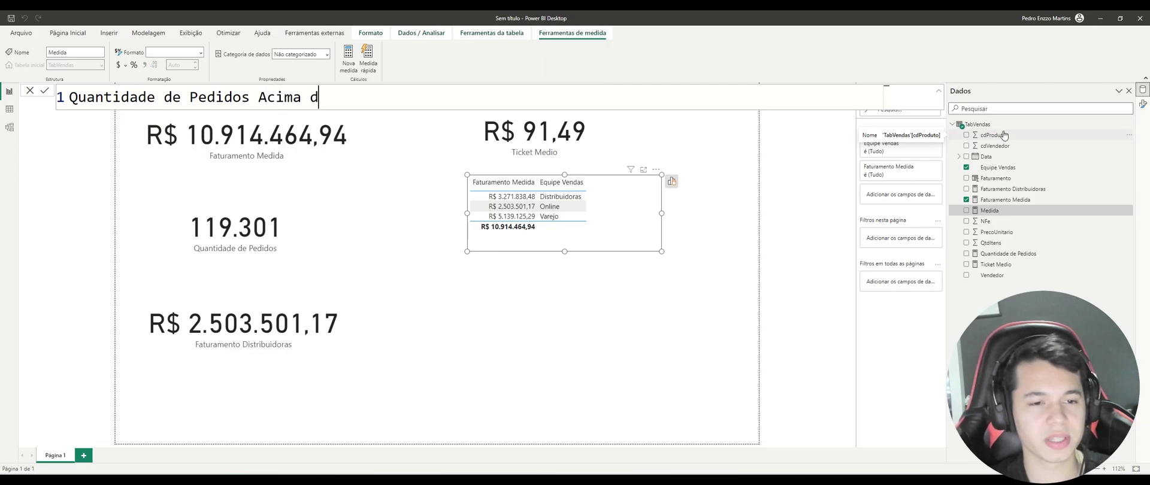
{"action": "type", "text": "o Ticket"}
{"action": "key", "text": "Caps_Lock"}
{"action": "type", "text": "M"}
{"action": "key", "text": "Caps_Lock"}
{"action": "type", "text": "edio ="}
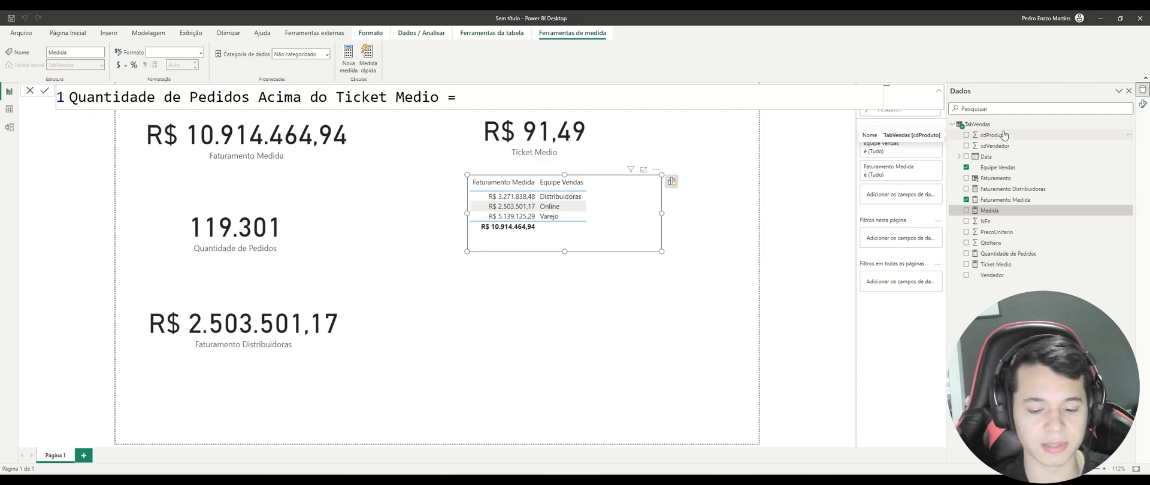
- Begin the measure's formula with a CALCULATE function that takes [Quantidade de Pedidos] as its expression
{"action": "key", "text": "shift+Return"}
{"action": "key", "text": "Caps_Lock"}
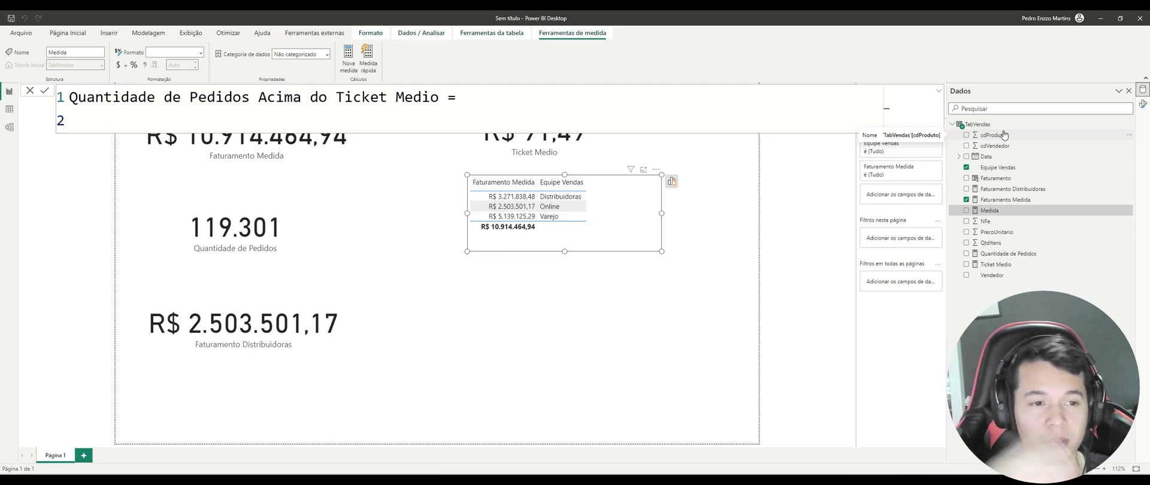
{"action": "type", "text": "CAL"}
{"action": "key", "text": "Tab"}
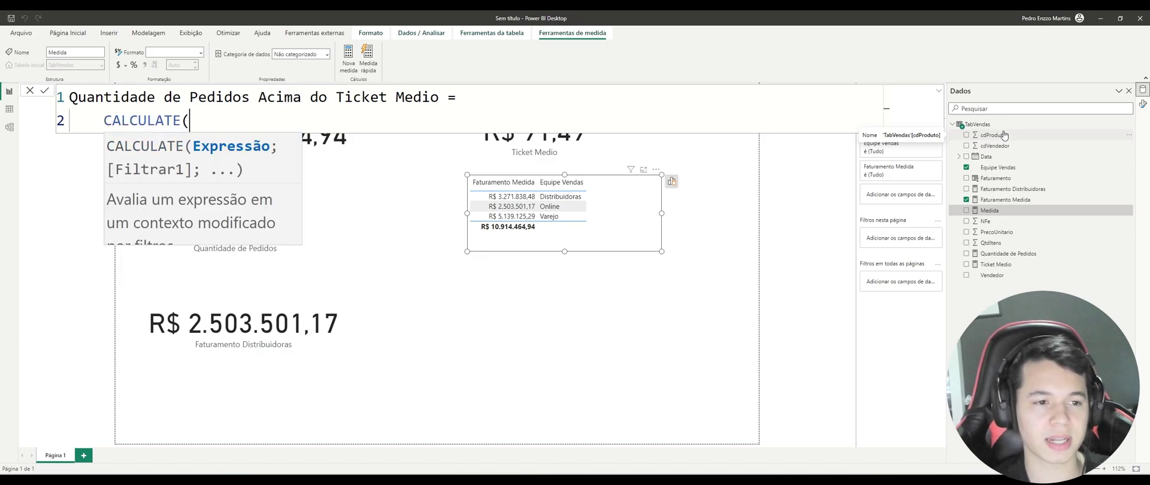
{"action": "key", "text": "shift+Return"}
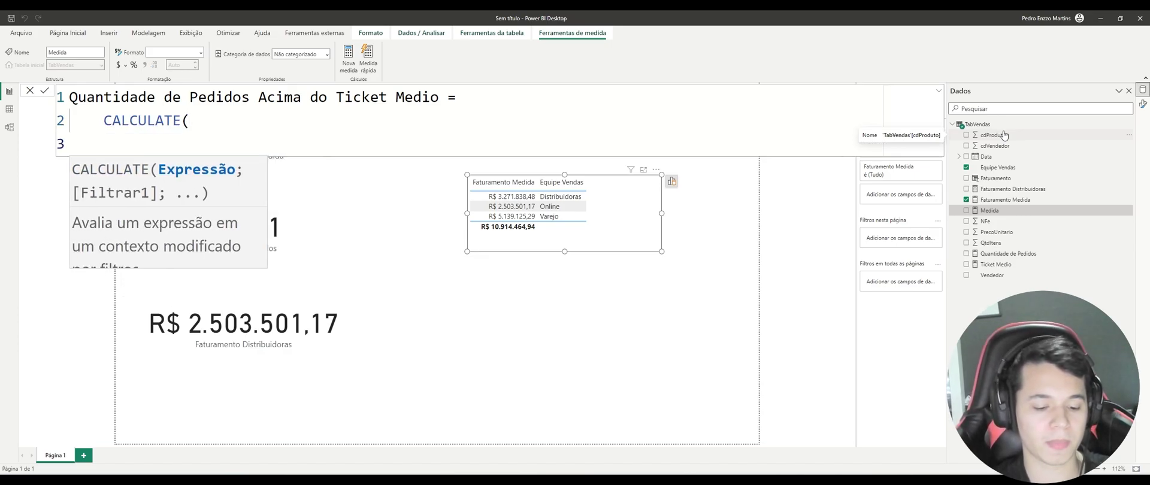
{"action": "type", "text": "QU"}
{"action": "key", "text": "BackSpace"}
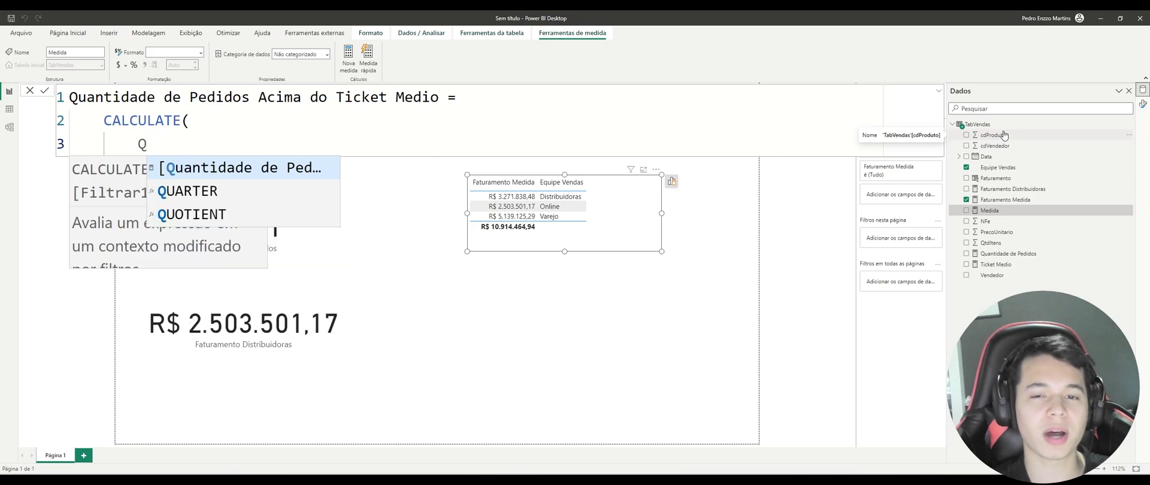
{"action": "key", "text": "BackSpace"}
{"action": "type", "text": "Quan"}
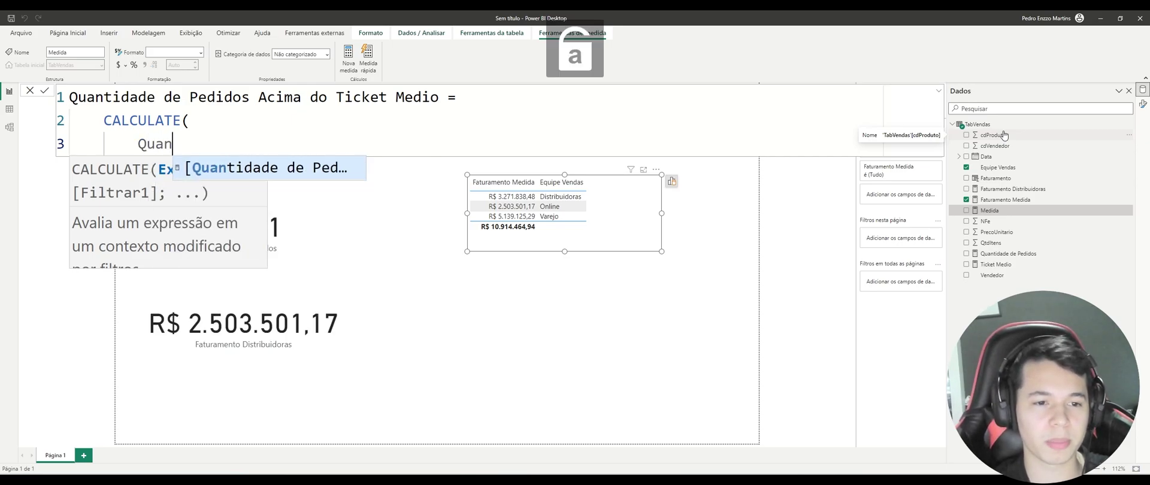
{"action": "key", "text": "Tab"}
{"action": "type", "text": ";"}
{"action": "key", "text": "shift+Return"}
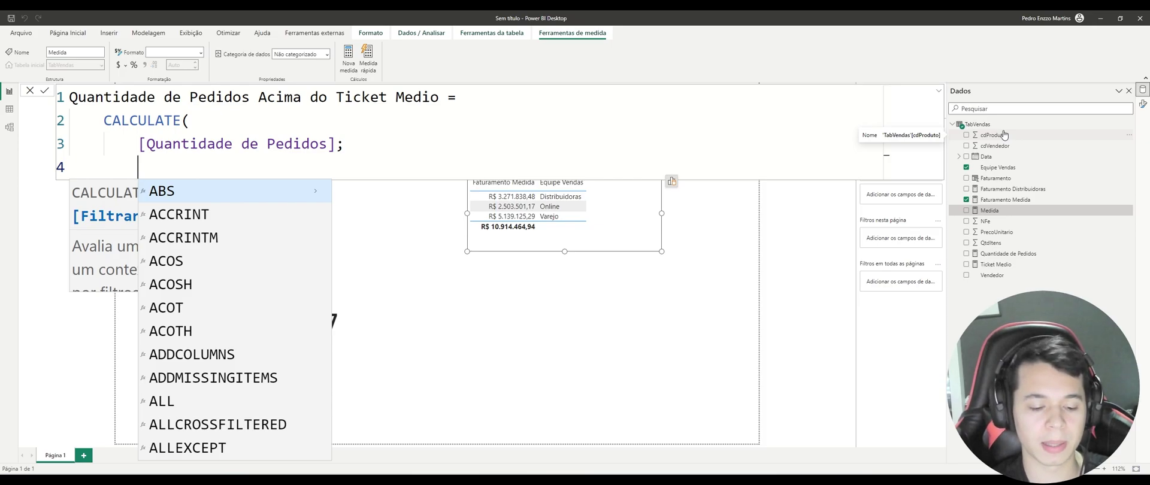
- Add the filter TabVendas[Faturamento] > [Ticket Medio], close the CALCULATE function and commit the measure
{"action": "type", "text": "fAT"}
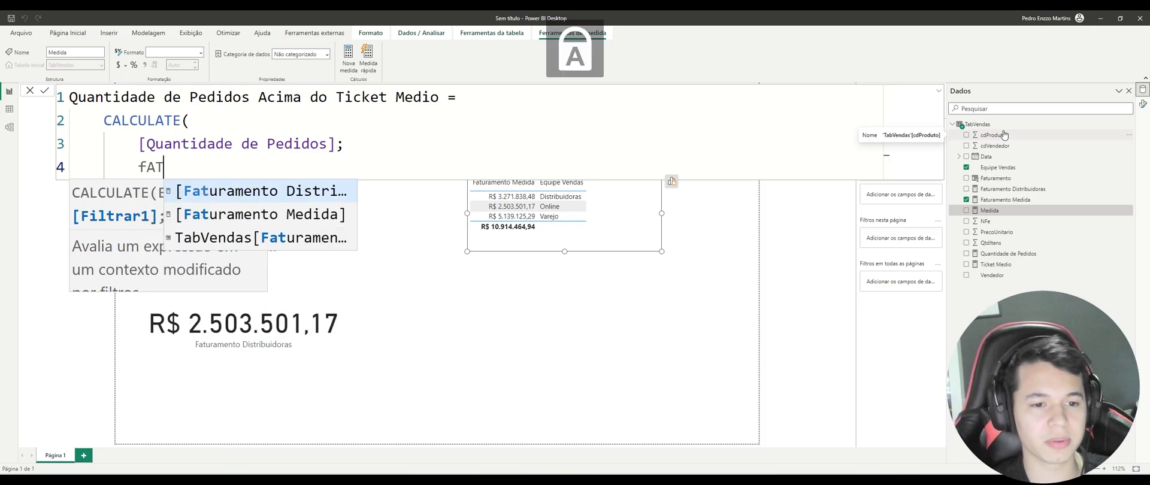
{"action": "key", "text": "Down"}
{"action": "key", "text": "Down"}
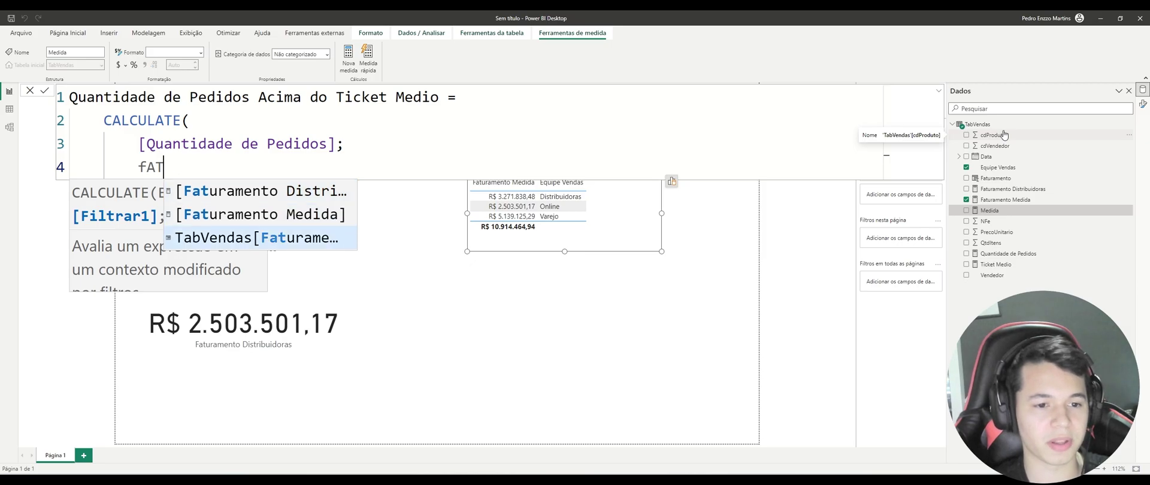
{"action": "key", "text": "Tab"}
{"action": "type", "text": "> TICKE"}
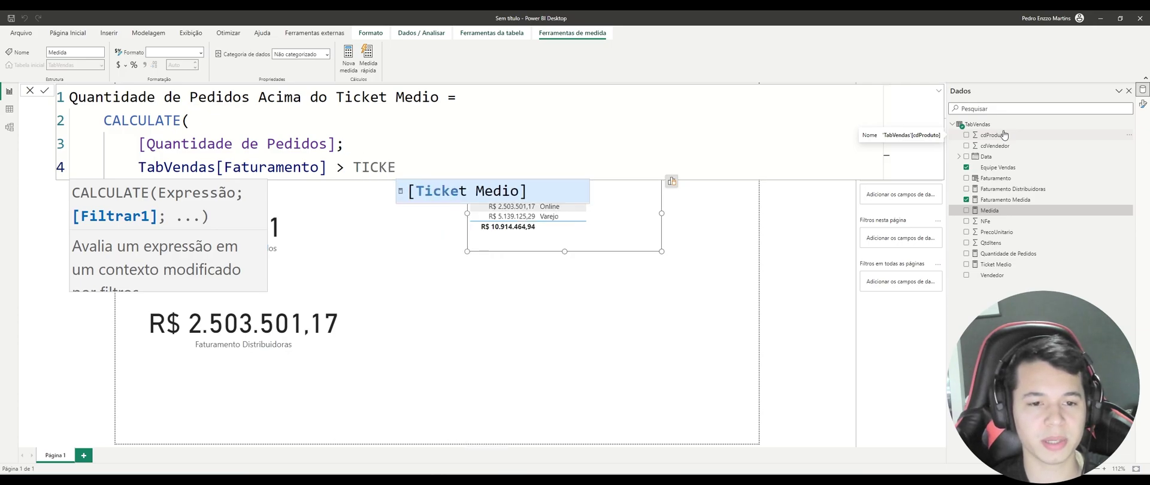
{"action": "key", "text": "Tab"}
{"action": "key", "text": "Return"}
{"action": "type", "text": ")"}
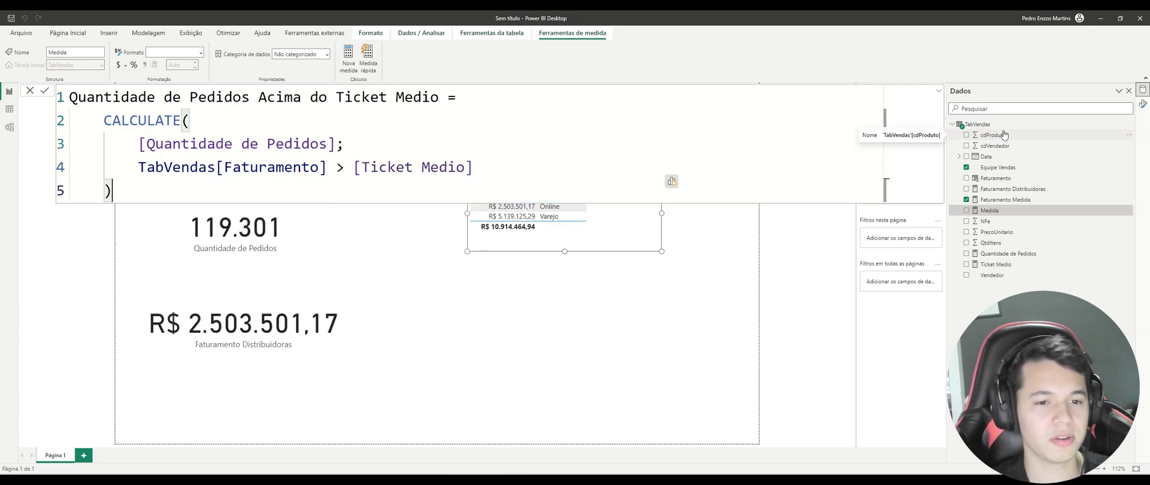
{"action": "key", "text": "Return"}
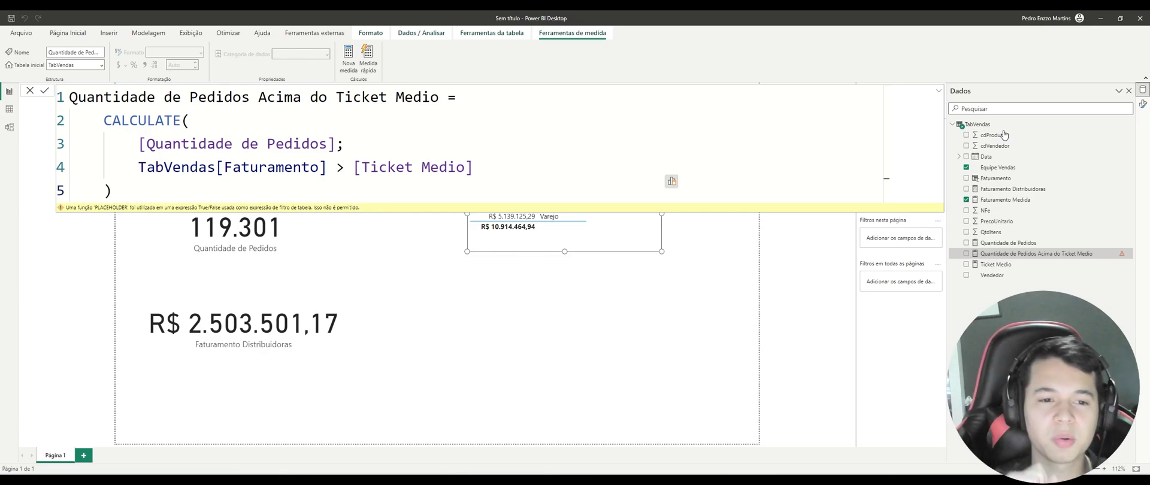
- Replace [Ticket Medio] in the new measure's filter with the fixed value 91,49 and commit the formula
{"action": "left_click_drag", "start_coordinate": [486, 176], "coordinate": [345, 168]}
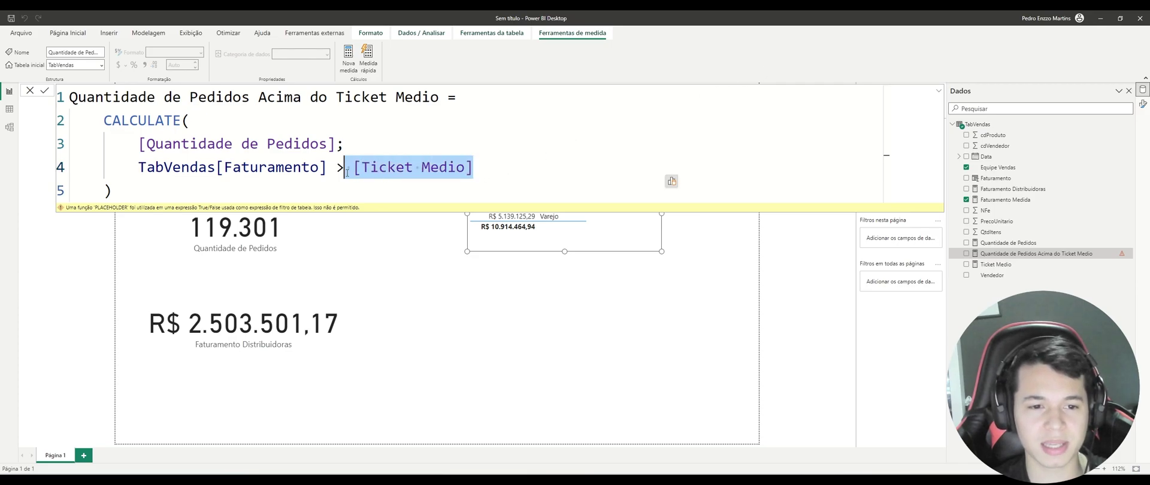
{"action": "left_click", "coordinate": [498, 323]}
{"action": "left_click", "coordinate": [1030, 254]}
{"action": "left_click_drag", "start_coordinate": [481, 173], "coordinate": [353, 172]}
{"action": "type", "text": "91,"}
{"action": "key", "text": "BackSpace"}
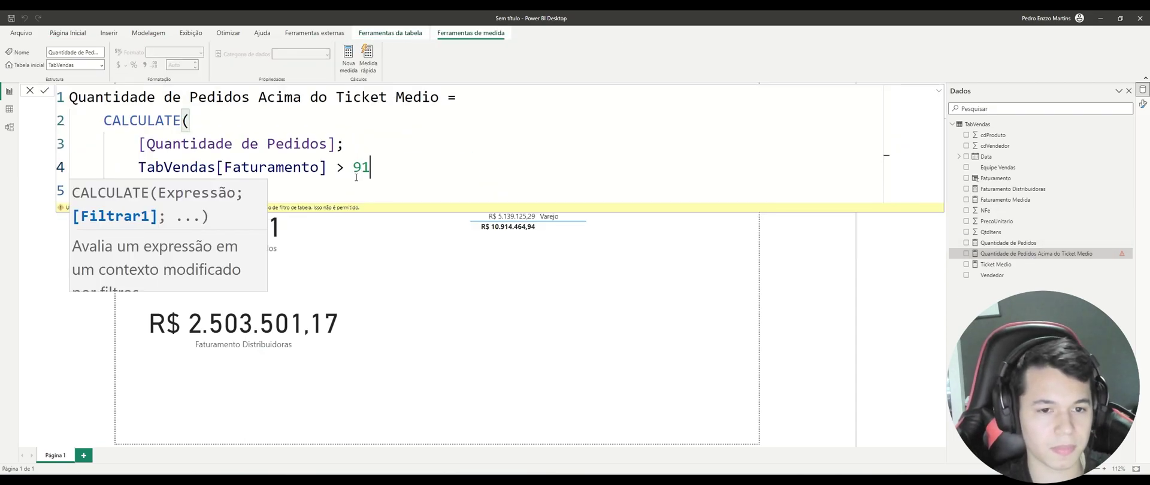
{"action": "type", "text": ".49"}
{"action": "key", "text": "BackSpace"}
{"action": "key", "text": "BackSpace"}
{"action": "key", "text": "BackSpace"}
{"action": "type", "text": ",49"}
{"action": "key", "text": "Return"}
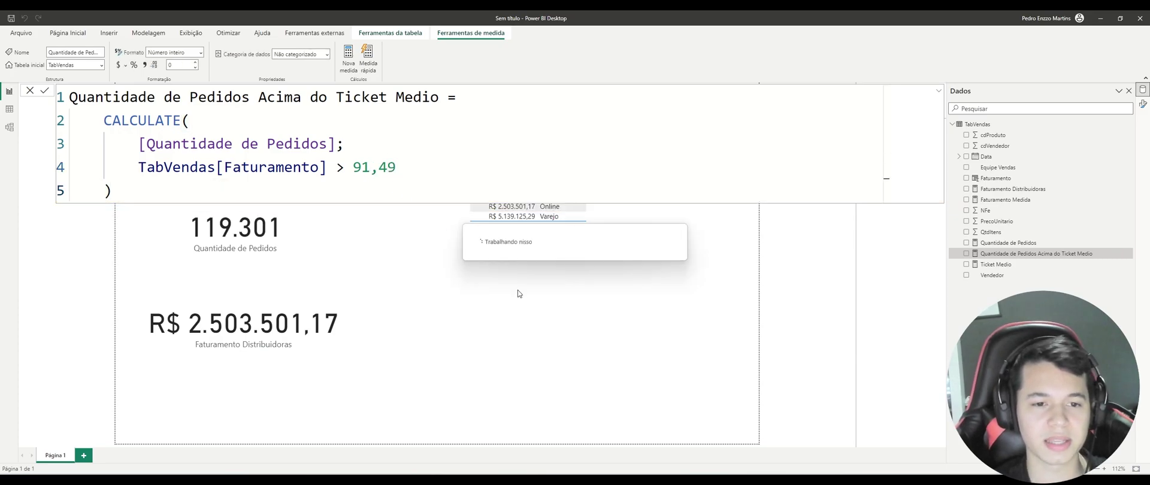
- Copy the Faturamento Medida card below the table and switch the copy's field to Quantidade de Pedidos Acima do Ticket Medio
{"action": "left_click", "coordinate": [526, 306]}
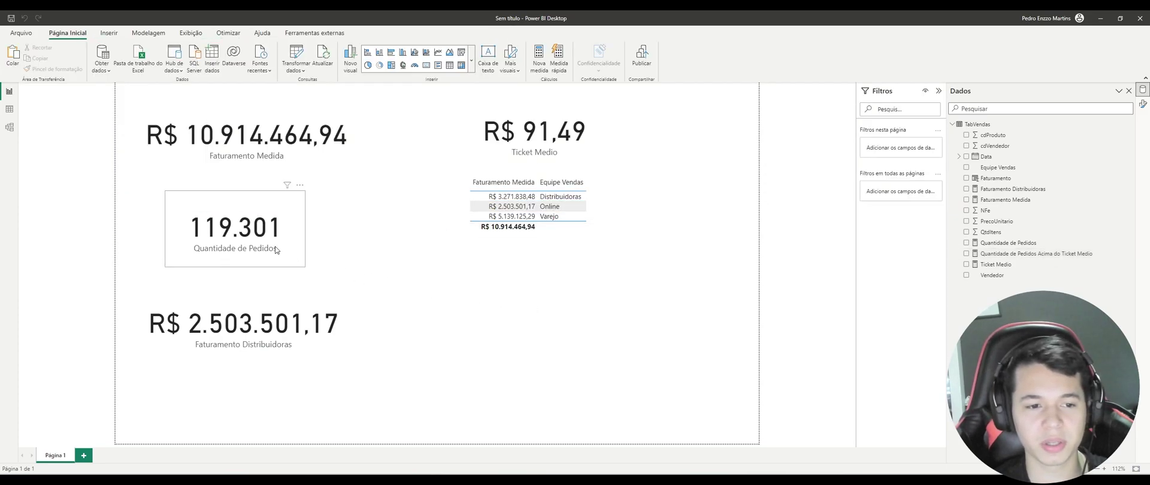
{"action": "left_click_drag", "start_coordinate": [280, 159], "coordinate": [559, 322]}
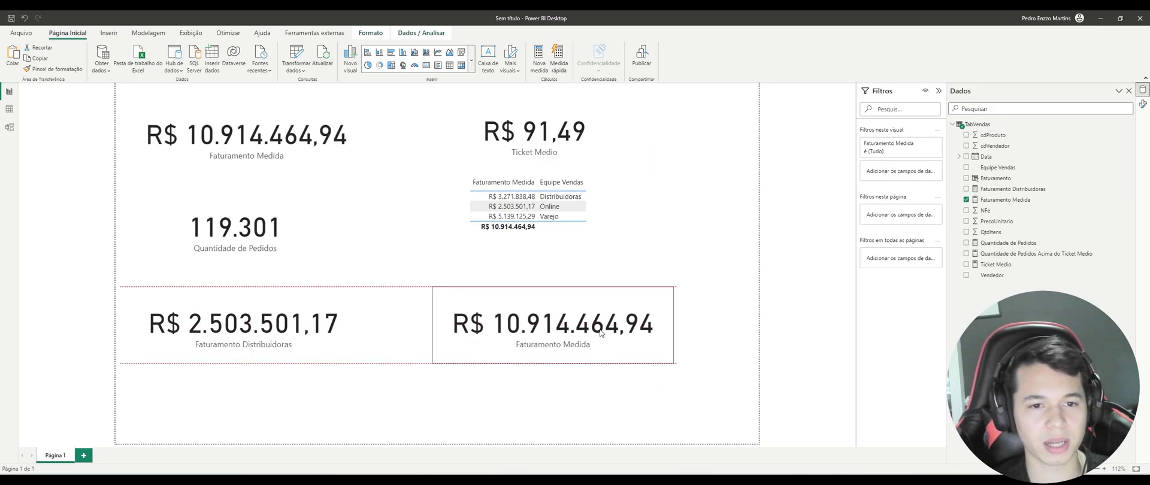
{"action": "left_click", "coordinate": [690, 289]}
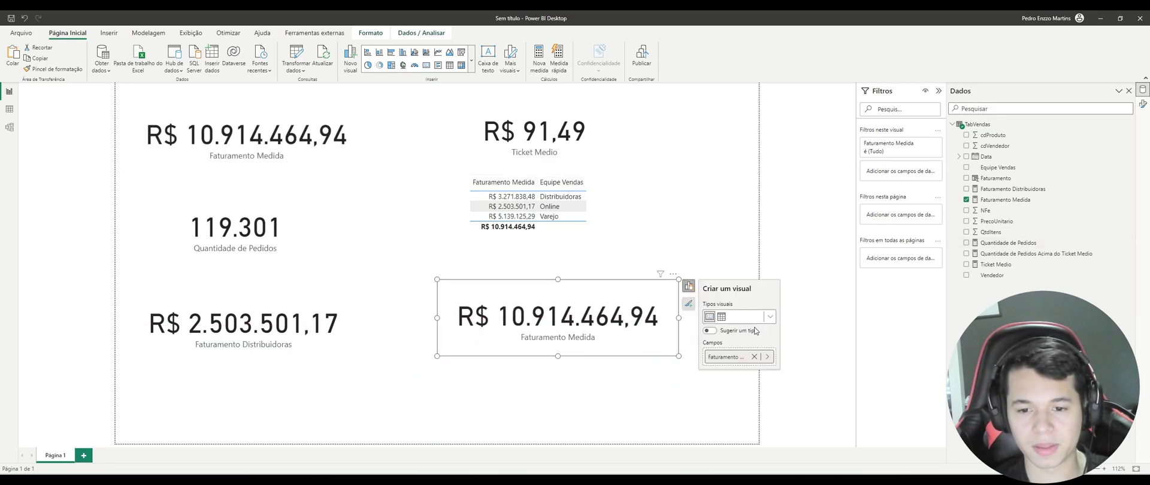
{"action": "left_click", "coordinate": [757, 358]}
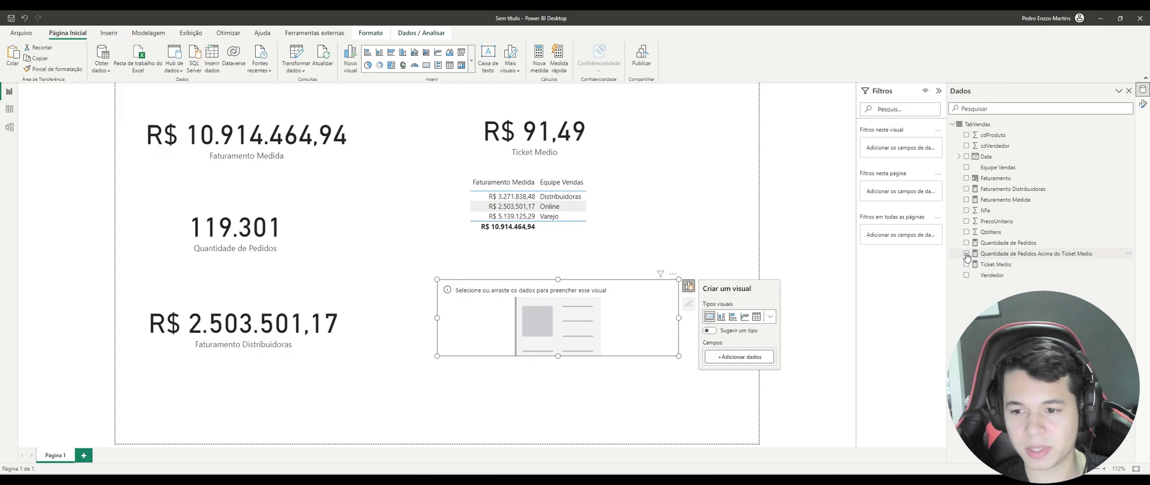
{"action": "left_click", "coordinate": [967, 253]}
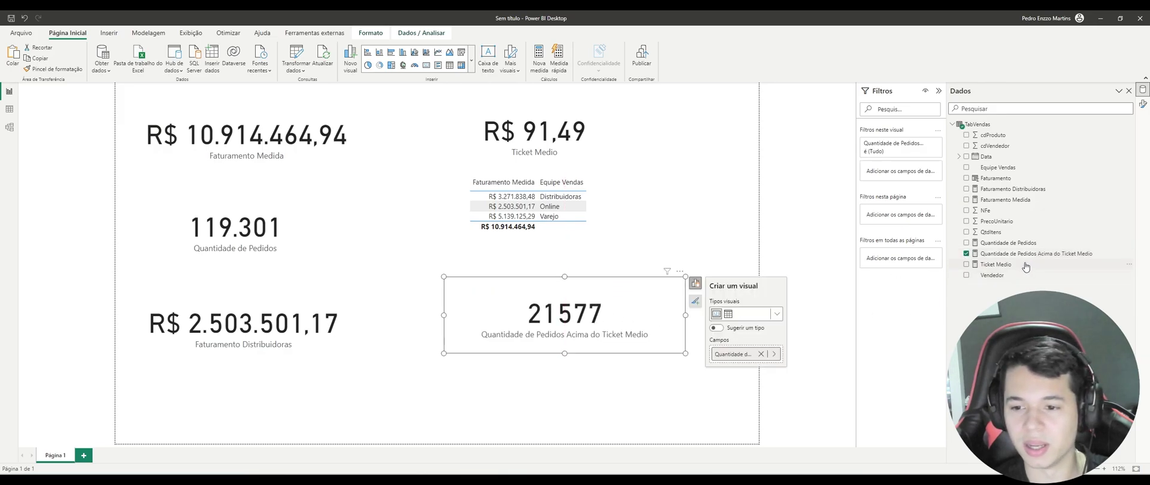
{"action": "left_click_drag", "start_coordinate": [571, 301], "coordinate": [574, 299]}
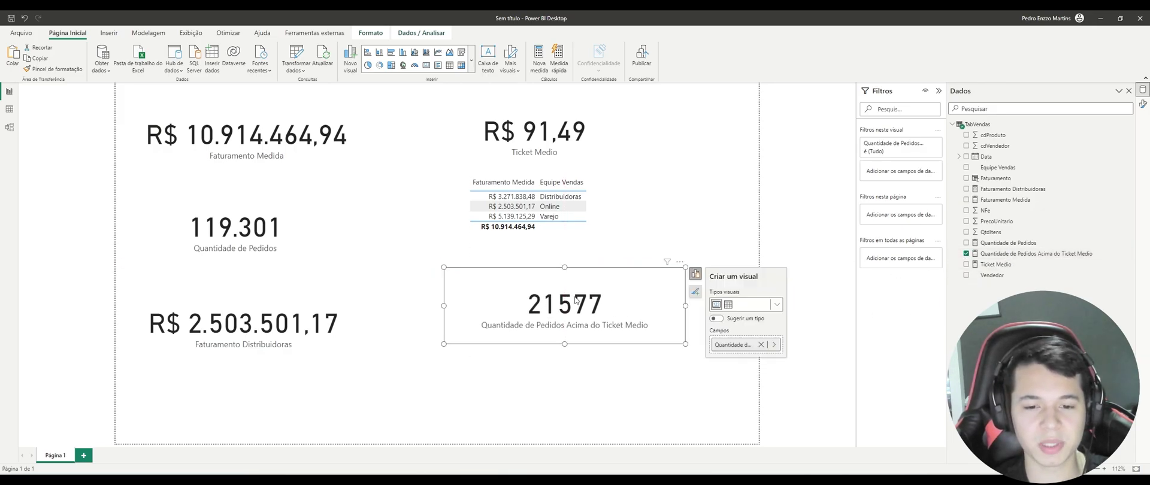
- Replace 91,49 with the [Ticket Medio] measure in the Quantidade de Pedidos Acima do Ticket Medio filter and commit it
{"action": "left_click", "coordinate": [1007, 253]}
{"action": "left_click", "coordinate": [420, 167]}
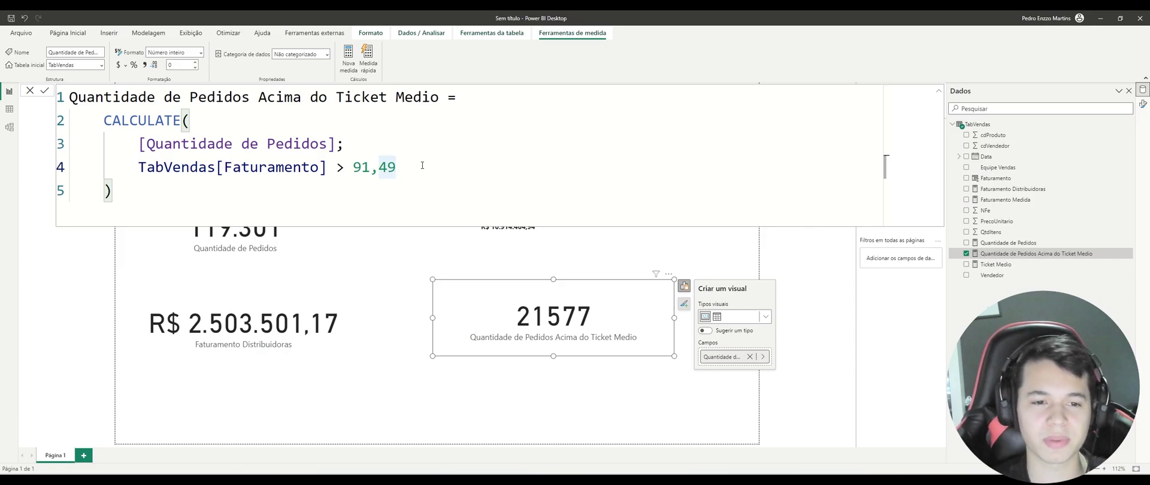
{"action": "left_click_drag", "start_coordinate": [421, 165], "coordinate": [353, 168]}
{"action": "key", "text": "Caps_Lock"}
{"action": "type", "text": "tICK"}
{"action": "key", "text": "Tab"}
{"action": "key", "text": "Return"}
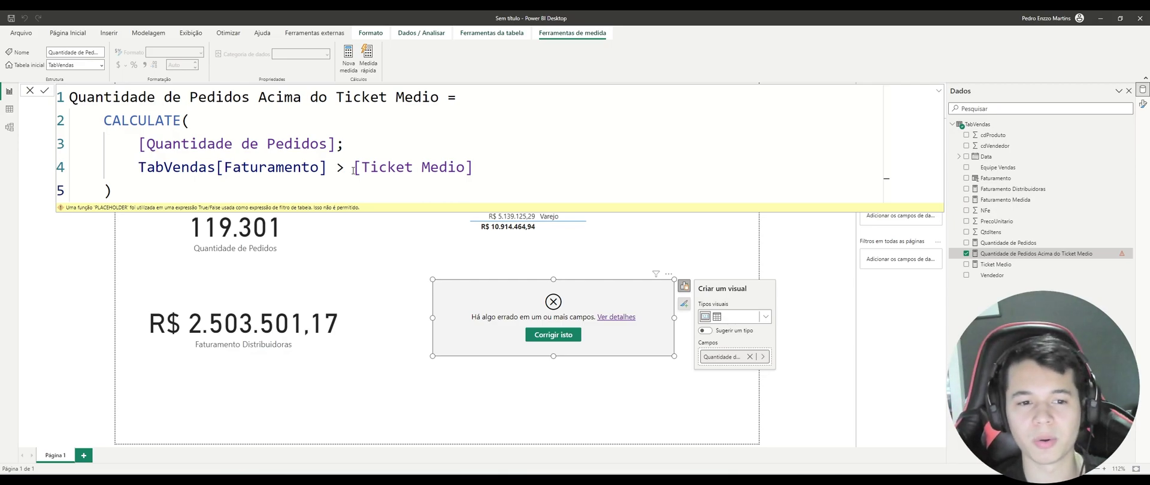
{"action": "left_click", "coordinate": [353, 168]}
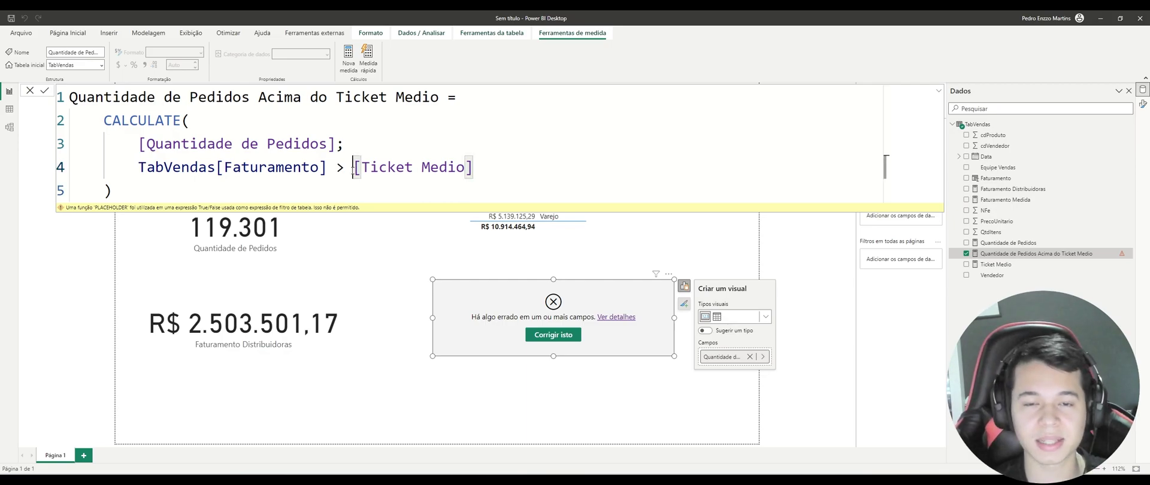
{"action": "left_click", "coordinate": [357, 139]}
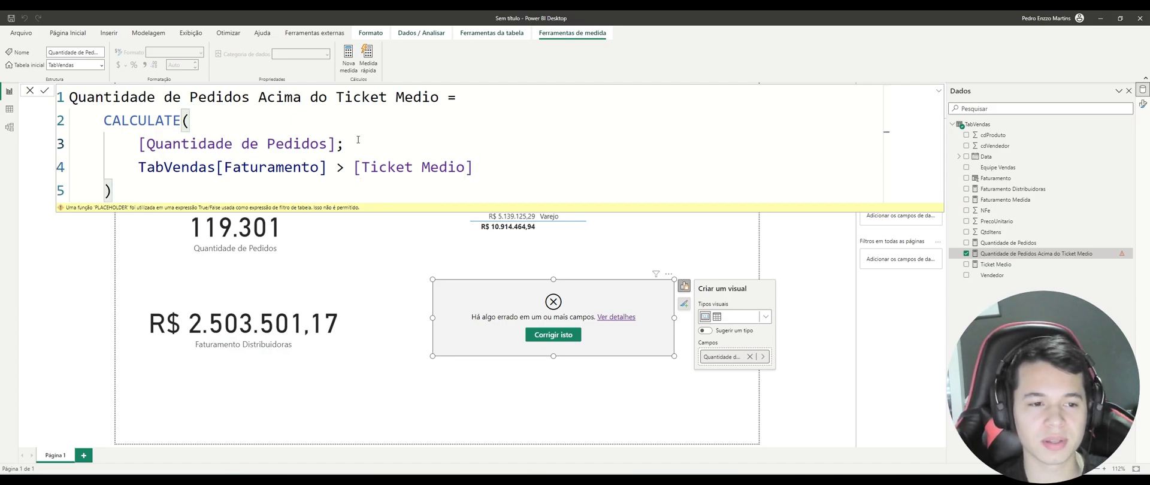
- Replace the filter condition in Quantidade de Pedidos Acima do Ticket Medio with a FILTER function over TabVendas, starting a new line for its expression
{"action": "left_click_drag", "start_coordinate": [471, 166], "coordinate": [142, 157]}
{"action": "key", "text": "Caps_Lock"}
{"action": "type", "text": "fil"}
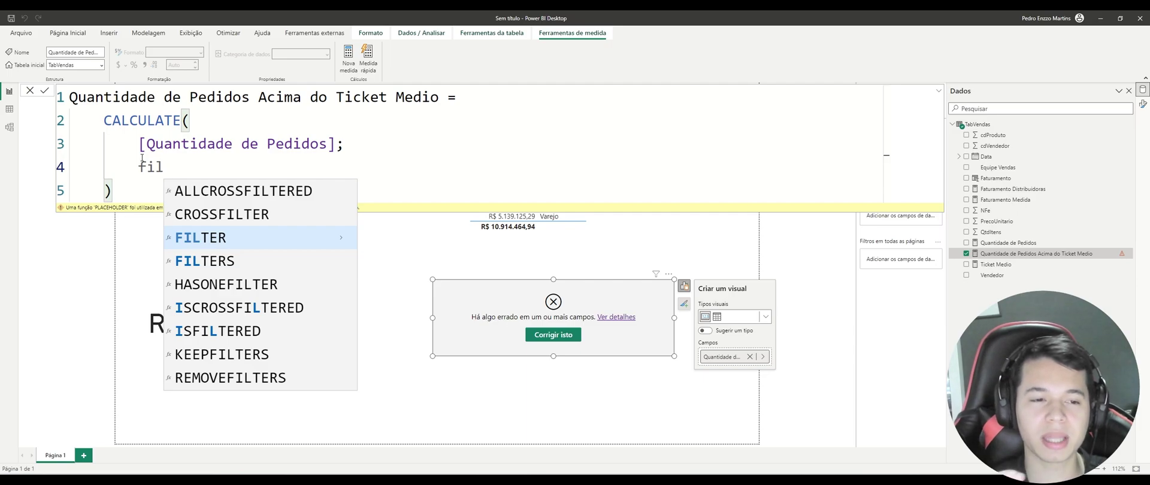
{"action": "key", "text": "Tab"}
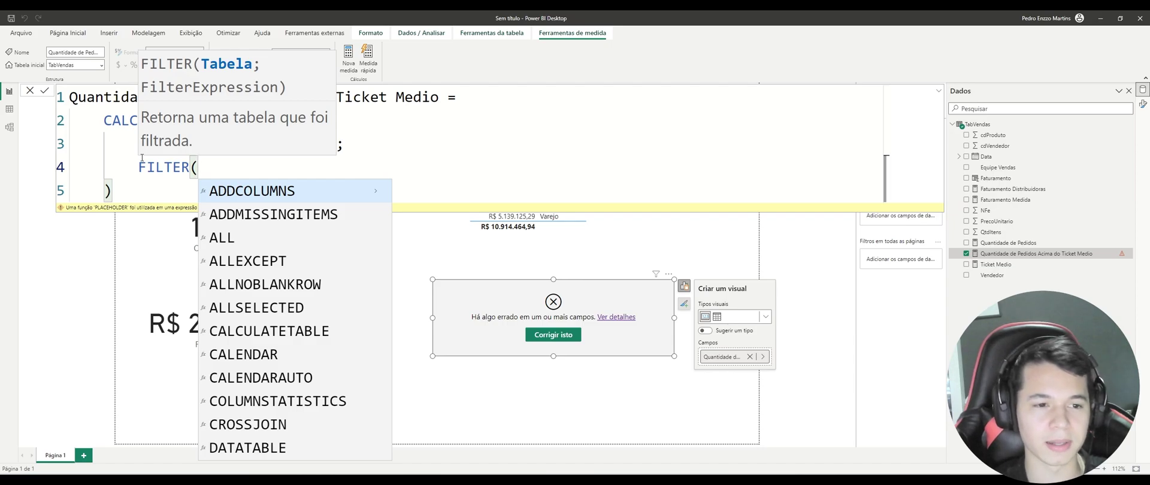
{"action": "type", "text": "tab"}
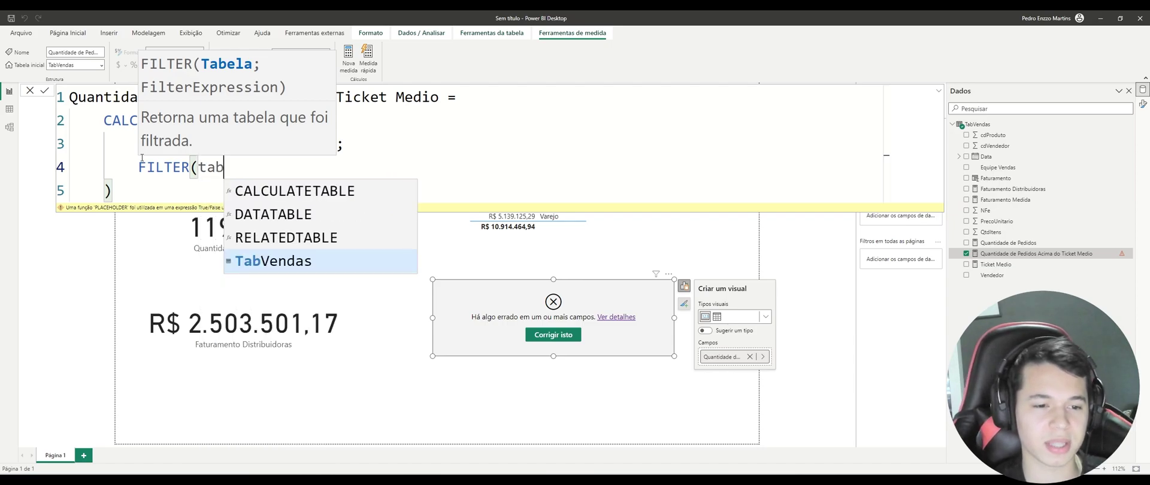
{"action": "key", "text": "Tab"}
{"action": "type", "text": ";"}
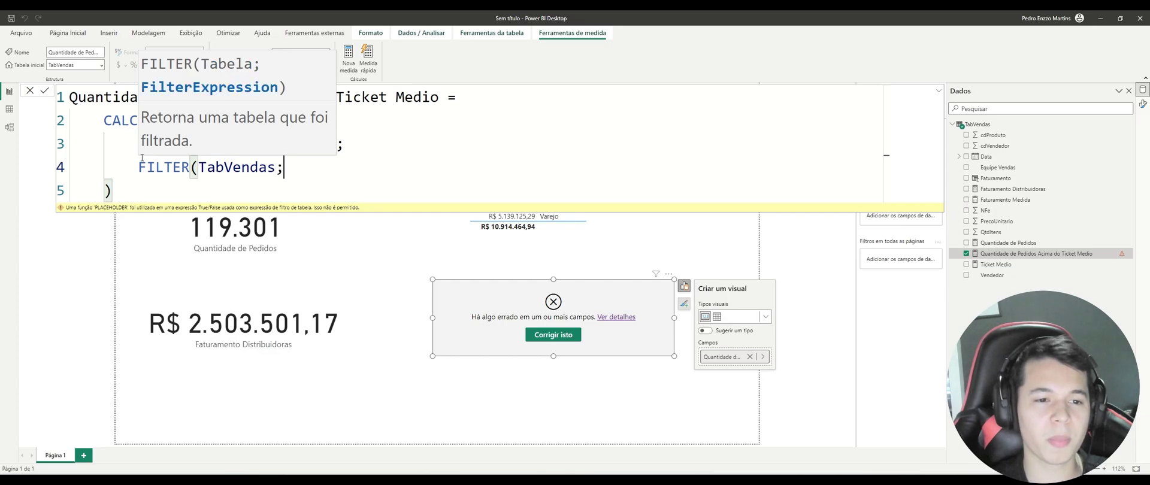
{"action": "key", "text": "shift+Return"}
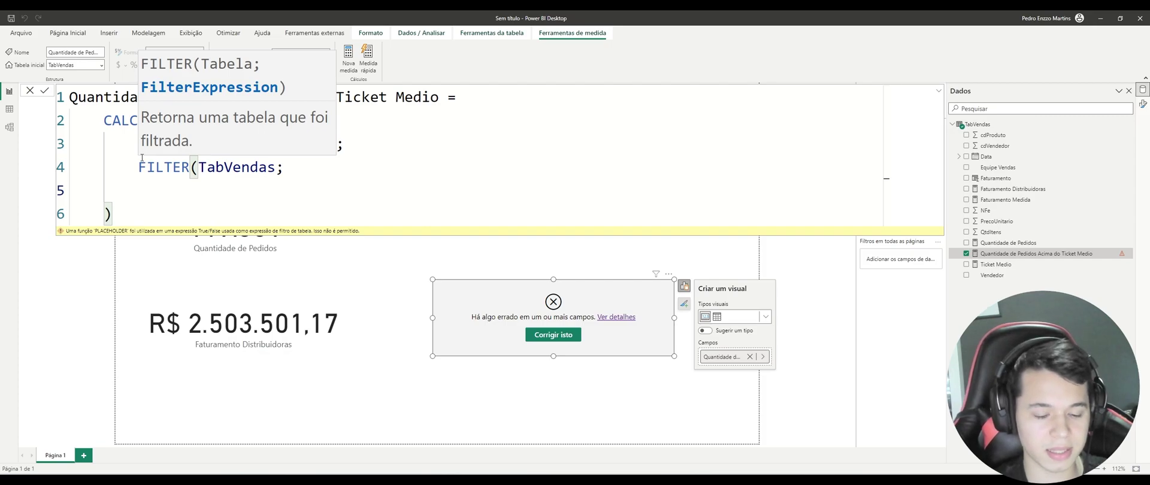
- Enter TabVendas[Faturamento] > [Ticket Medio] as the FILTER expression, close both functions and commit the measure
{"action": "type", "text": "fat"}
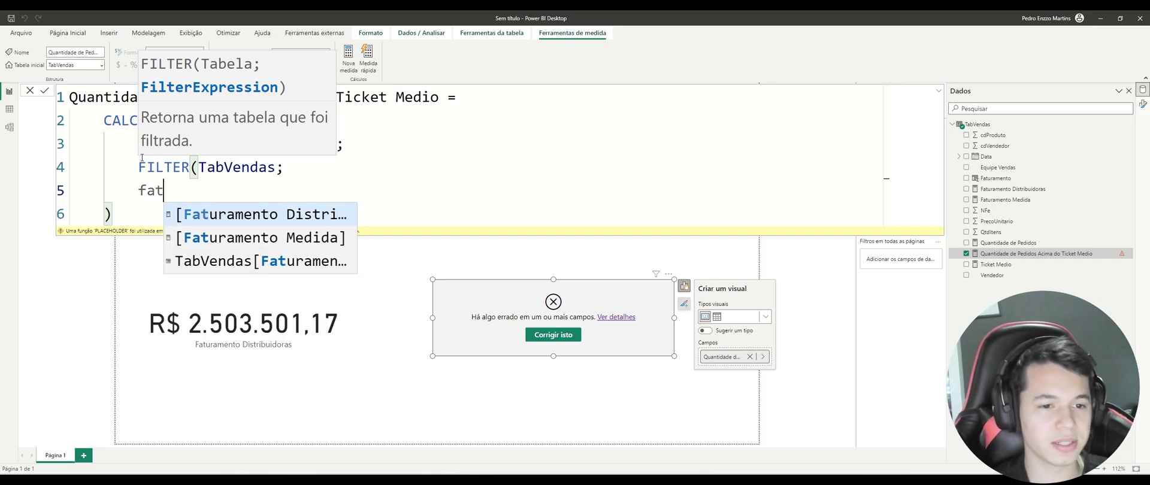
{"action": "key", "text": "Down"}
{"action": "key", "text": "Down"}
{"action": "key", "text": "Tab"}
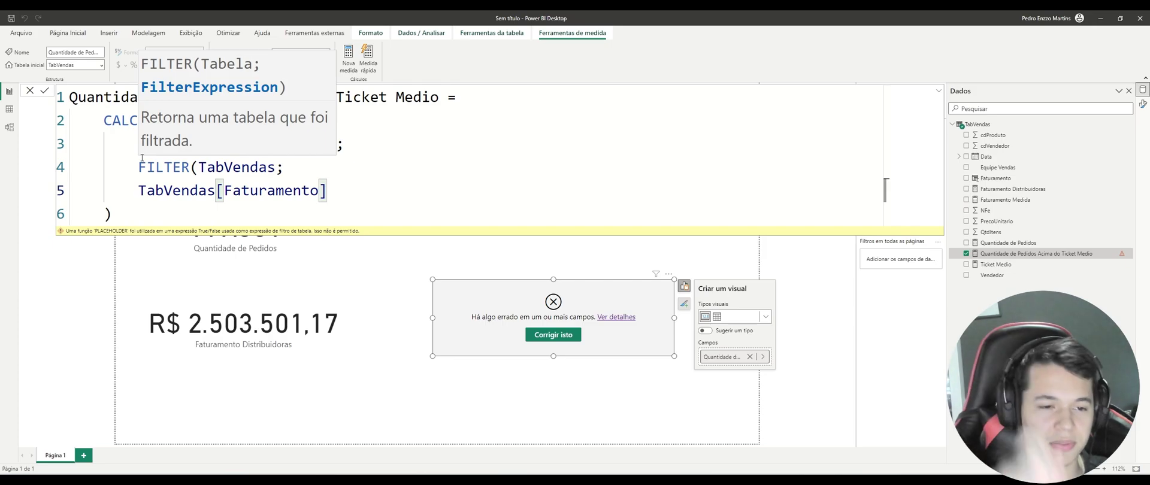
{"action": "type", "text": ">"}
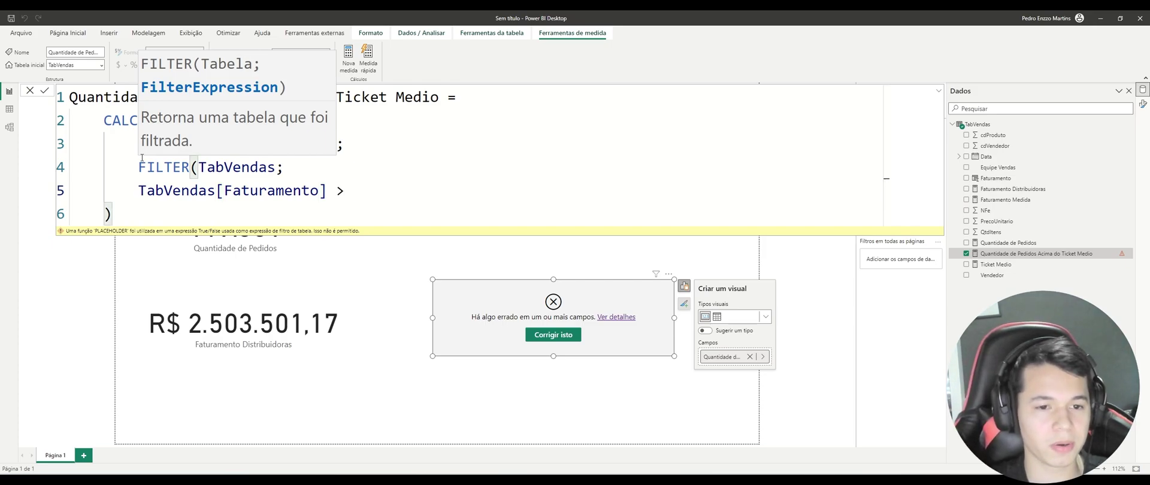
{"action": "type", "text": " tick"}
{"action": "key", "text": "Tab"}
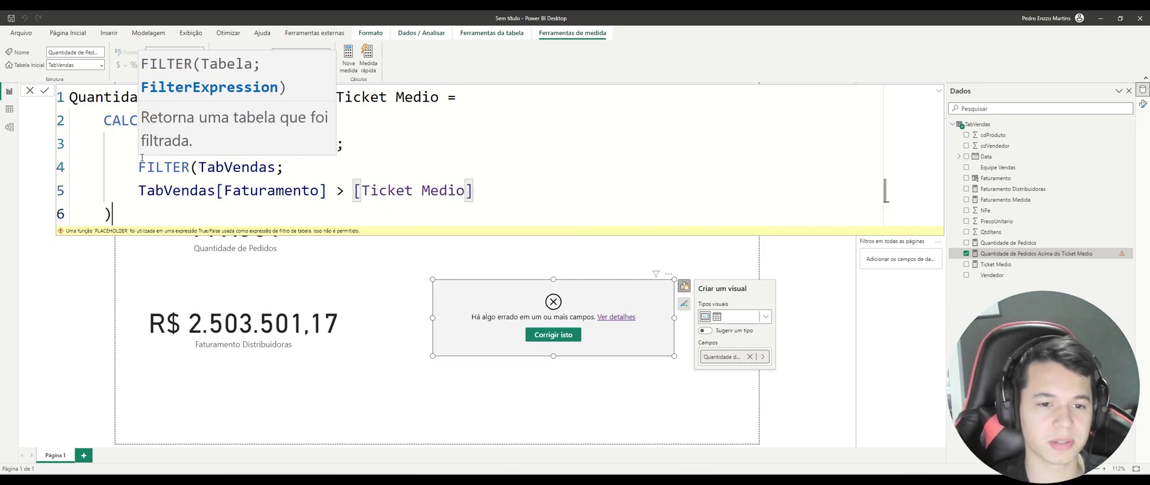
{"action": "key", "text": "Down"}
{"action": "type", "text": ")"}
{"action": "key", "text": "Return"}
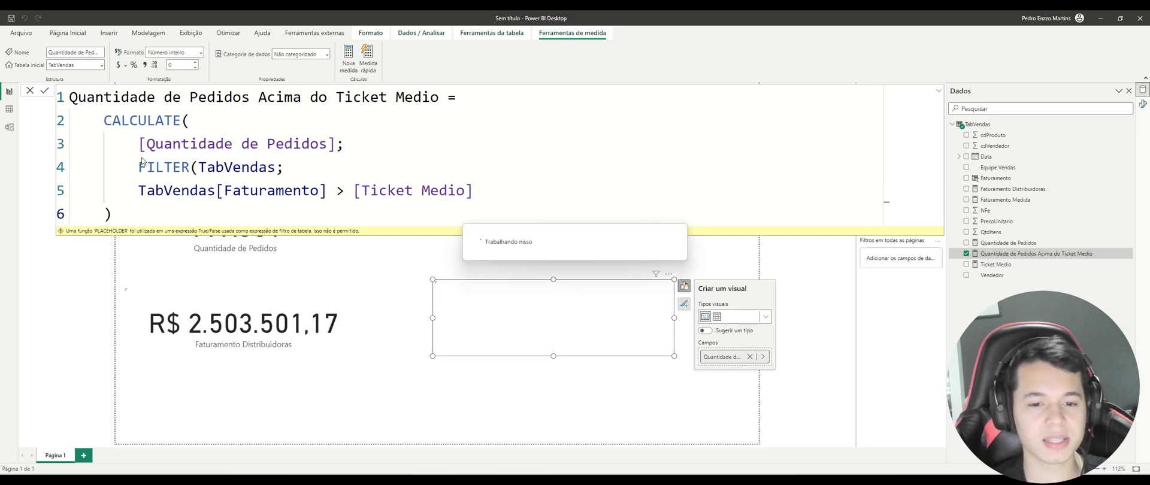
{"action": "left_click", "coordinate": [559, 326]}
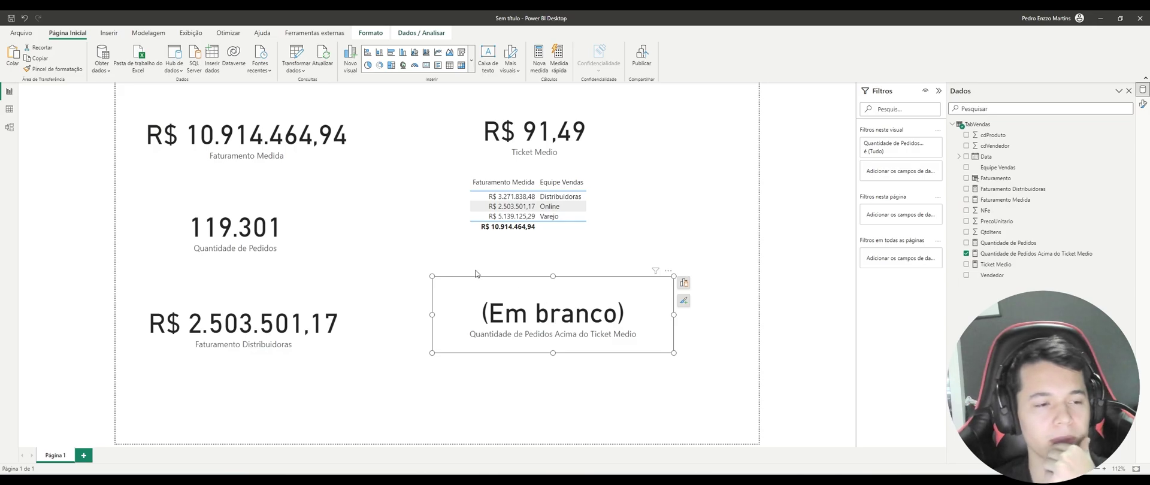
- Check the TabVendas rows, then replace the > operator with = in the Quantidade de Pedidos Acima do Ticket Medio filter and commit it
{"action": "left_click", "coordinate": [9, 109]}
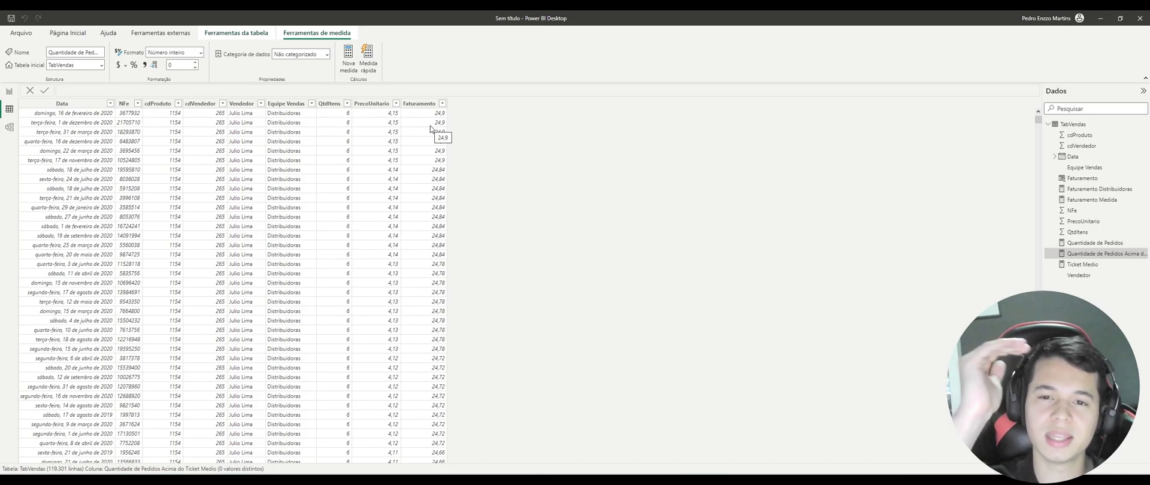
{"action": "left_click", "coordinate": [9, 91]}
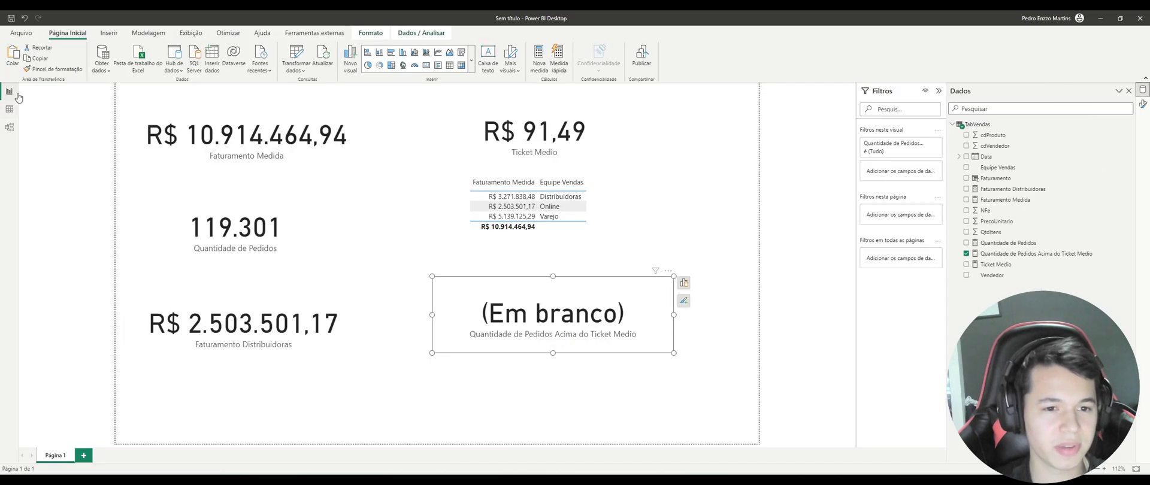
{"action": "left_click", "coordinate": [1031, 254]}
{"action": "left_click", "coordinate": [341, 190]}
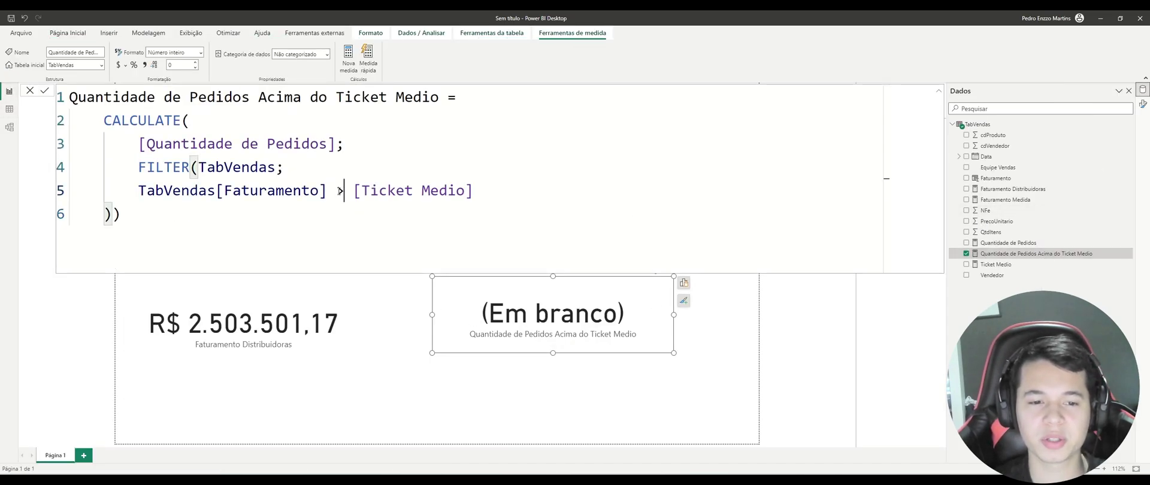
{"action": "key", "text": "BackSpace"}
{"action": "type", "text": "="}
{"action": "key", "text": "Return"}
{"action": "left_click", "coordinate": [580, 381]}
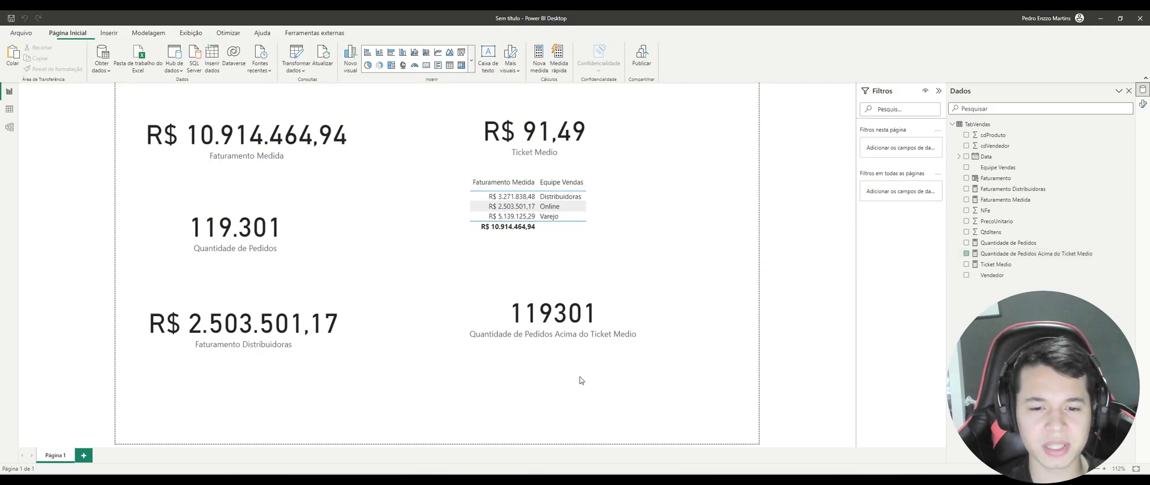
- Format the Quantidade de Pedidos Acima do Ticket Medio measure with a thousands separator
{"action": "left_click", "coordinate": [273, 239]}
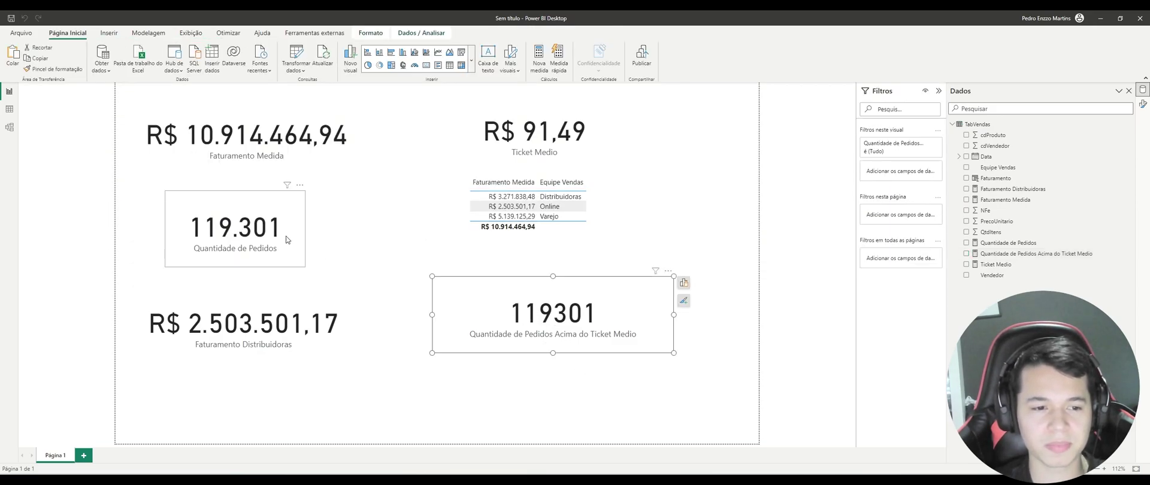
{"action": "left_click", "coordinate": [507, 295]}
{"action": "left_click", "coordinate": [1013, 254]}
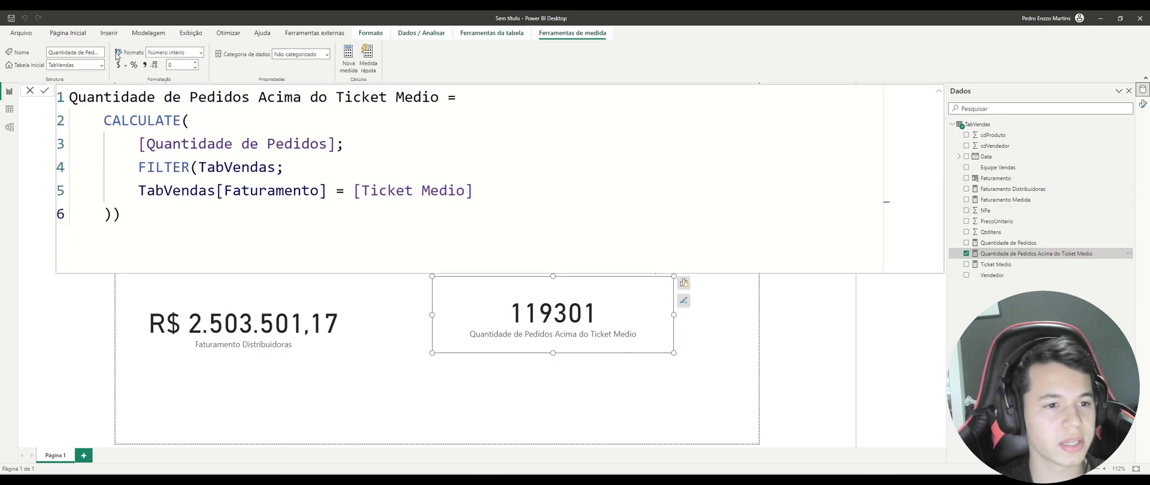
{"action": "left_click", "coordinate": [611, 407]}
{"action": "left_click", "coordinate": [614, 311]}
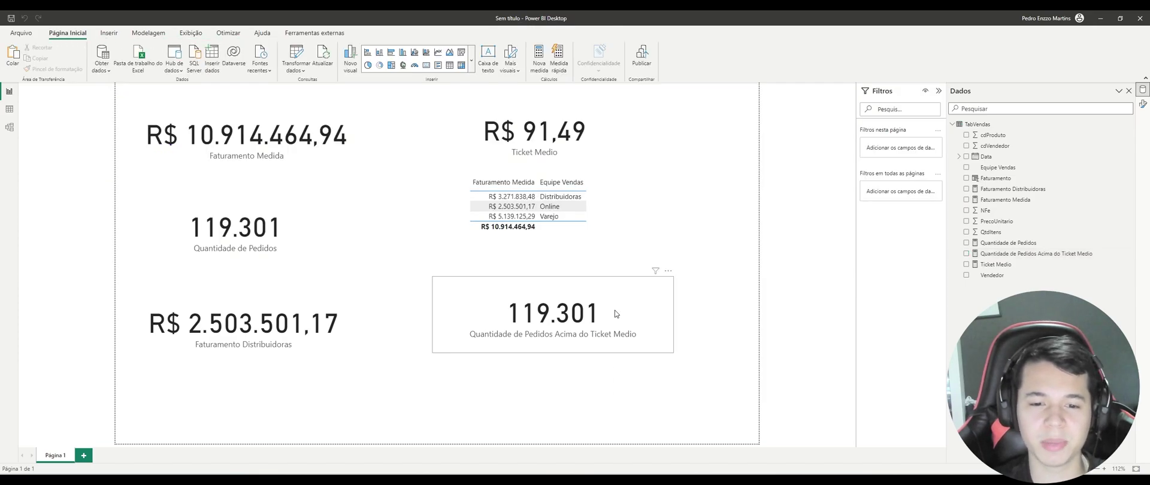
- Look over the TabVendas rows again, return to the report and copy the whole Ticket Medio measure formula
{"action": "left_click", "coordinate": [7, 110]}
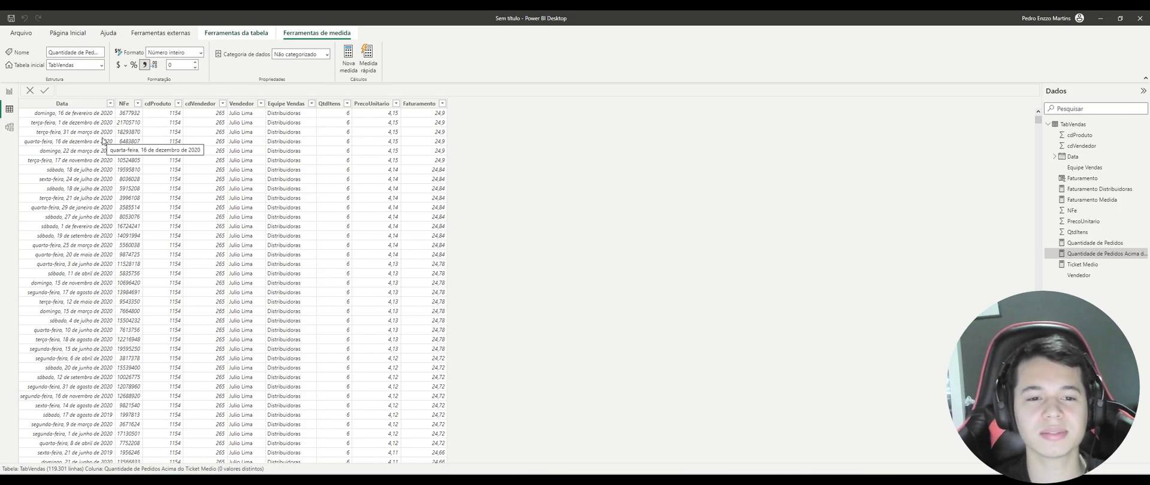
{"action": "left_click", "coordinate": [9, 91]}
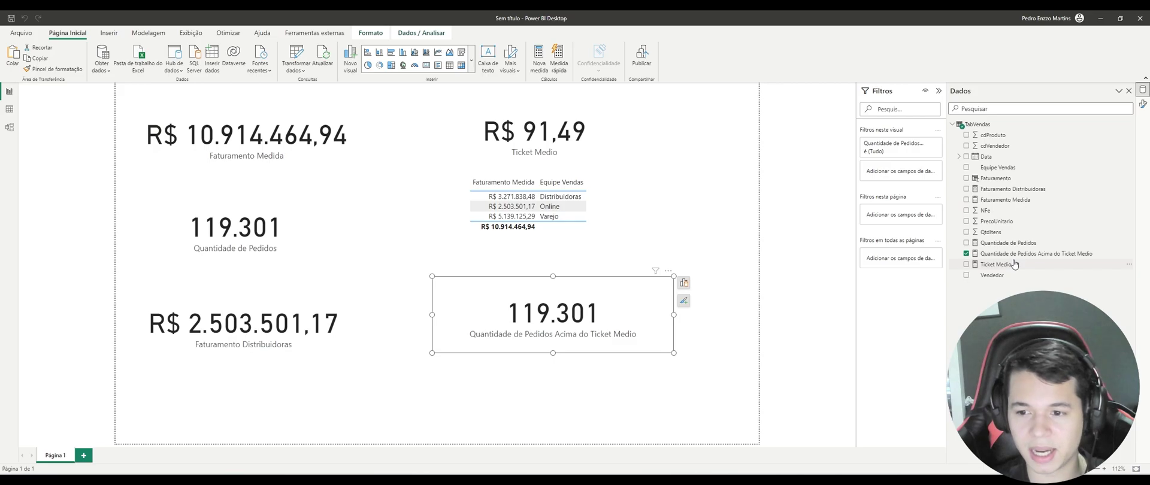
{"action": "left_click", "coordinate": [1017, 271]}
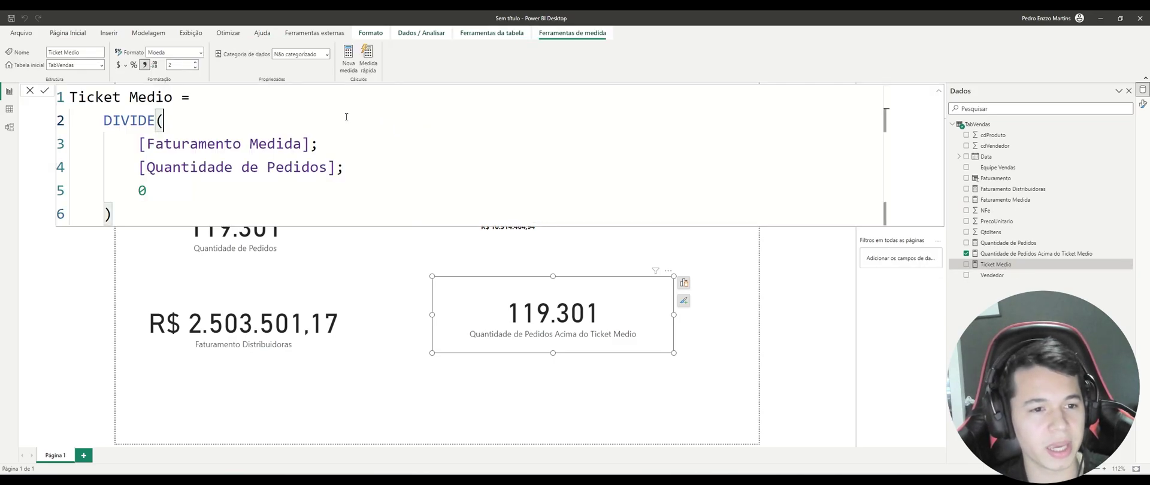
{"action": "key", "text": "ctrl+a"}
{"action": "key", "text": "ctrl+c"}
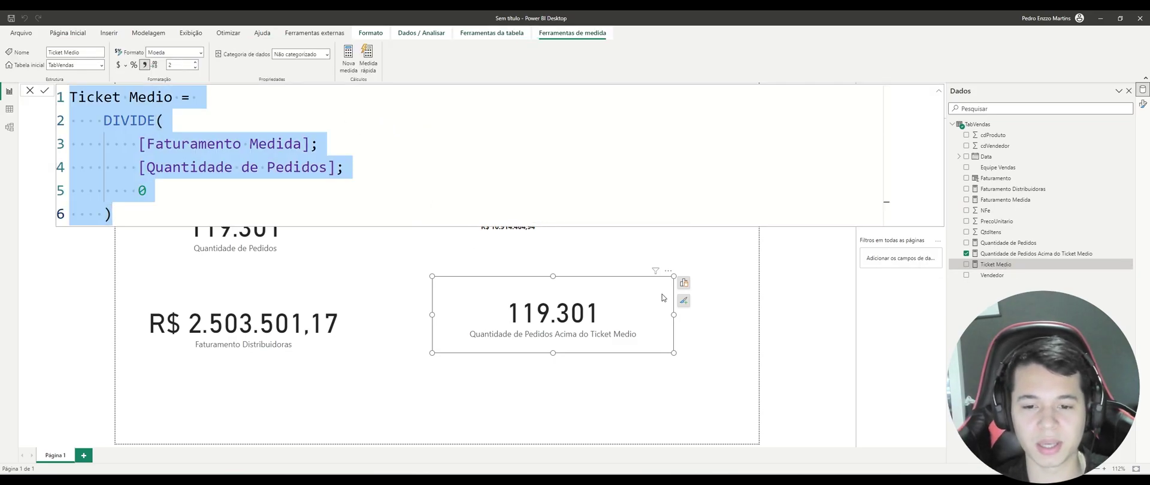
{"action": "left_click", "coordinate": [711, 283]}
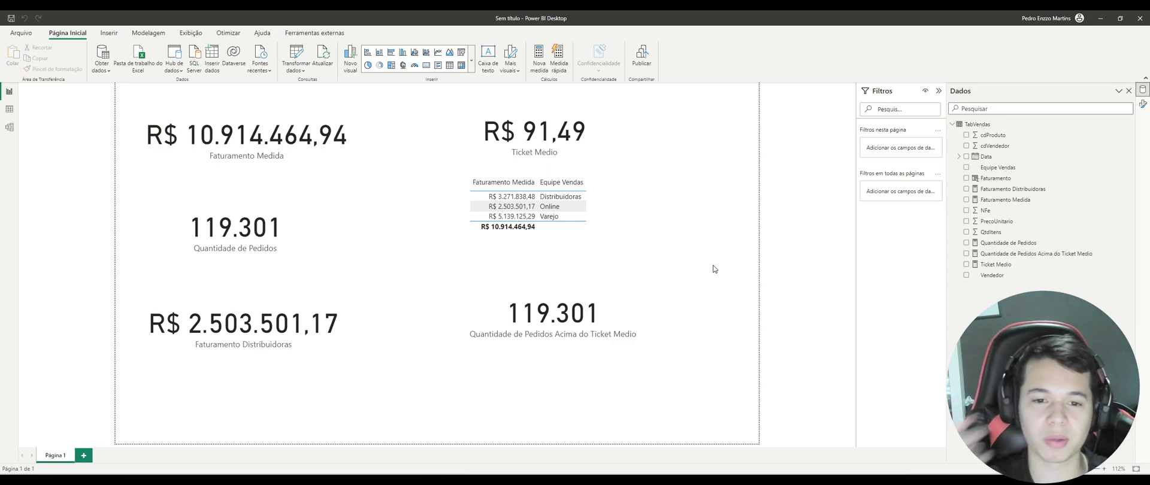
- Create a new measure in TabVendas from the copied Ticket Medio formula and name it Ticket Medio Geral
{"action": "left_click", "coordinate": [628, 167]}
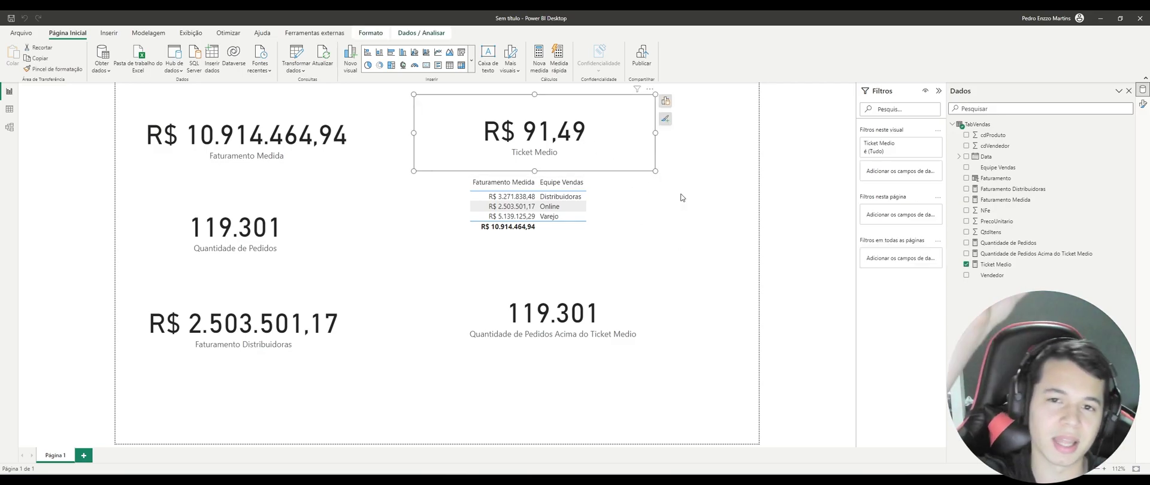
{"action": "right_click", "coordinate": [1006, 126]}
{"action": "left_click", "coordinate": [1030, 131]}
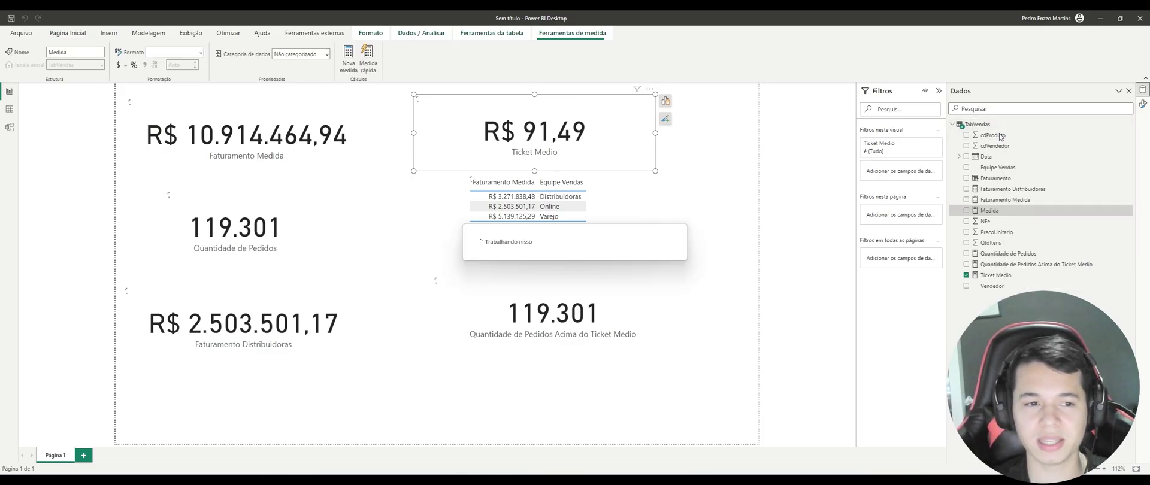
{"action": "key", "text": "ctrl+v"}
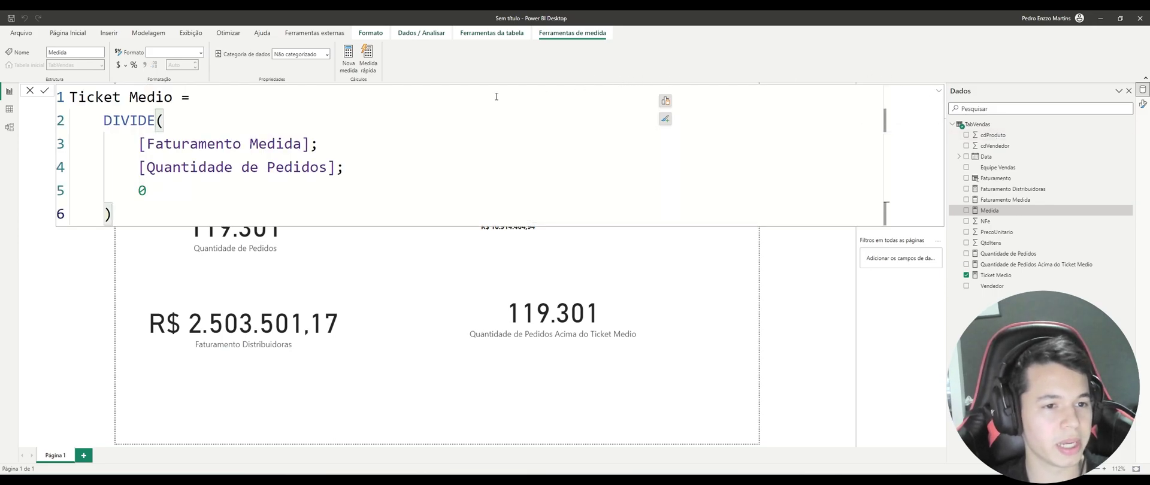
{"action": "left_click", "coordinate": [181, 102]}
{"action": "type", "text": "Geral"}
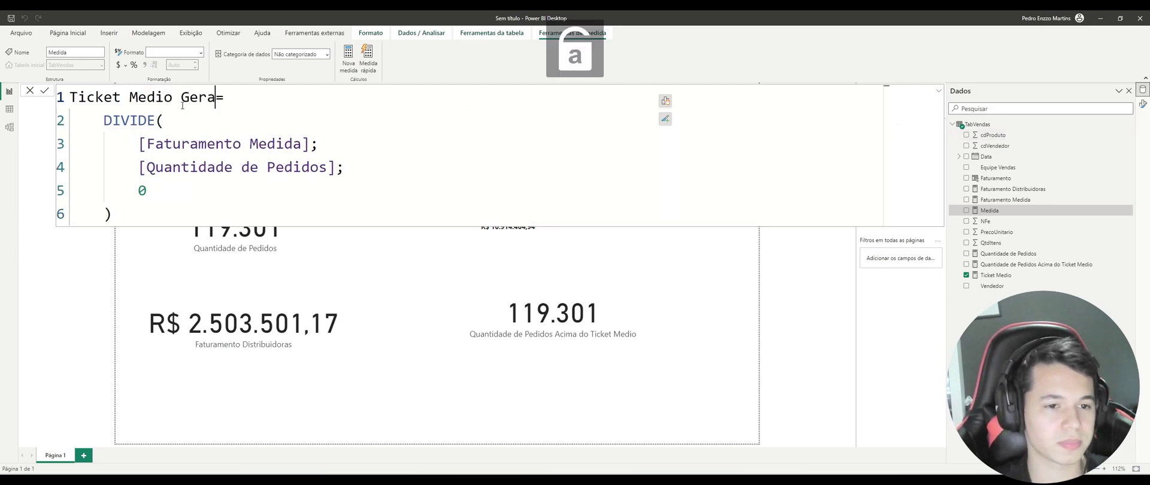
- Insert CALCULATE( before the DIVIDE expression in Ticket Medio Geral, with DIVIDE starting on its own line
{"action": "left_click", "coordinate": [126, 207]}
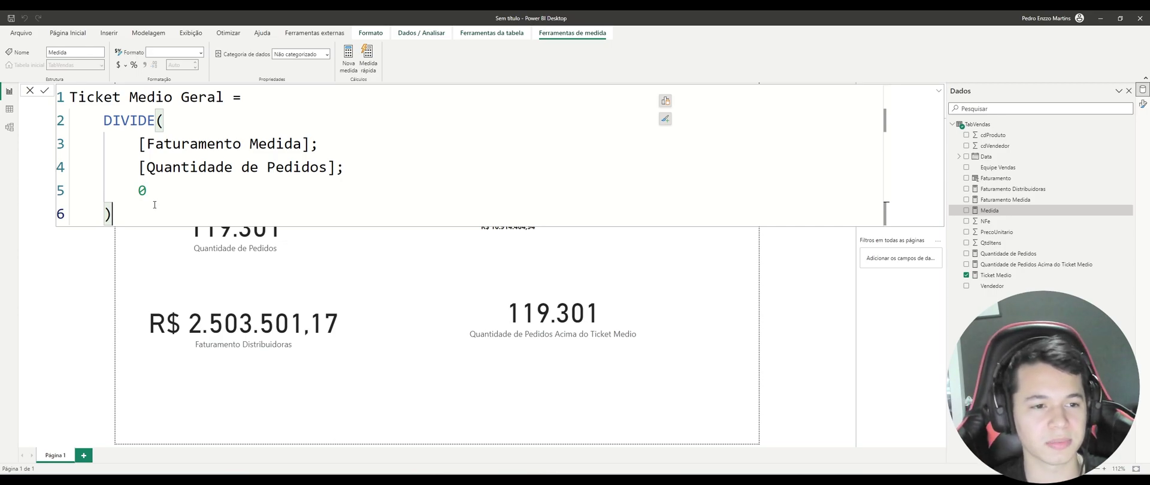
{"action": "left_click", "coordinate": [100, 124]}
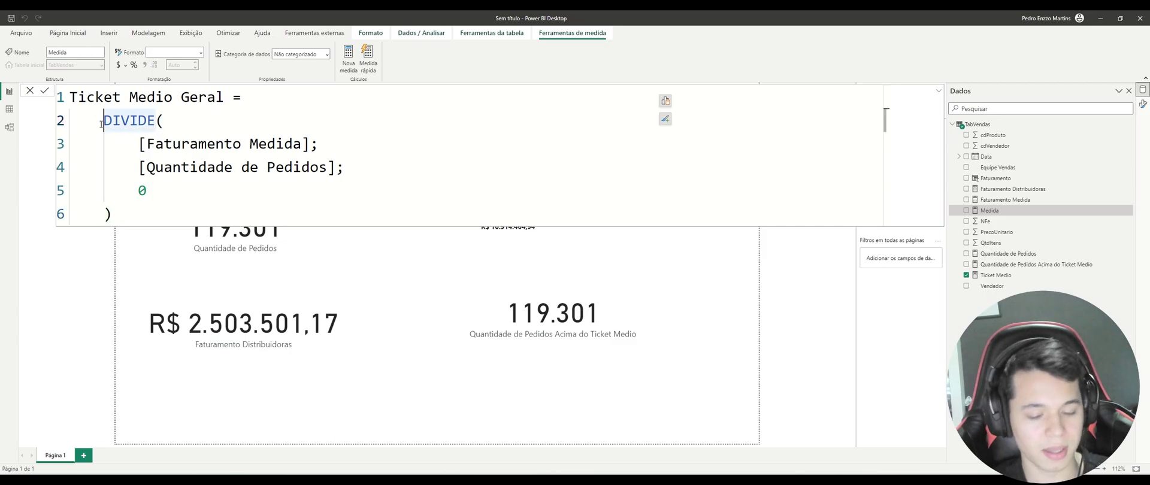
{"action": "type", "text": "cal"}
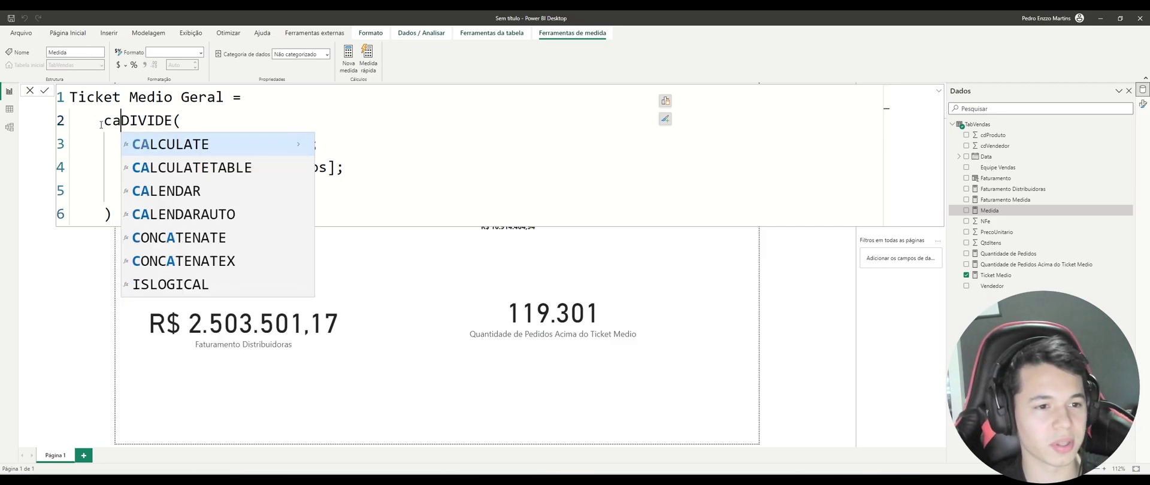
{"action": "key", "text": "Tab"}
{"action": "key", "text": "shift+Return"}
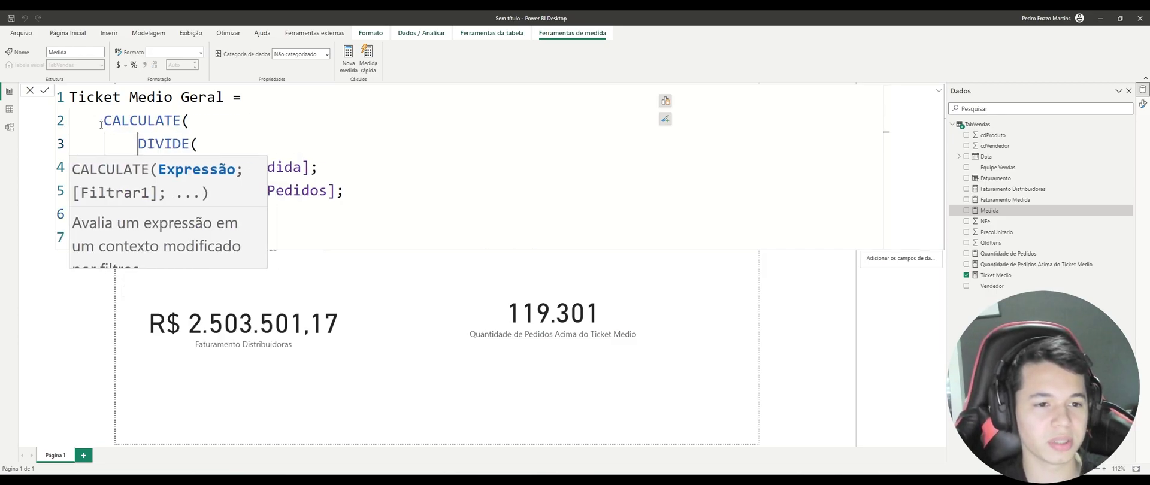
{"action": "left_click", "coordinate": [297, 237]}
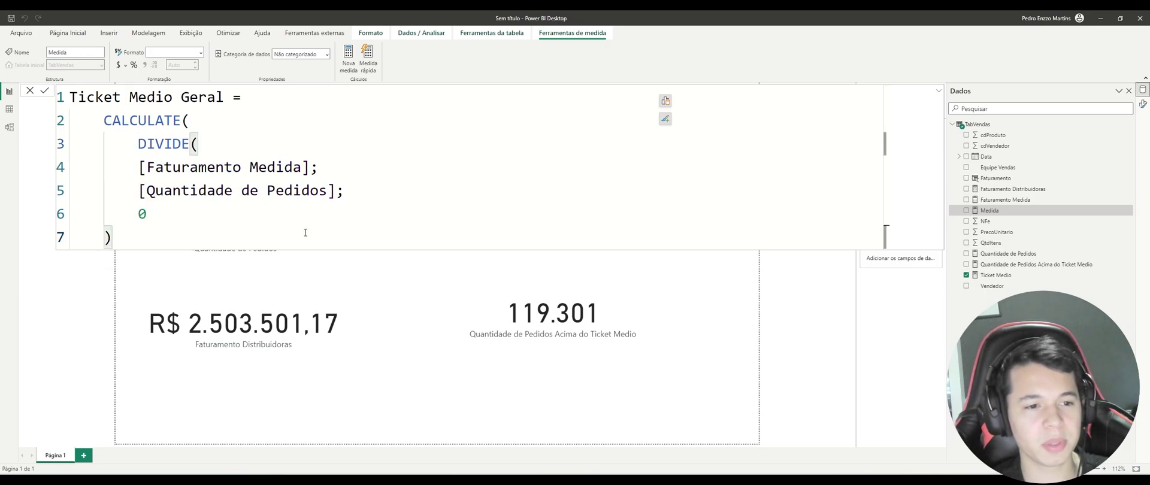
- Add ALL(TabVendas) as the filter argument of CALCULATE after the DIVIDE expression in the Ticket Medio Geral formula
{"action": "left_click_drag", "start_coordinate": [135, 240], "coordinate": [135, 166]}
{"action": "left_click", "coordinate": [132, 239]}
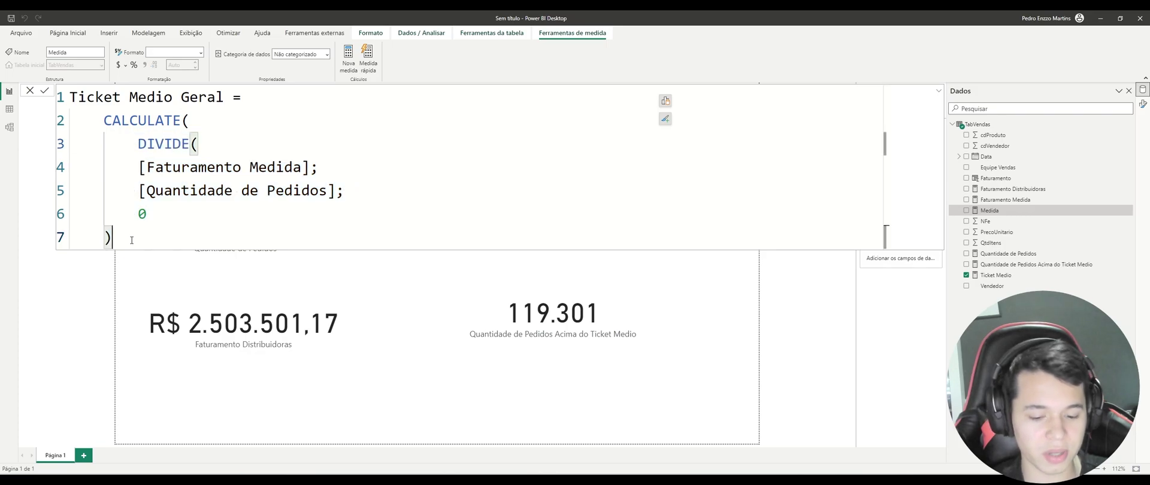
{"action": "type", "text": ";"}
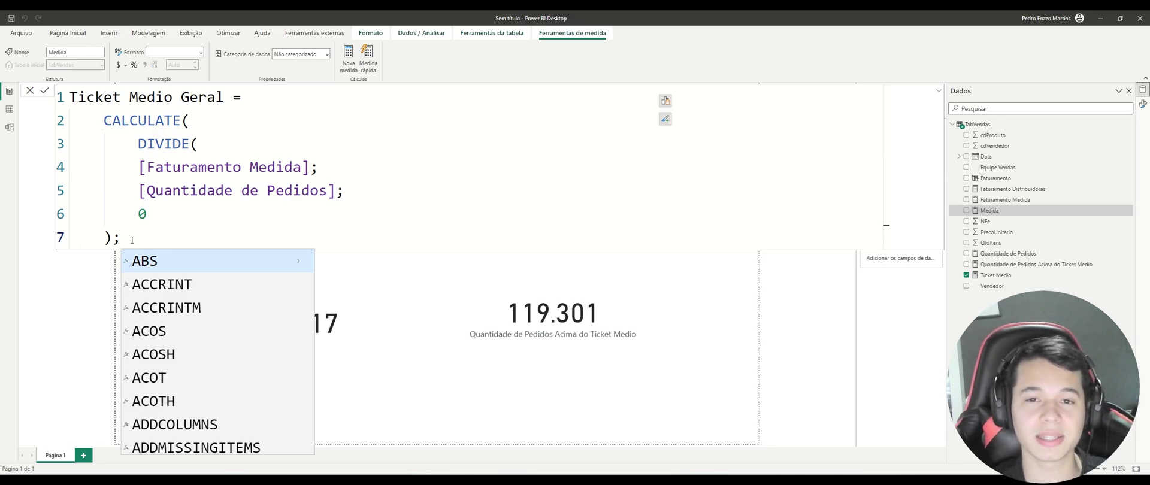
{"action": "type", "text": "A"}
{"action": "key", "text": "Caps_Lock"}
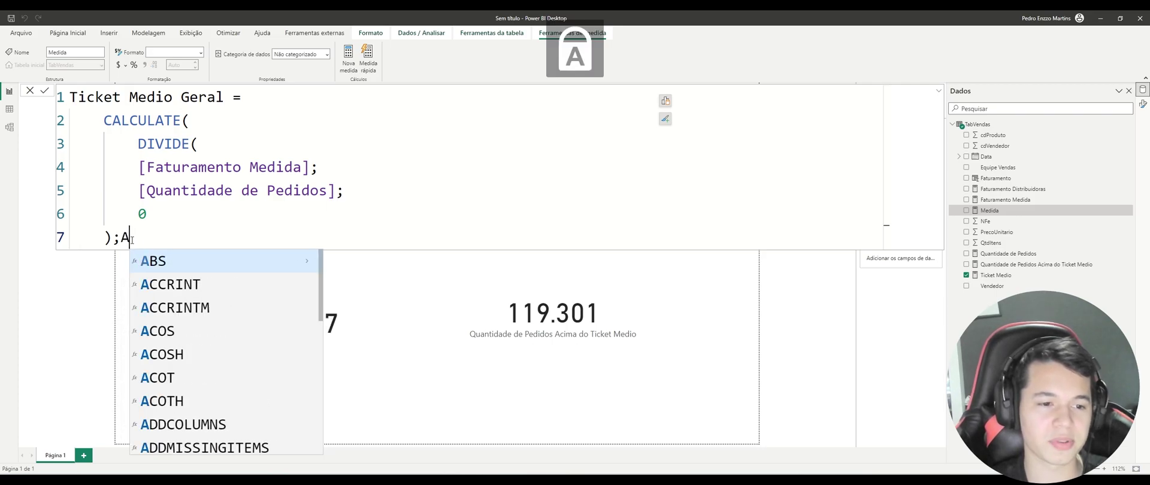
{"action": "type", "text": "LL"}
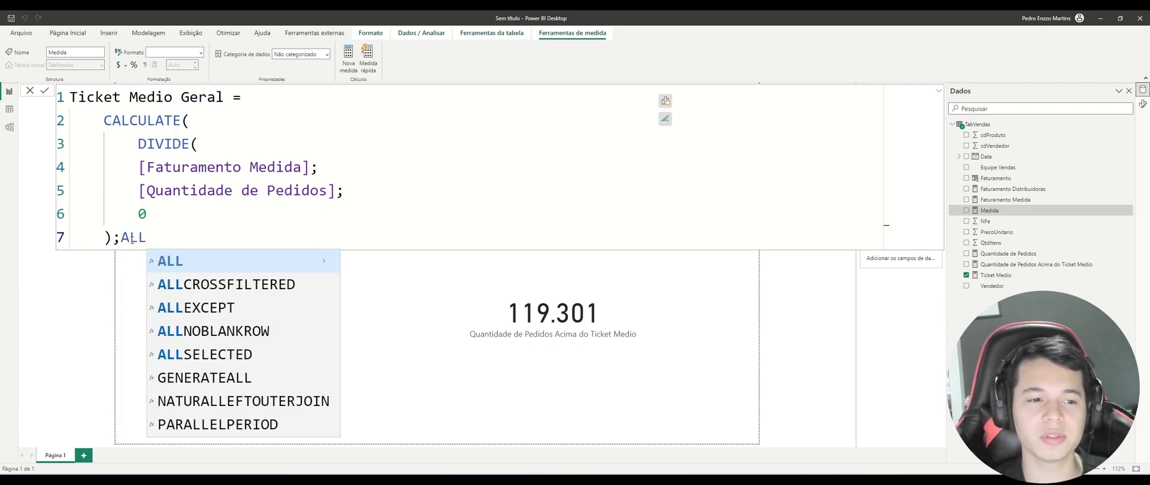
{"action": "type", "text": "("}
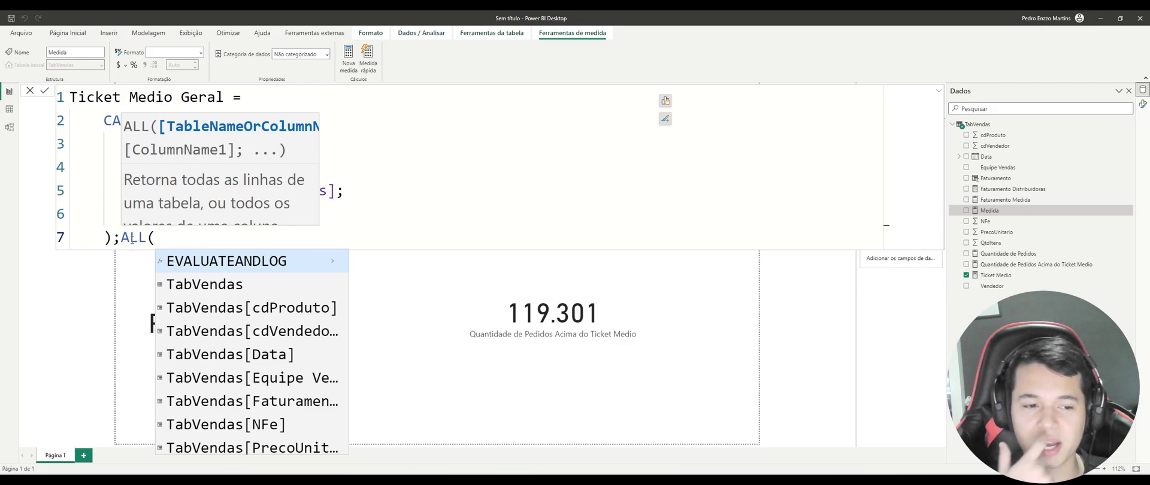
{"action": "key", "text": "Down"}
{"action": "key", "text": "Tab"}
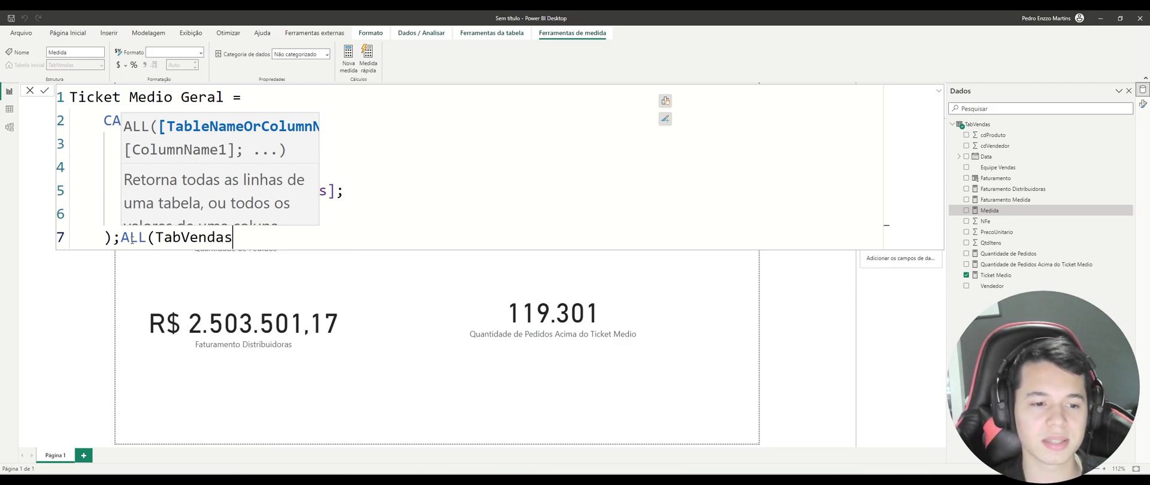
{"action": "type", "text": ")"}
- Close the CALCULATE function with a parenthesis on its own line and commit the Ticket Medio Geral measure
{"action": "key", "text": "Return"}
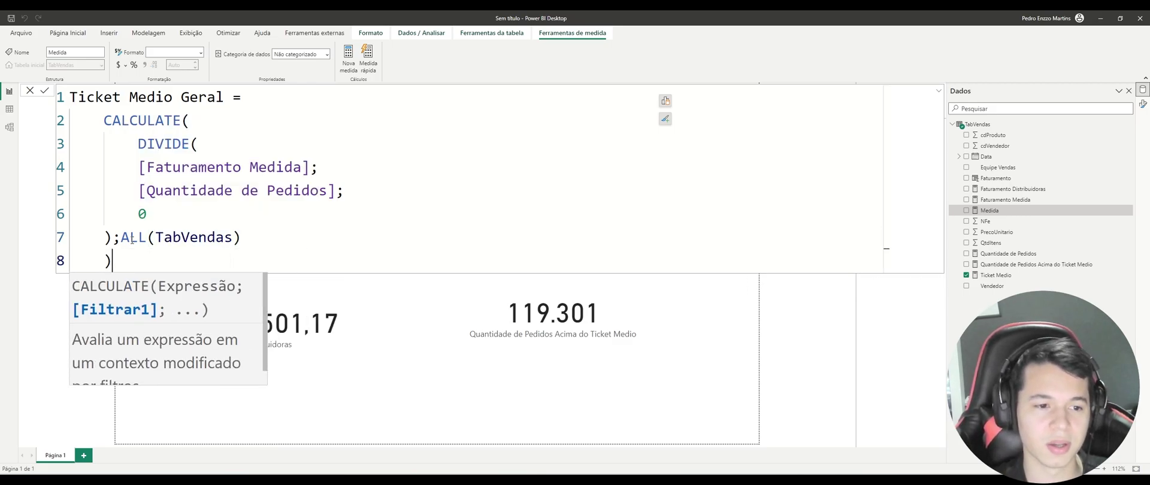
{"action": "type", "text": ")"}
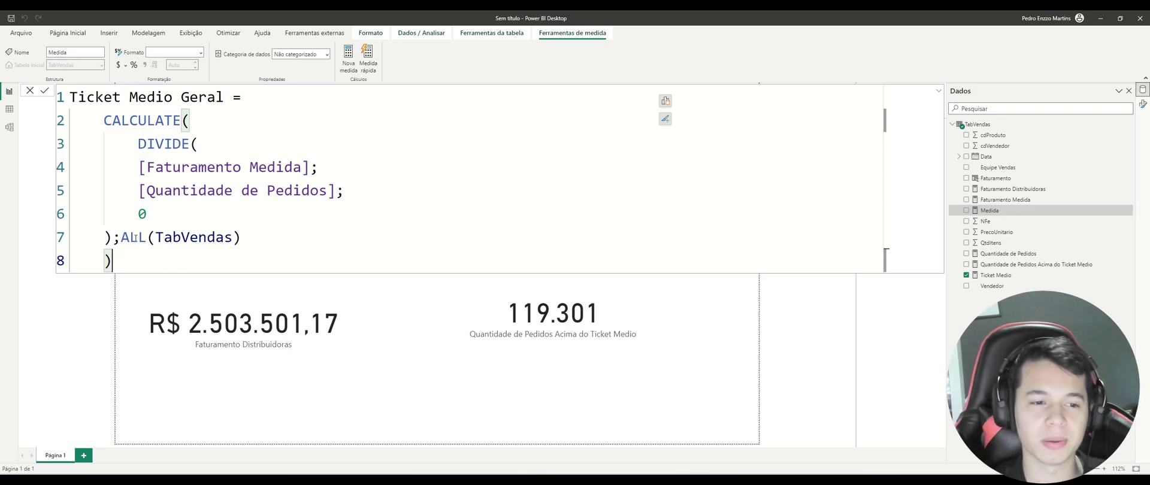
{"action": "left_click_drag", "start_coordinate": [255, 242], "coordinate": [121, 240]}
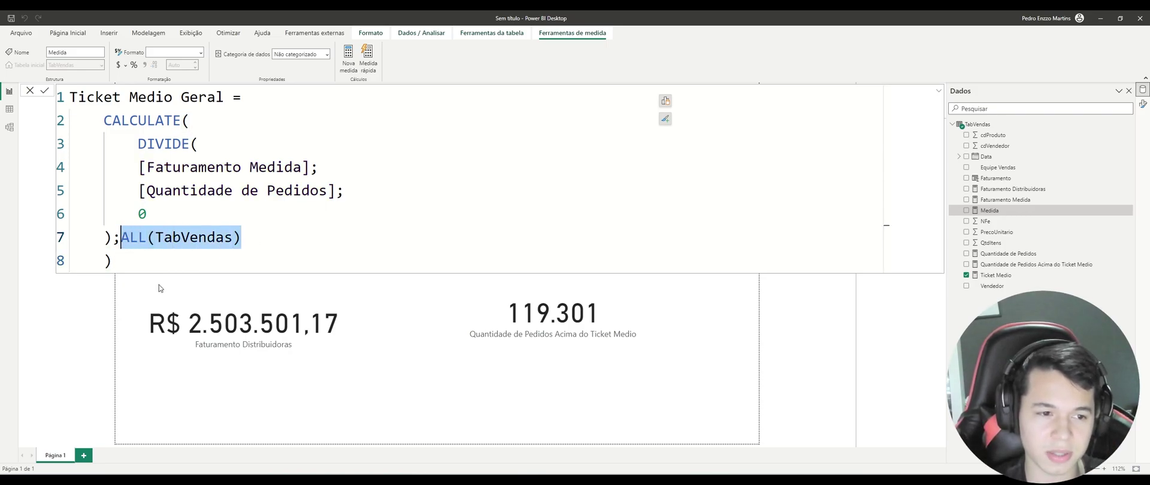
{"action": "left_click", "coordinate": [144, 266]}
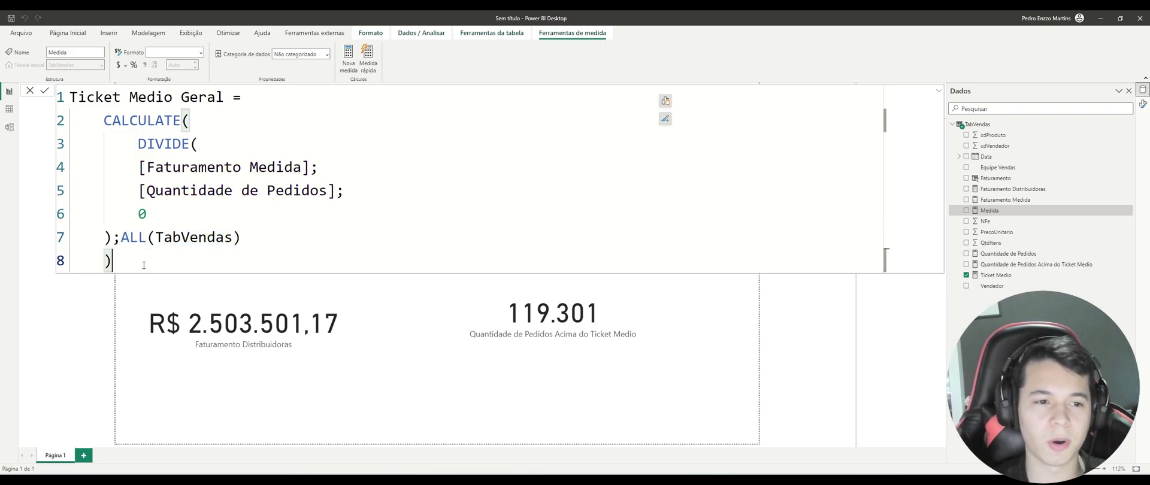
{"action": "key", "text": "Return"}
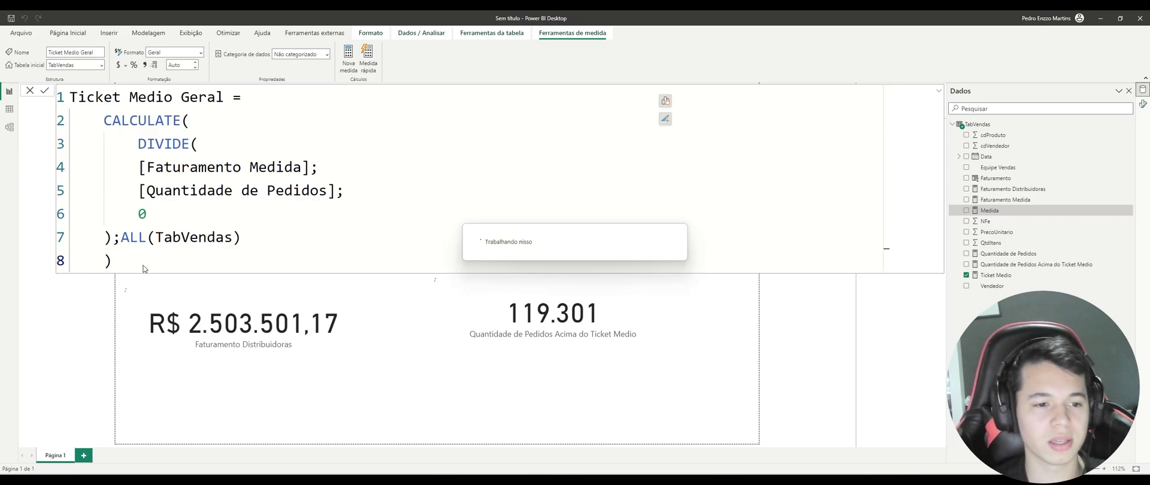
- Change the comparison operator in the FILTER condition of Quantidade de Pedidos Acima do Ticket Medio to >
{"action": "left_click", "coordinate": [566, 341]}
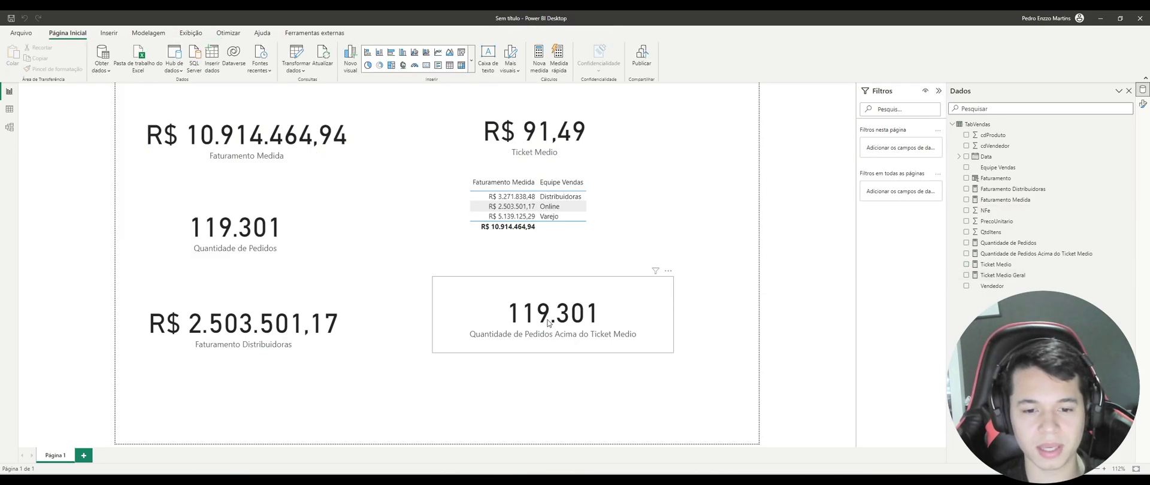
{"action": "left_click", "coordinate": [1025, 254]}
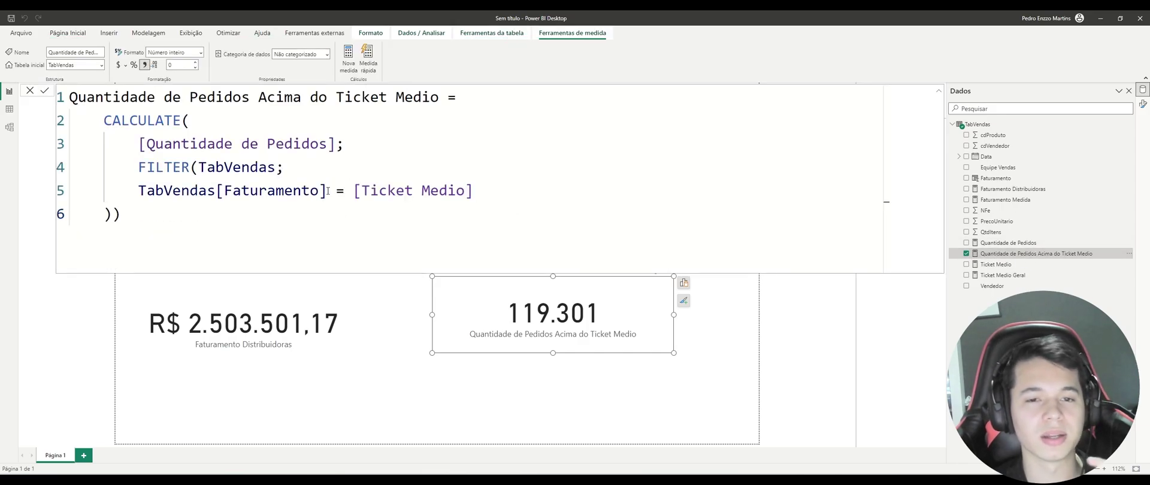
{"action": "left_click_drag", "start_coordinate": [340, 145], "coordinate": [138, 144]}
{"action": "left_click", "coordinate": [199, 167]}
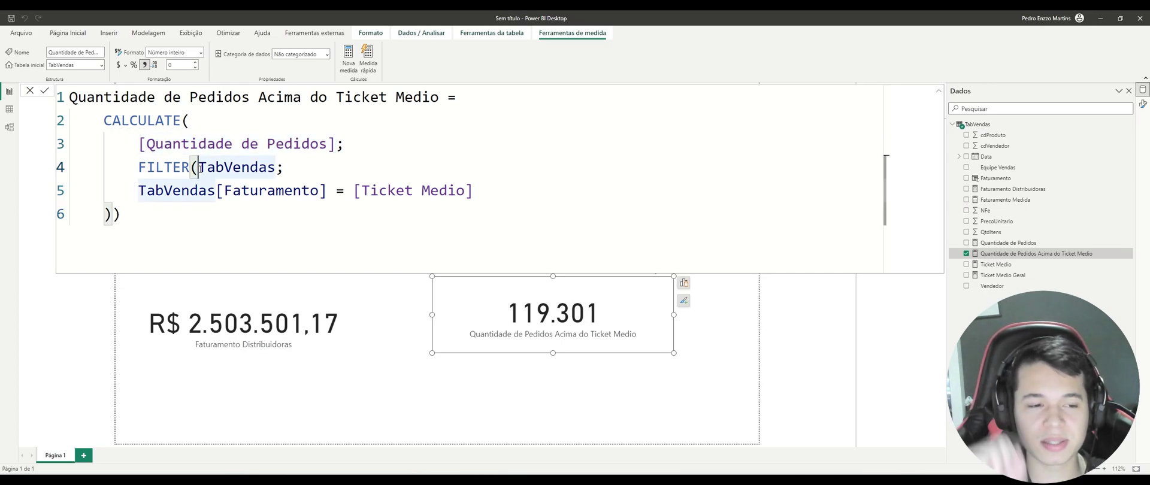
{"action": "left_click", "coordinate": [258, 191]}
{"action": "left_click", "coordinate": [324, 192]}
{"action": "key", "text": "Right"}
{"action": "key", "text": "Right"}
{"action": "key", "text": "BackSpace"}
{"action": "type", "text": ">"}
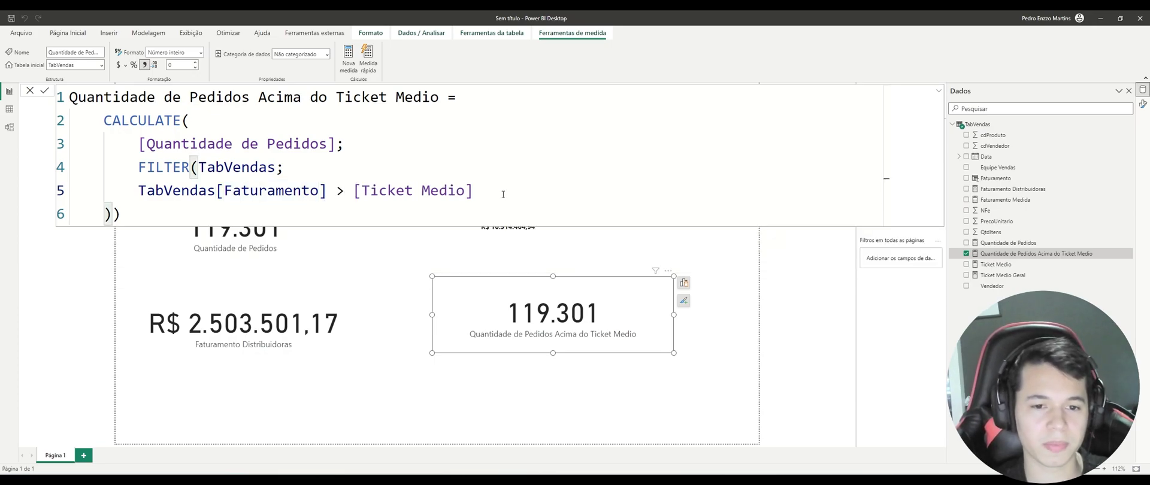
- Make the FILTER condition compare TabVendas[Faturamento] against [Ticket Medio Geral] and commit the measure
{"action": "left_click", "coordinate": [468, 192]}
{"action": "type", "text": "G"}
{"action": "key", "text": "Tab"}
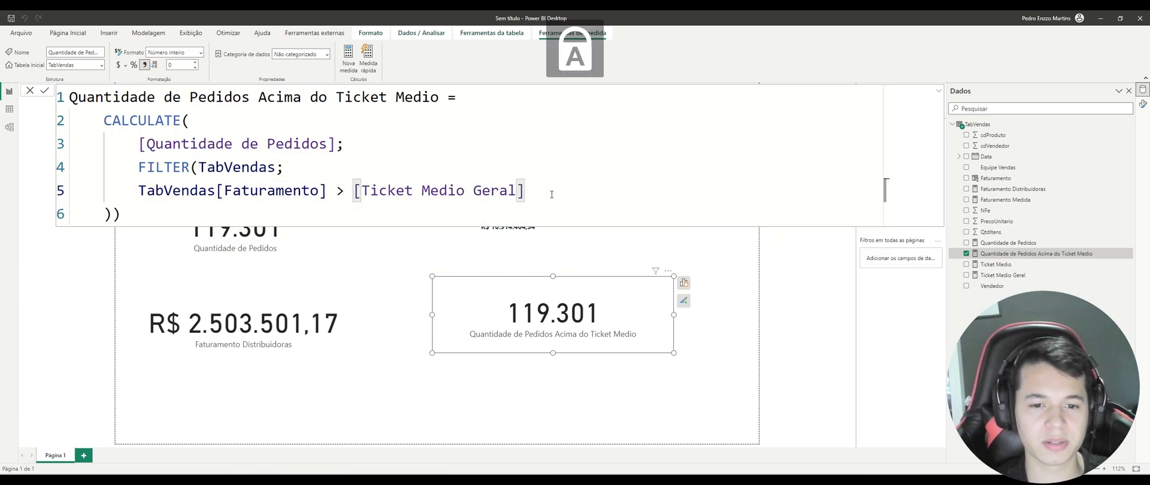
{"action": "key", "text": "Return"}
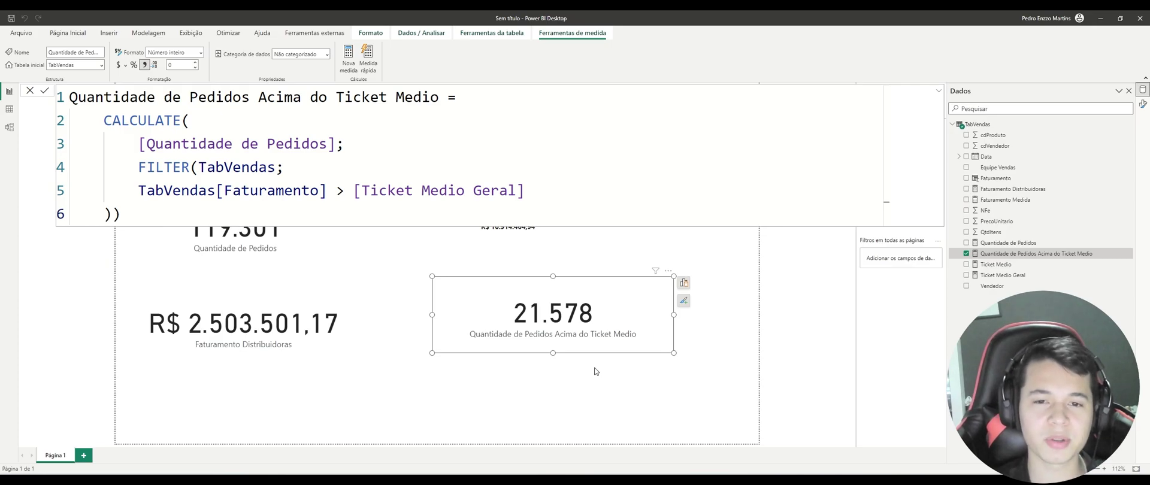
{"action": "left_click", "coordinate": [588, 371]}
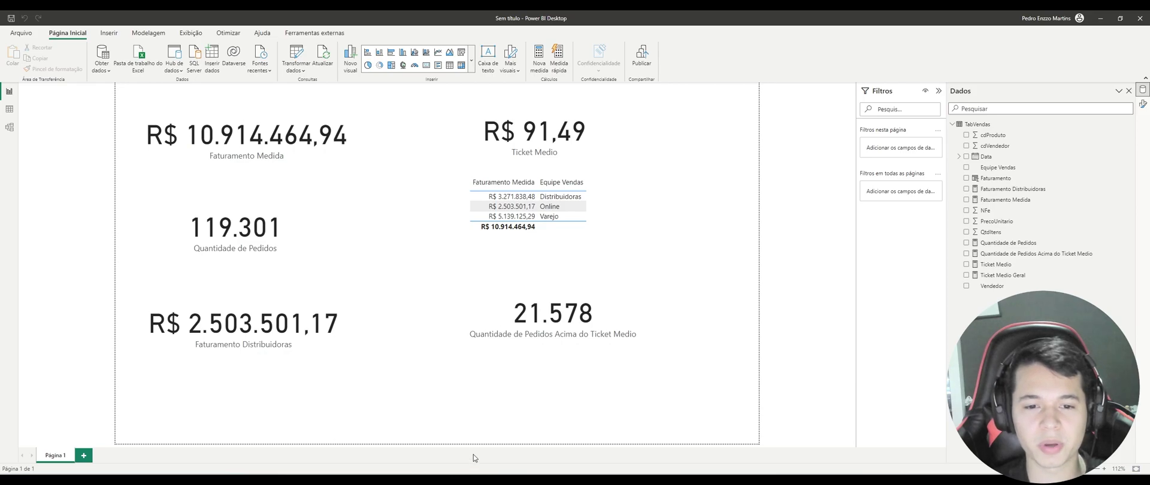
- Insert a slicer on the report page with Equipe Vendas as its field
{"action": "left_click", "coordinate": [462, 52]}
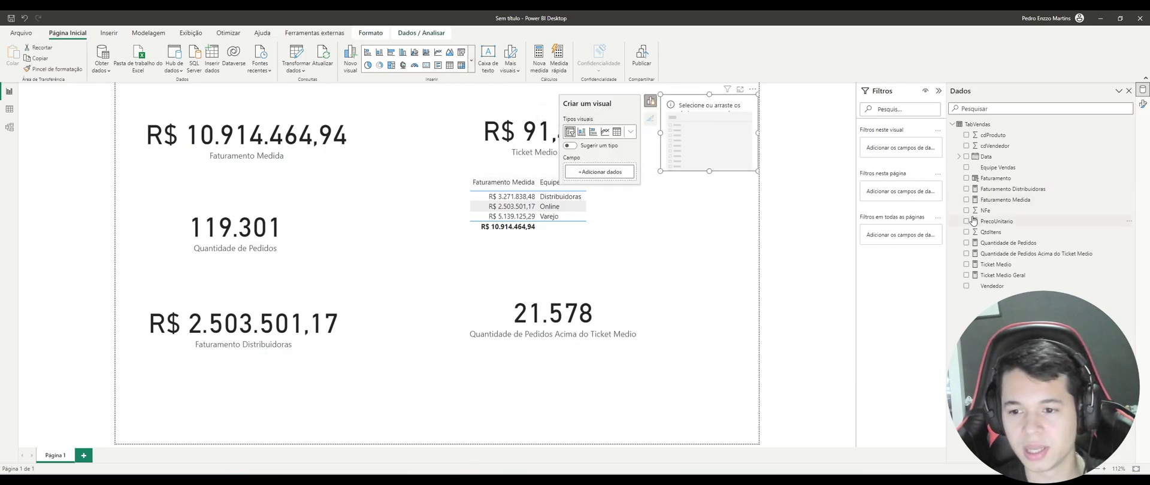
{"action": "left_click", "coordinate": [967, 168]}
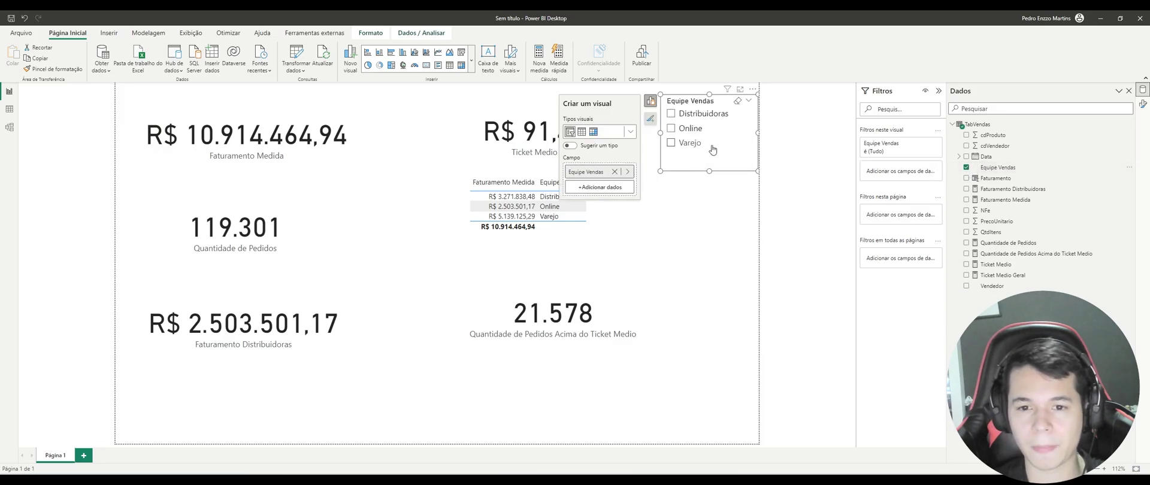
{"action": "left_click", "coordinate": [714, 207]}
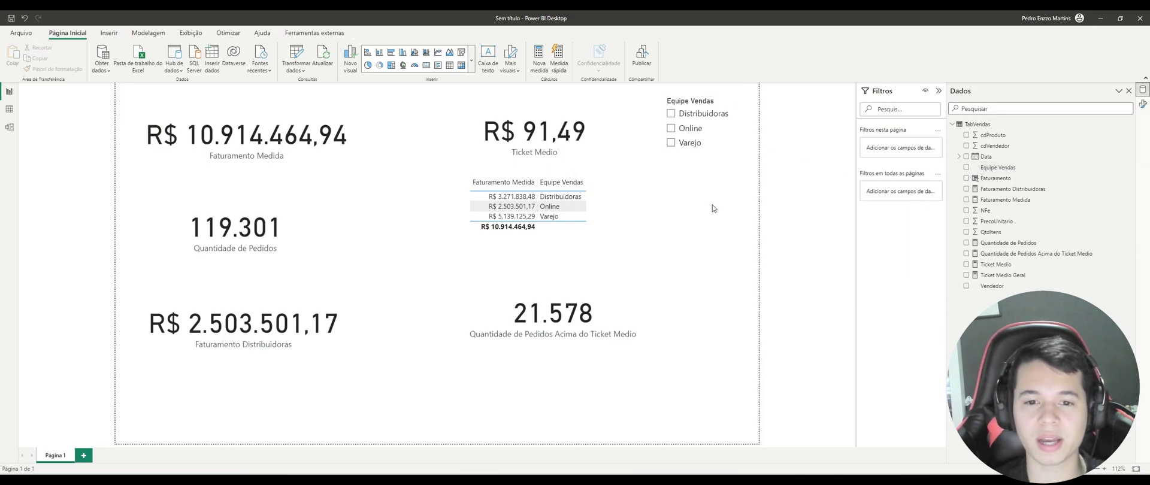
- Filter the report to the Online team with the slicer and check the Ticket Medio and Quantidade de Pedidos cards
{"action": "left_click", "coordinate": [672, 129]}
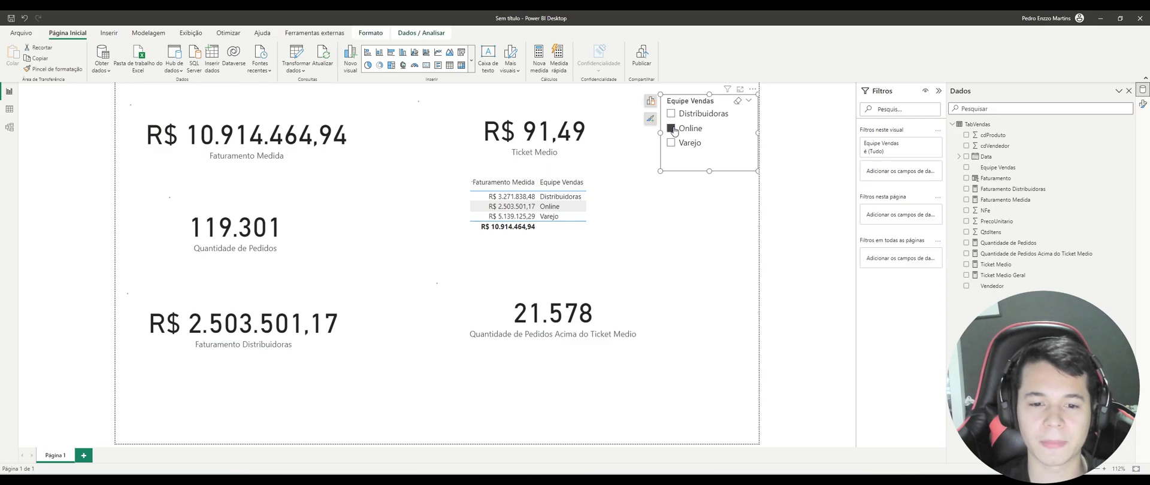
{"action": "left_click", "coordinate": [565, 160]}
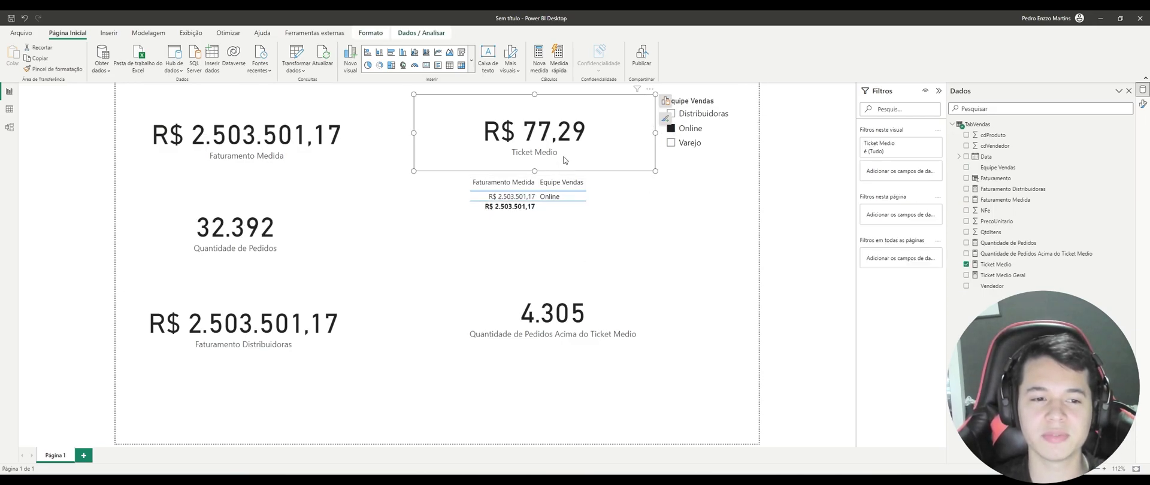
{"action": "left_click", "coordinate": [276, 248]}
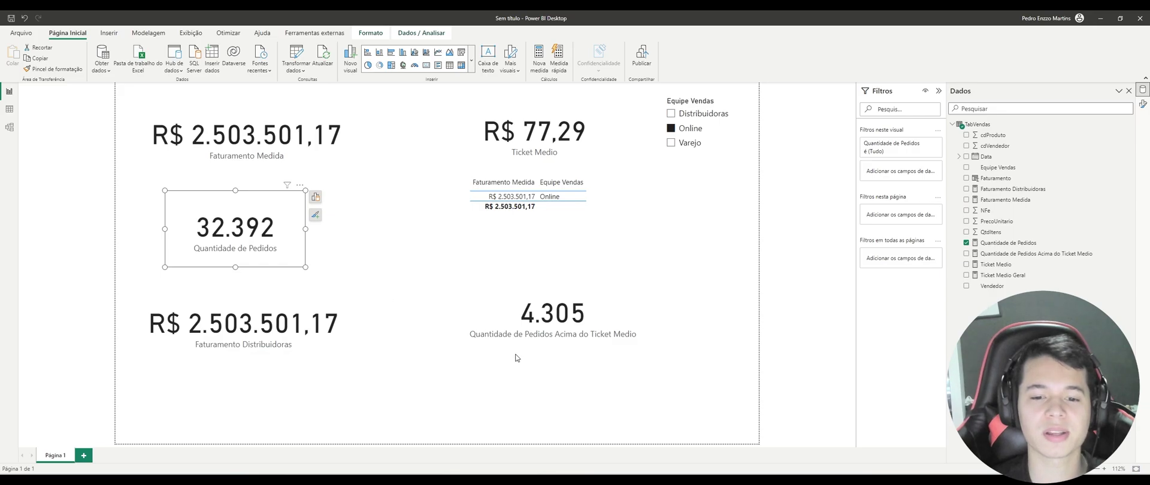
- Shift the Ticket Medio card slightly up and left and the Faturamento Medida card slightly to the right
{"action": "left_click_drag", "start_coordinate": [541, 134], "coordinate": [524, 119]}
{"action": "left_click", "coordinate": [582, 340]}
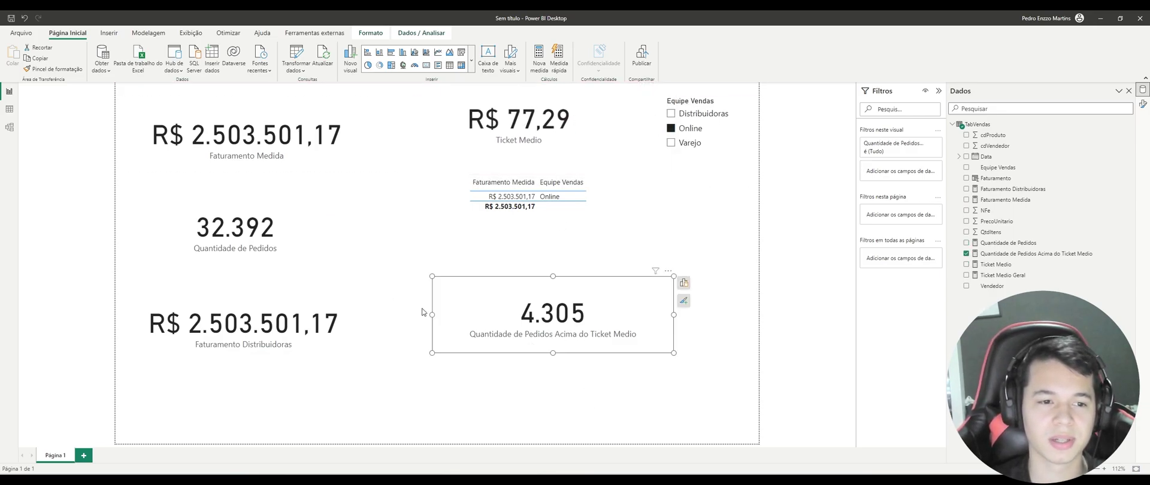
{"action": "left_click_drag", "start_coordinate": [255, 149], "coordinate": [280, 144]}
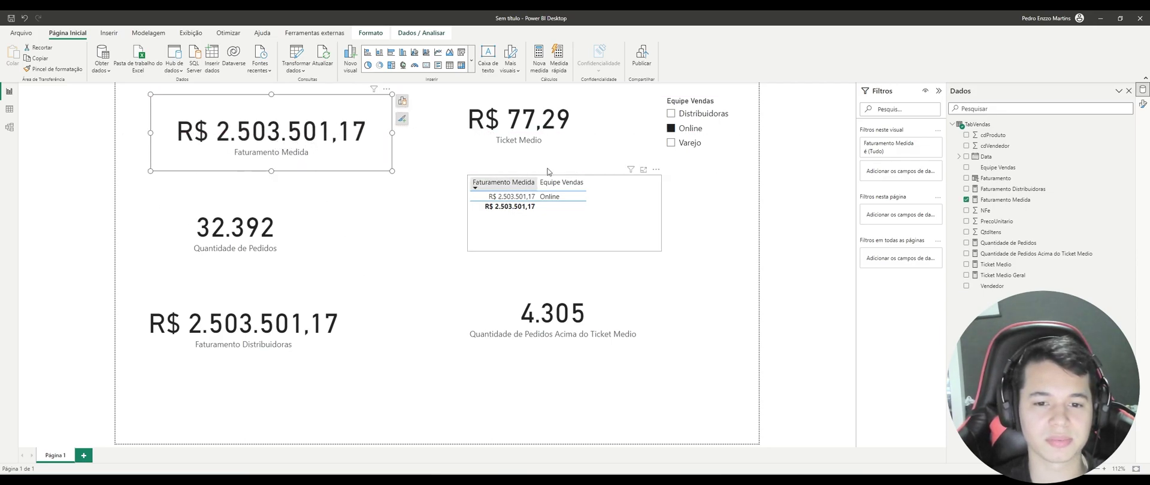
- Compare the cards for Distribuidoras, Varejo and Online with the Equipe Vendas slicer, finishing with no team selected
{"action": "left_click", "coordinate": [689, 115]}
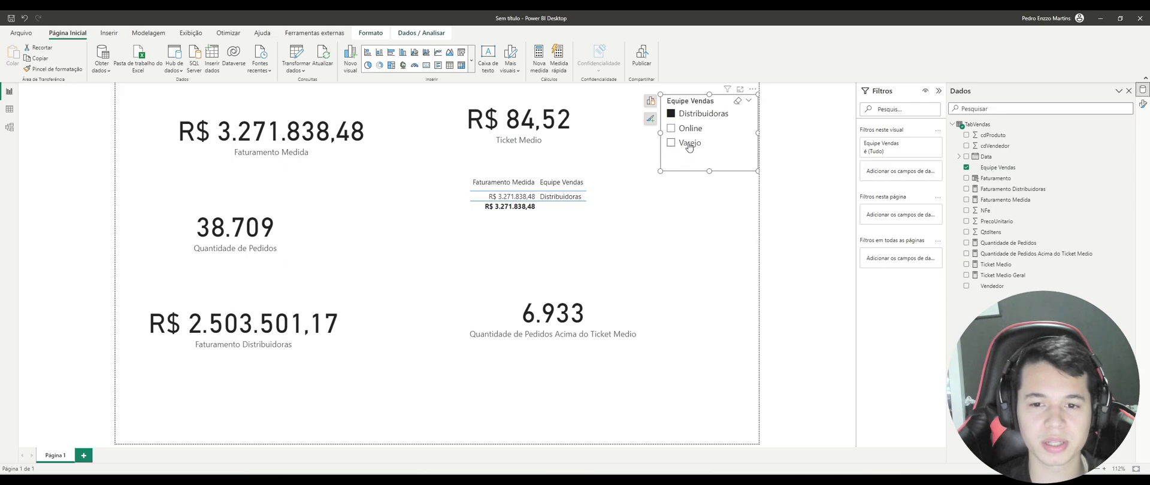
{"action": "left_click", "coordinate": [689, 144]}
{"action": "left_click", "coordinate": [690, 128]}
{"action": "left_click", "coordinate": [707, 113]}
{"action": "left_click", "coordinate": [689, 114]}
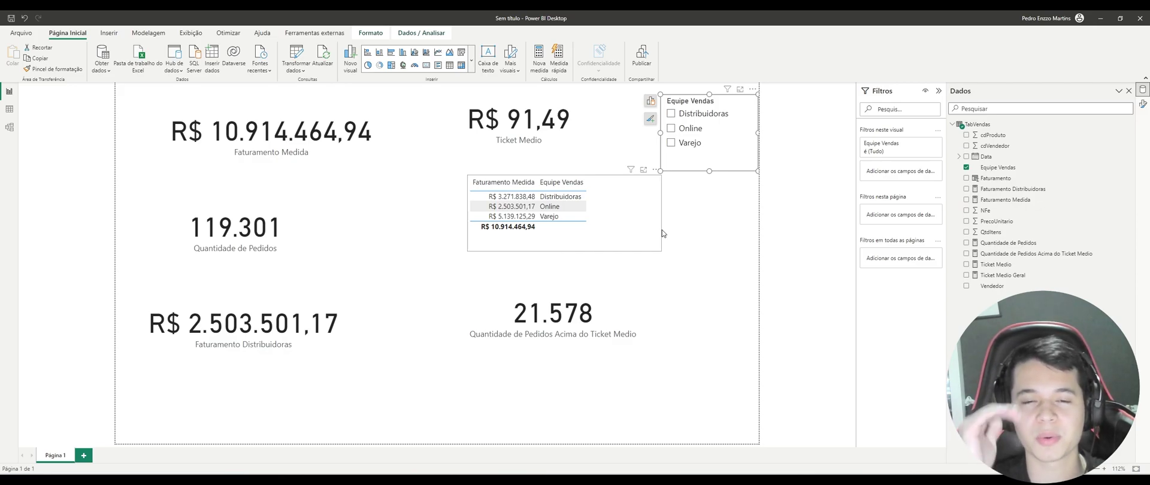
- Move the Quantidade de Pedidos card slightly down and to the right, and deselect it
{"action": "left_click", "coordinate": [254, 242]}
{"action": "left_click_drag", "start_coordinate": [254, 242], "coordinate": [262, 254]}
{"action": "left_click", "coordinate": [363, 256]}
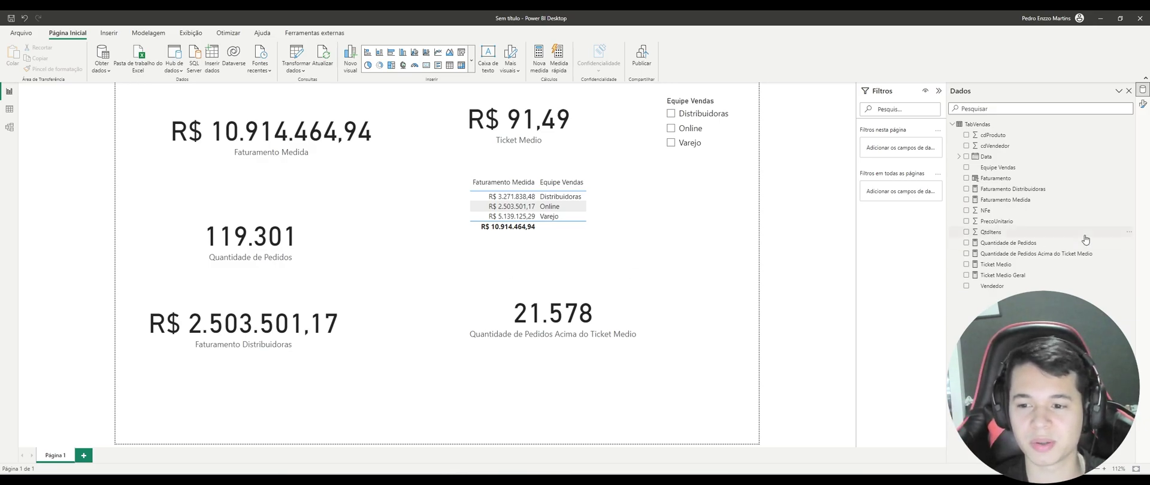
- Review the formulas of Ticket Medio Geral and Quantidade de Pedidos Acima do Ticket Medio, including the FILTER condition
{"action": "left_click", "coordinate": [1004, 275]}
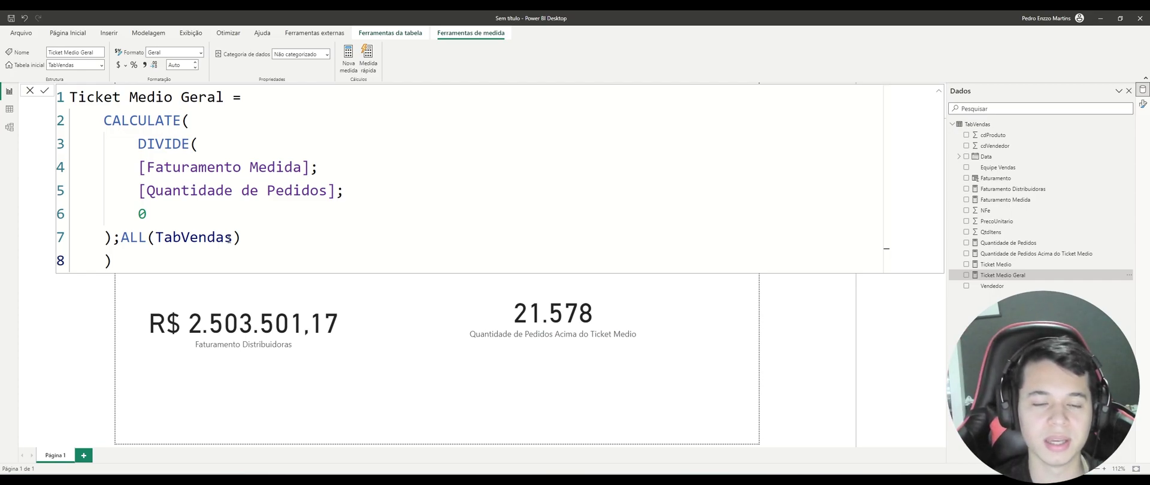
{"action": "left_click", "coordinate": [1017, 254]}
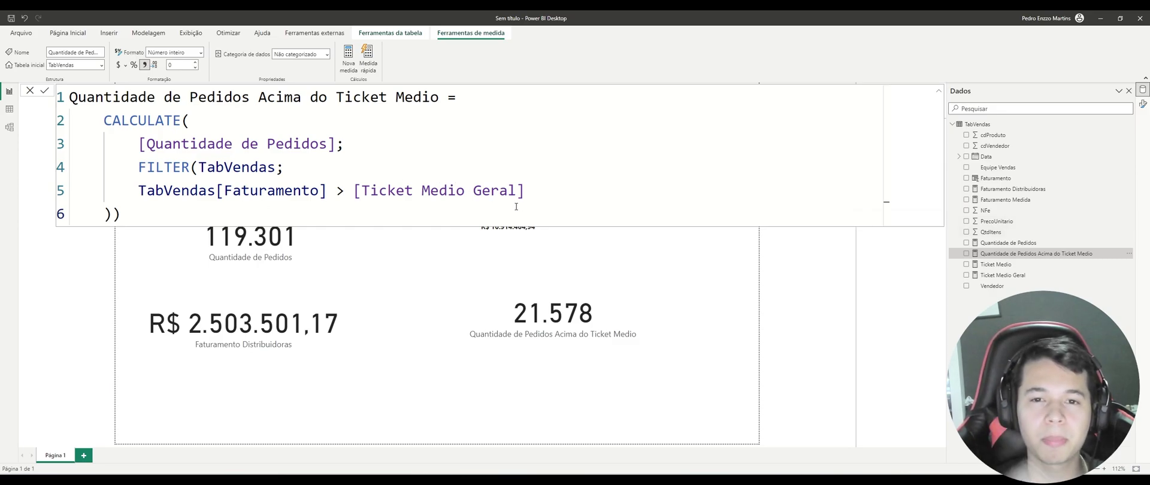
{"action": "left_click", "coordinate": [527, 192]}
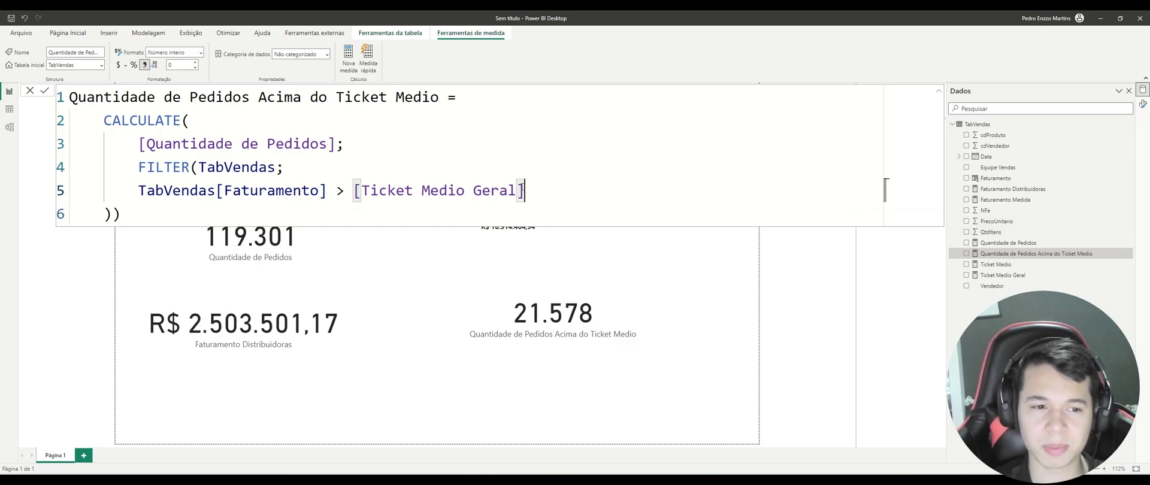
{"action": "left_click_drag", "start_coordinate": [135, 164], "coordinate": [159, 163]}
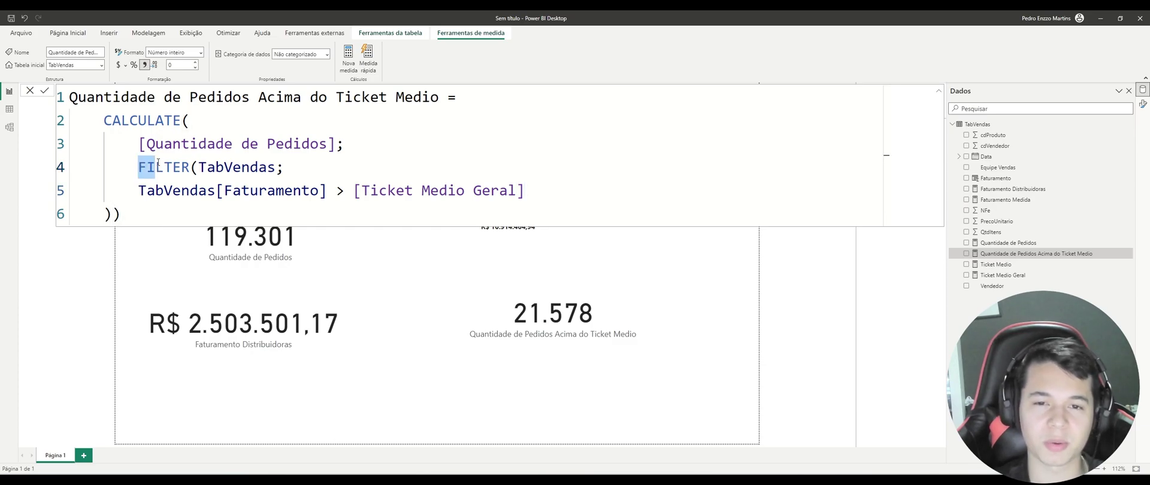